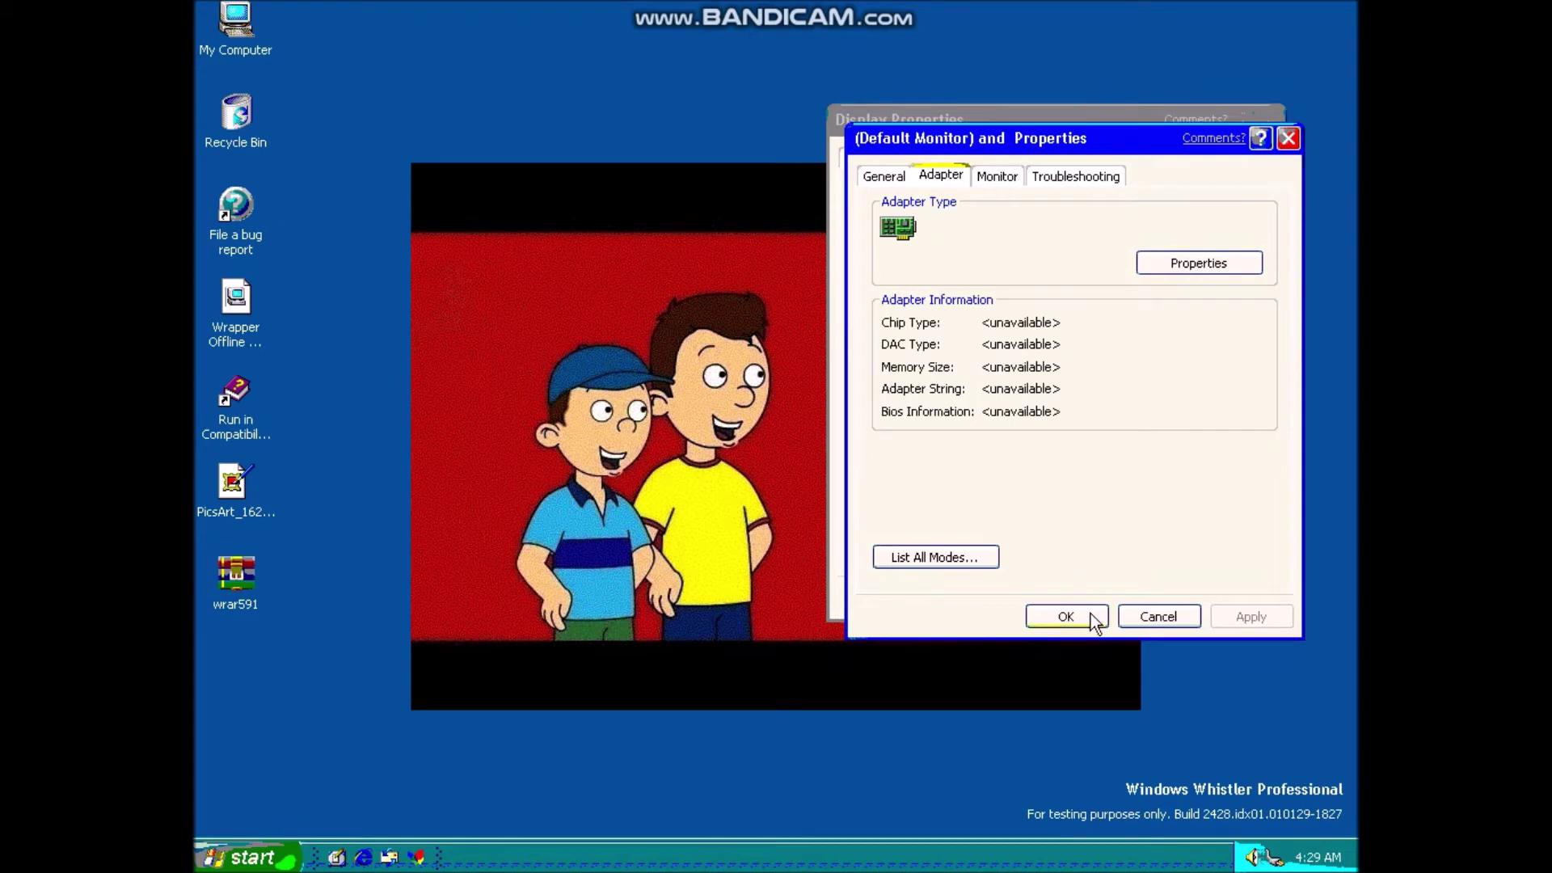
# - Accept the monitor and Display Properties settings with OK so both dialogs close
pyautogui.click(1051, 605)
pyautogui.moveTo(755, 650); pyautogui.dragTo(459, 812)
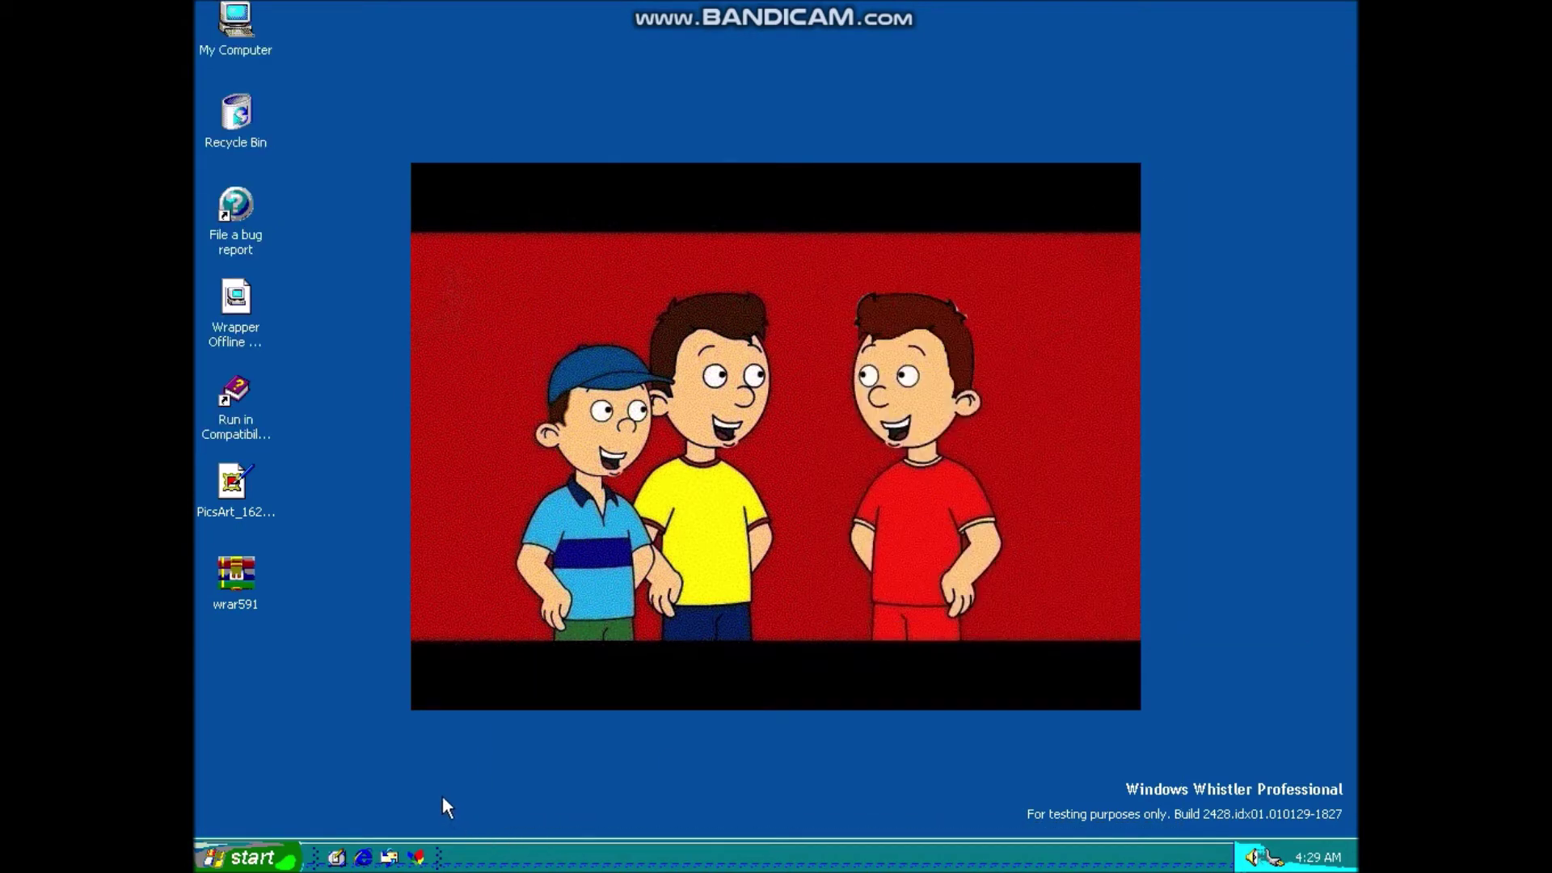
# - Open Task Manager, view its Processes, Performance and Applications tabs, close it, then open Start
pyautogui.hotkey('ctrl', 'shift', 'Escape')
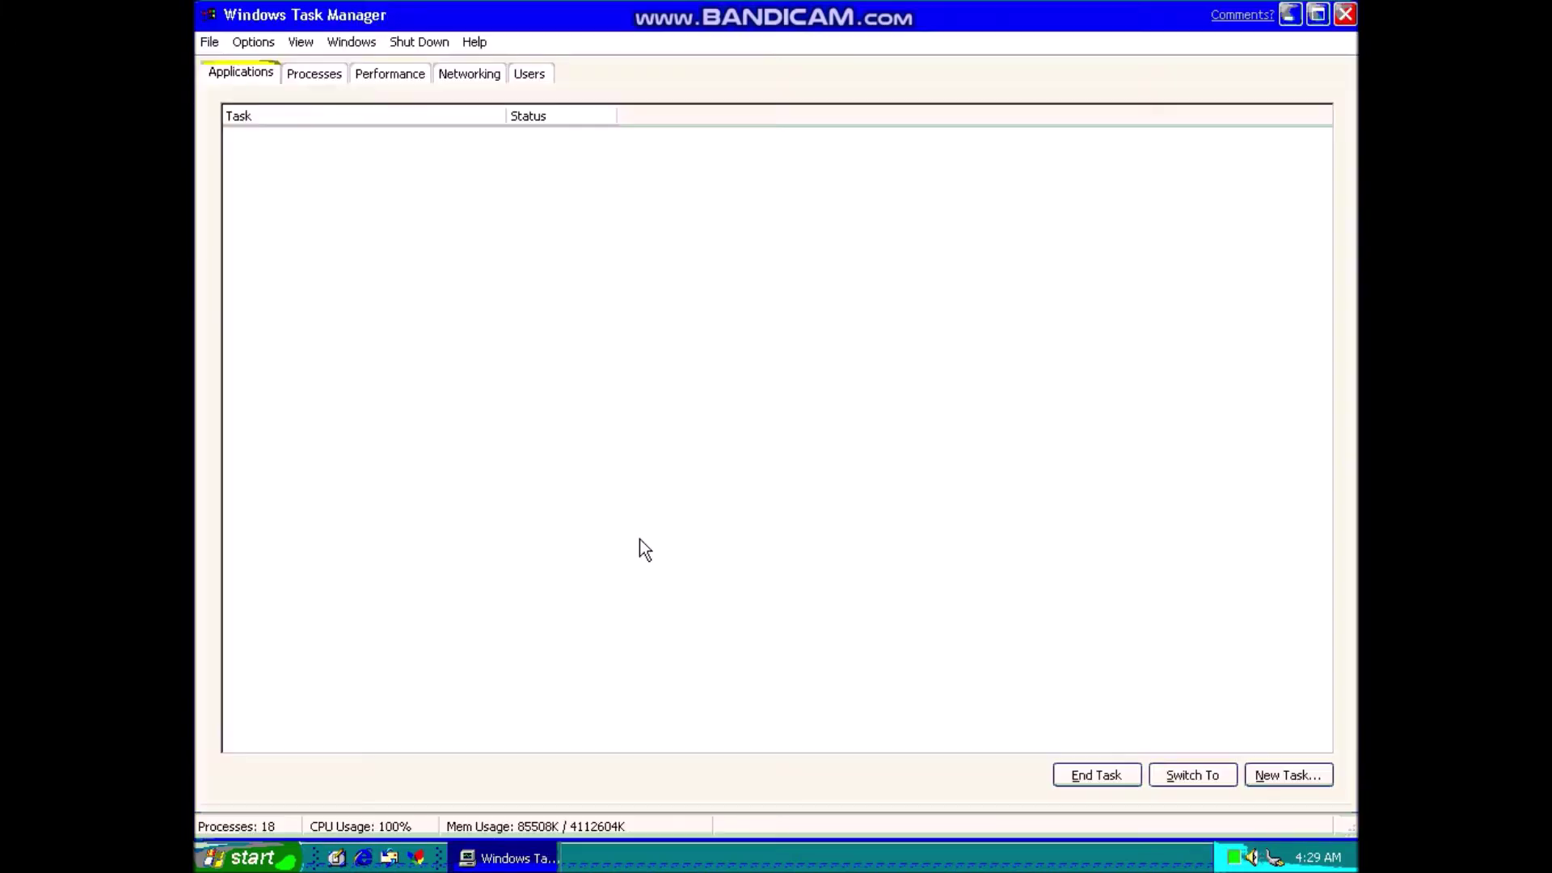
pyautogui.click(328, 78)
pyautogui.click(404, 81)
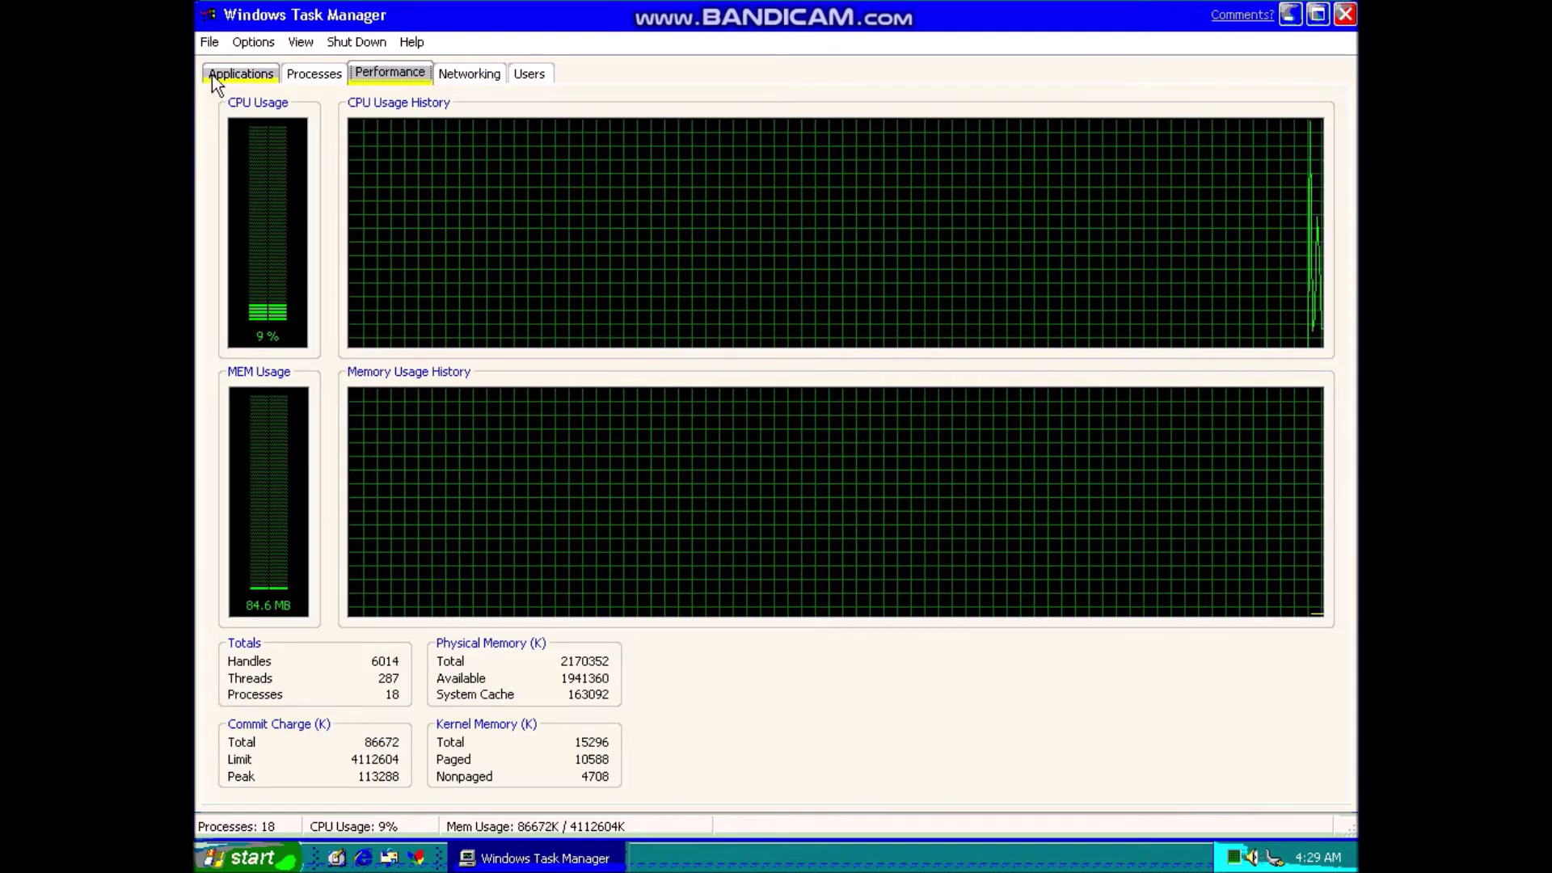
pyautogui.click(212, 76)
pyautogui.rightClick(285, 17)
pyautogui.click(365, 177)
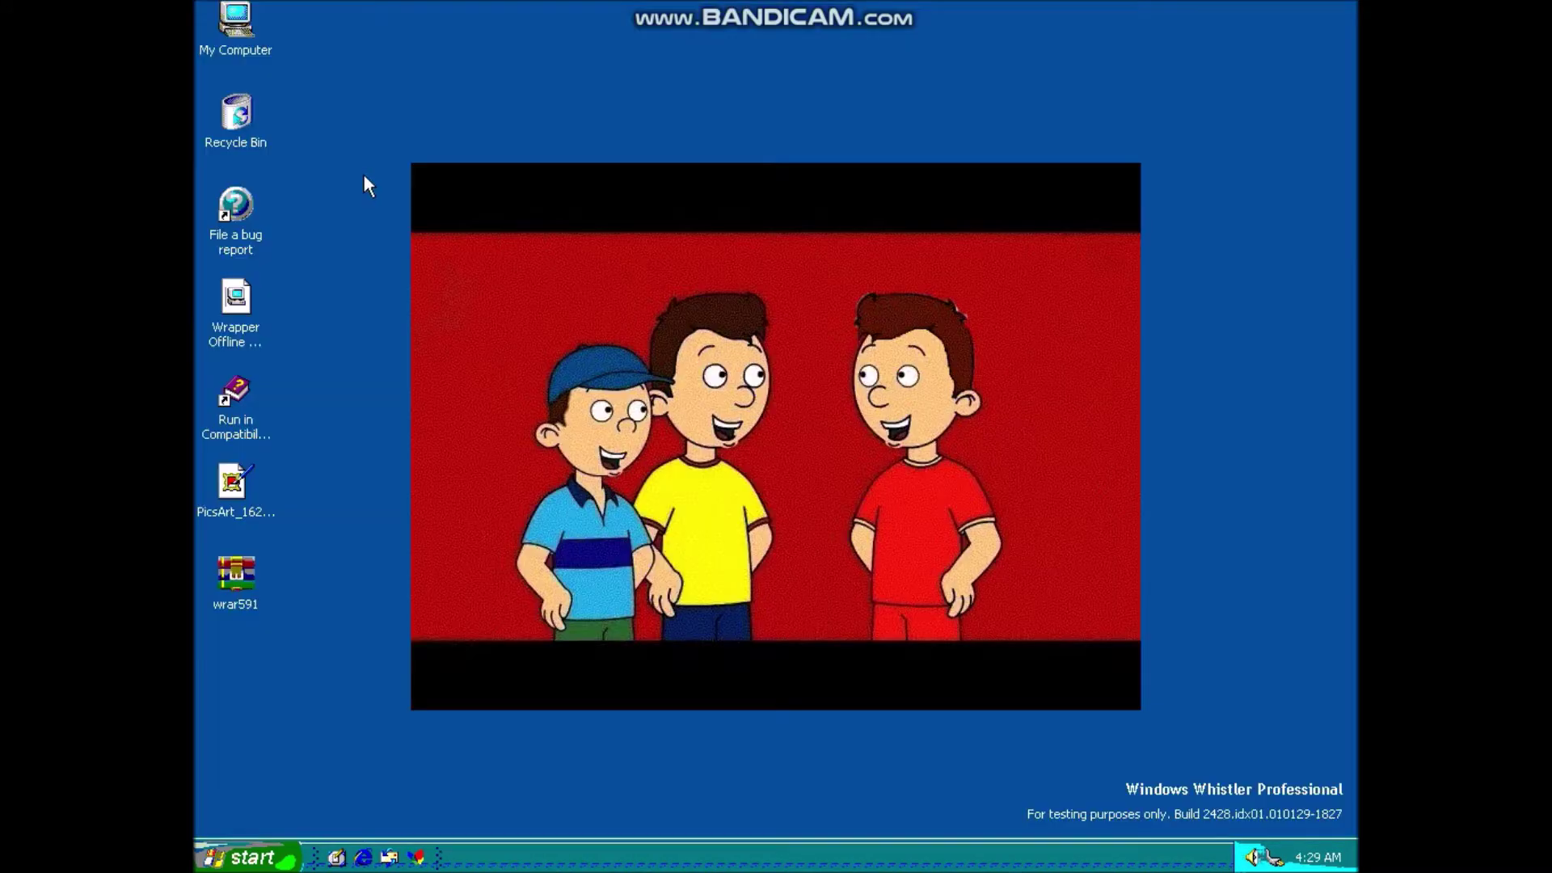
pyautogui.click(247, 857)
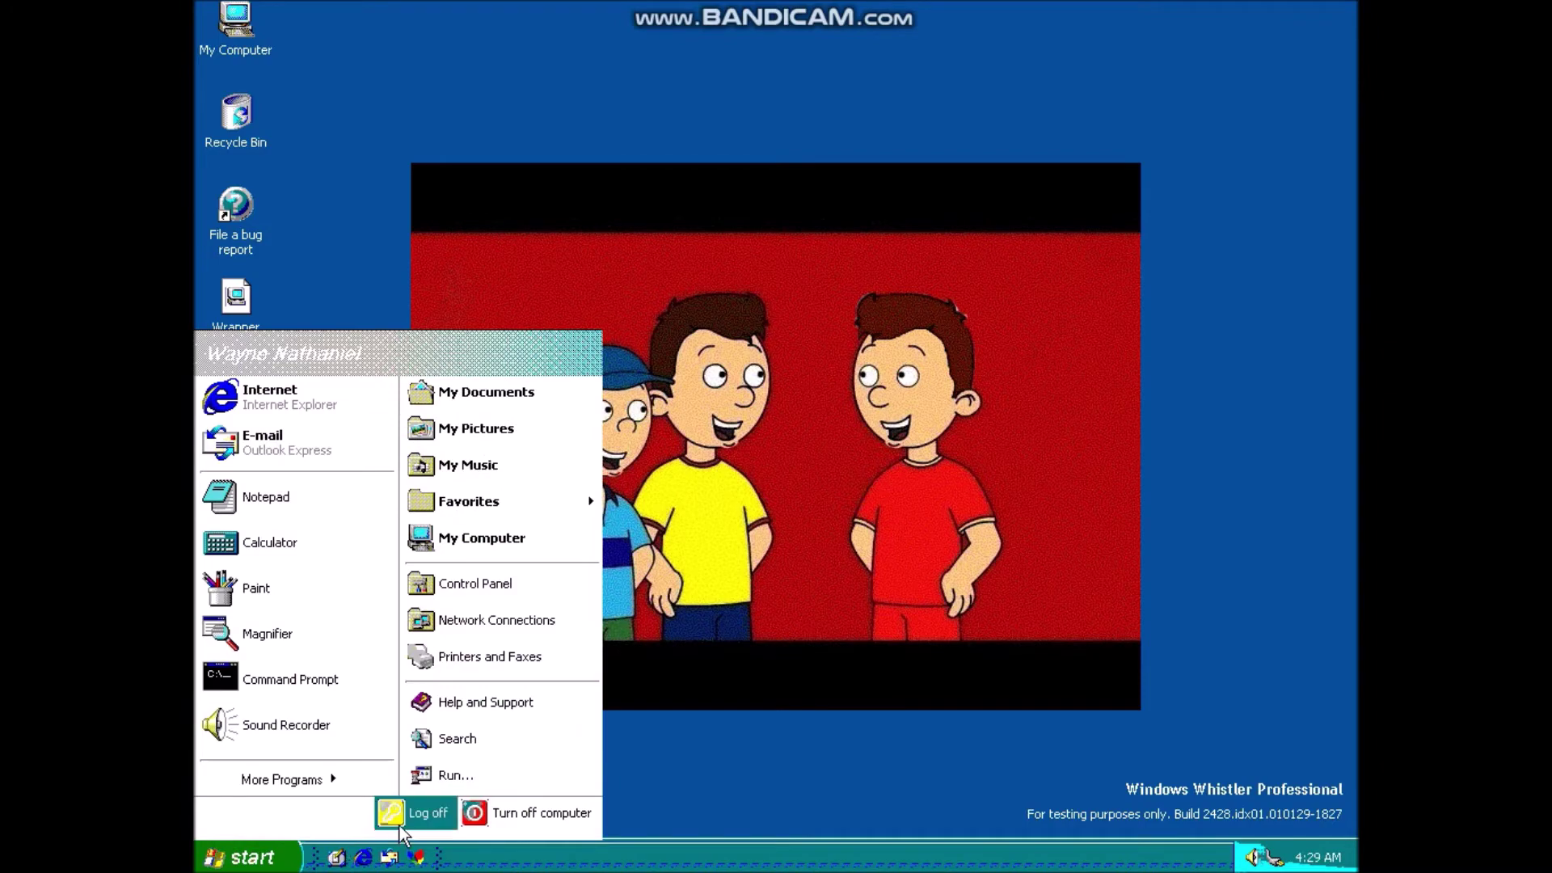
# - Log off the current user and log back on by entering the account password
pyautogui.click(396, 820)
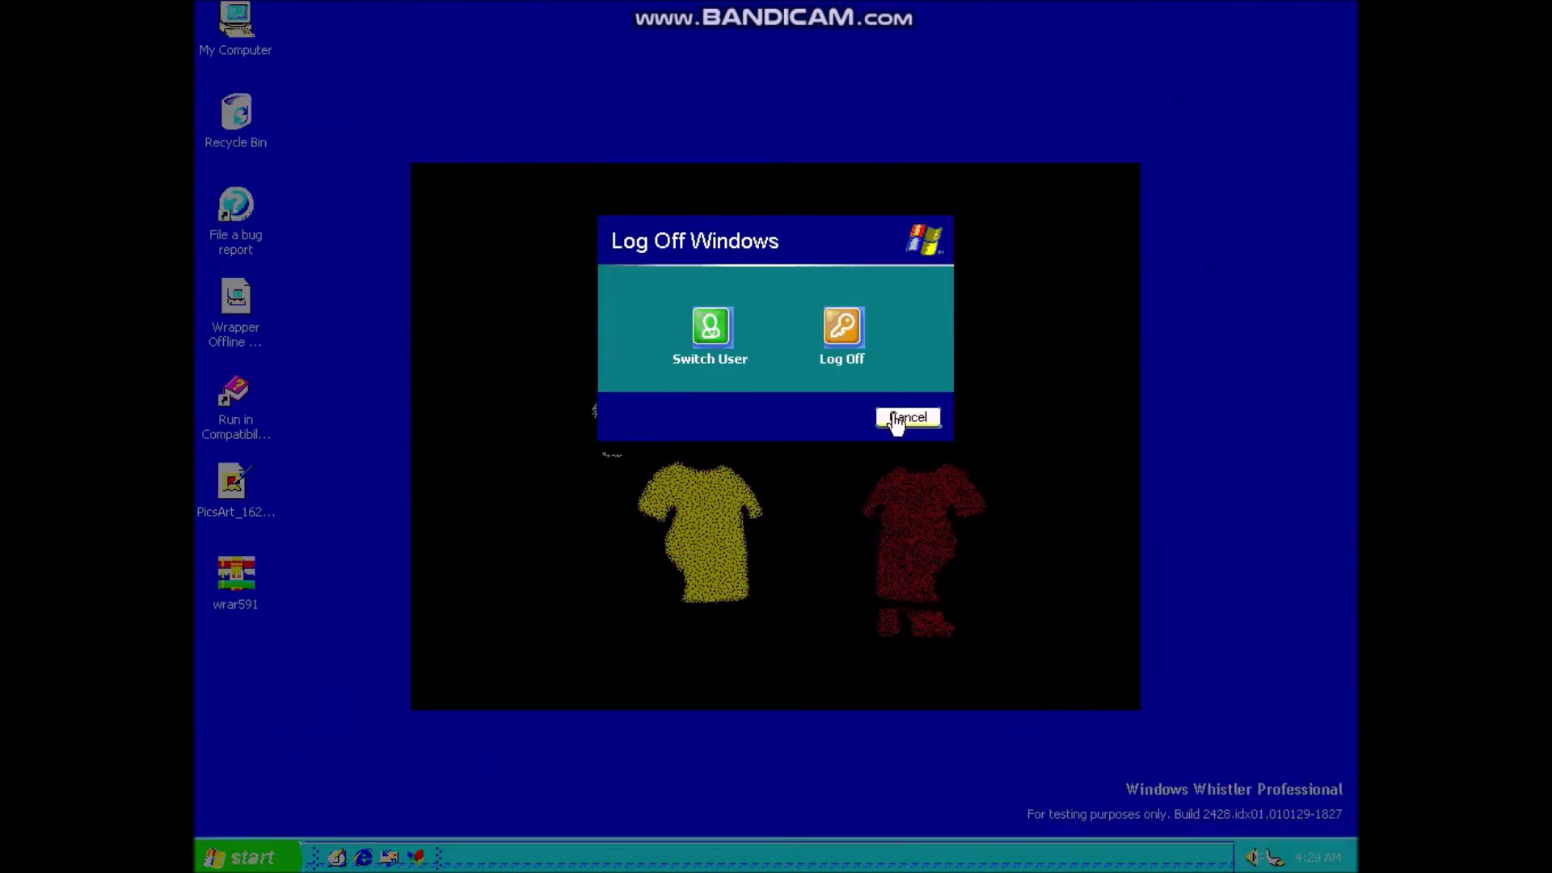
pyautogui.click(841, 331)
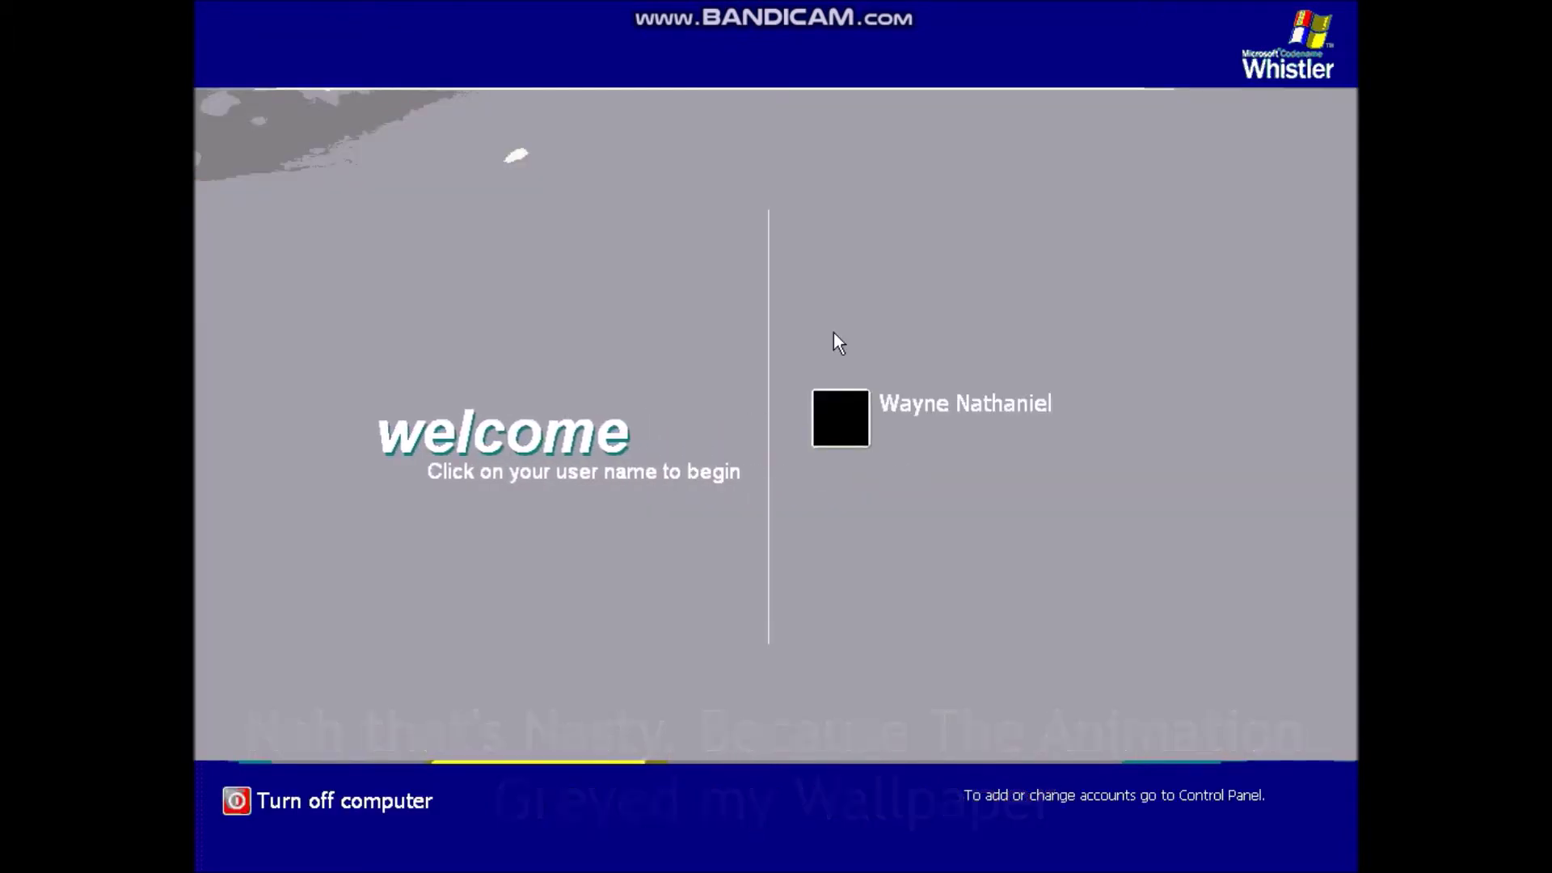
pyautogui.click(949, 430)
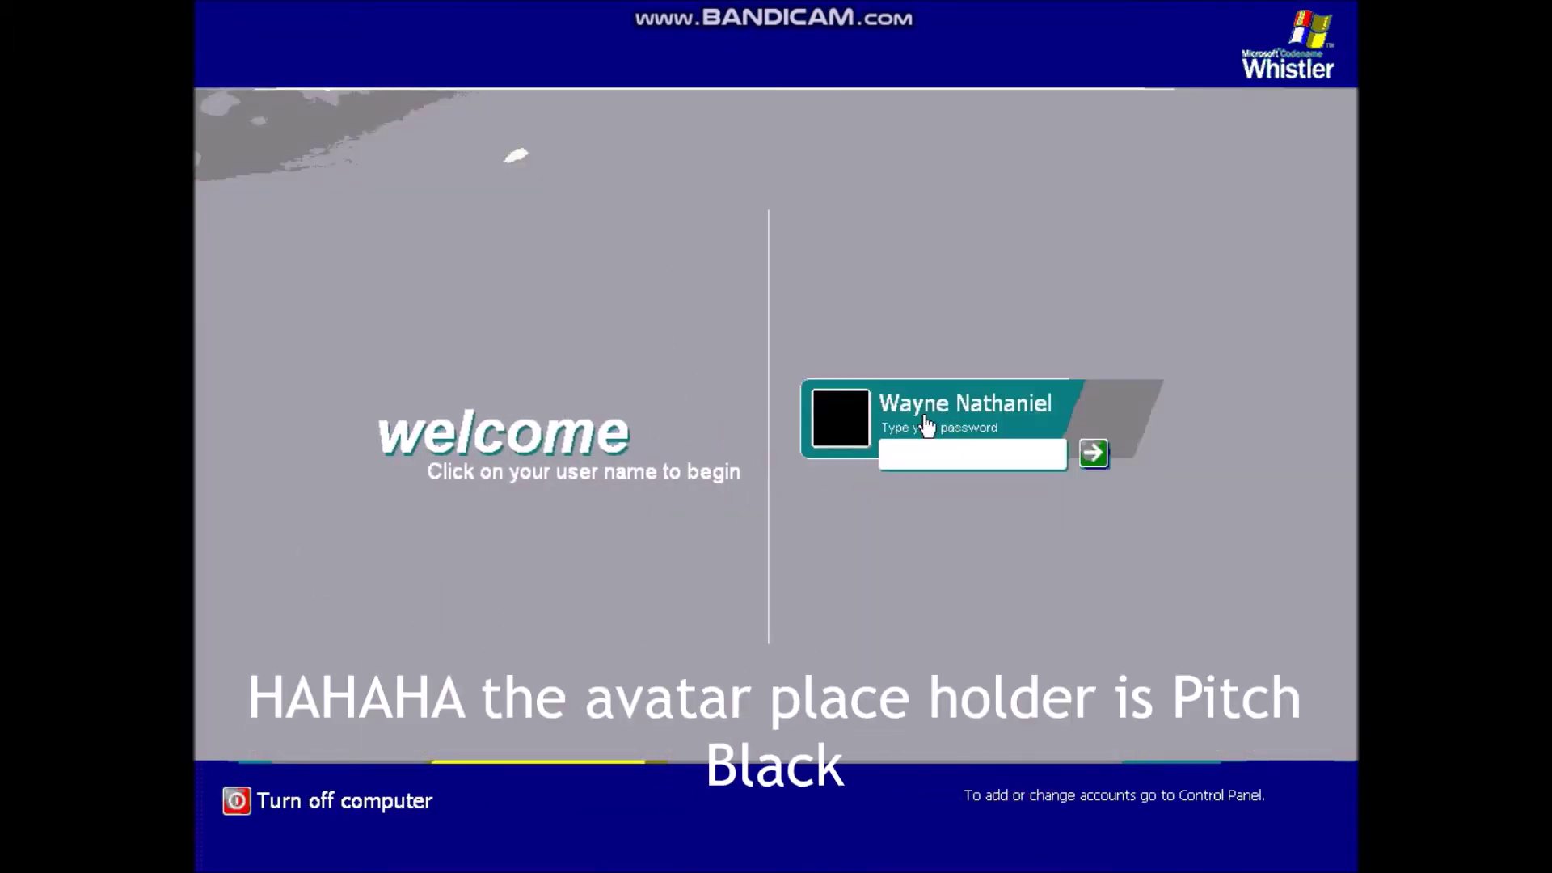
pyautogui.press('Return')
pyautogui.write('abcd')
pyautogui.press('Return')
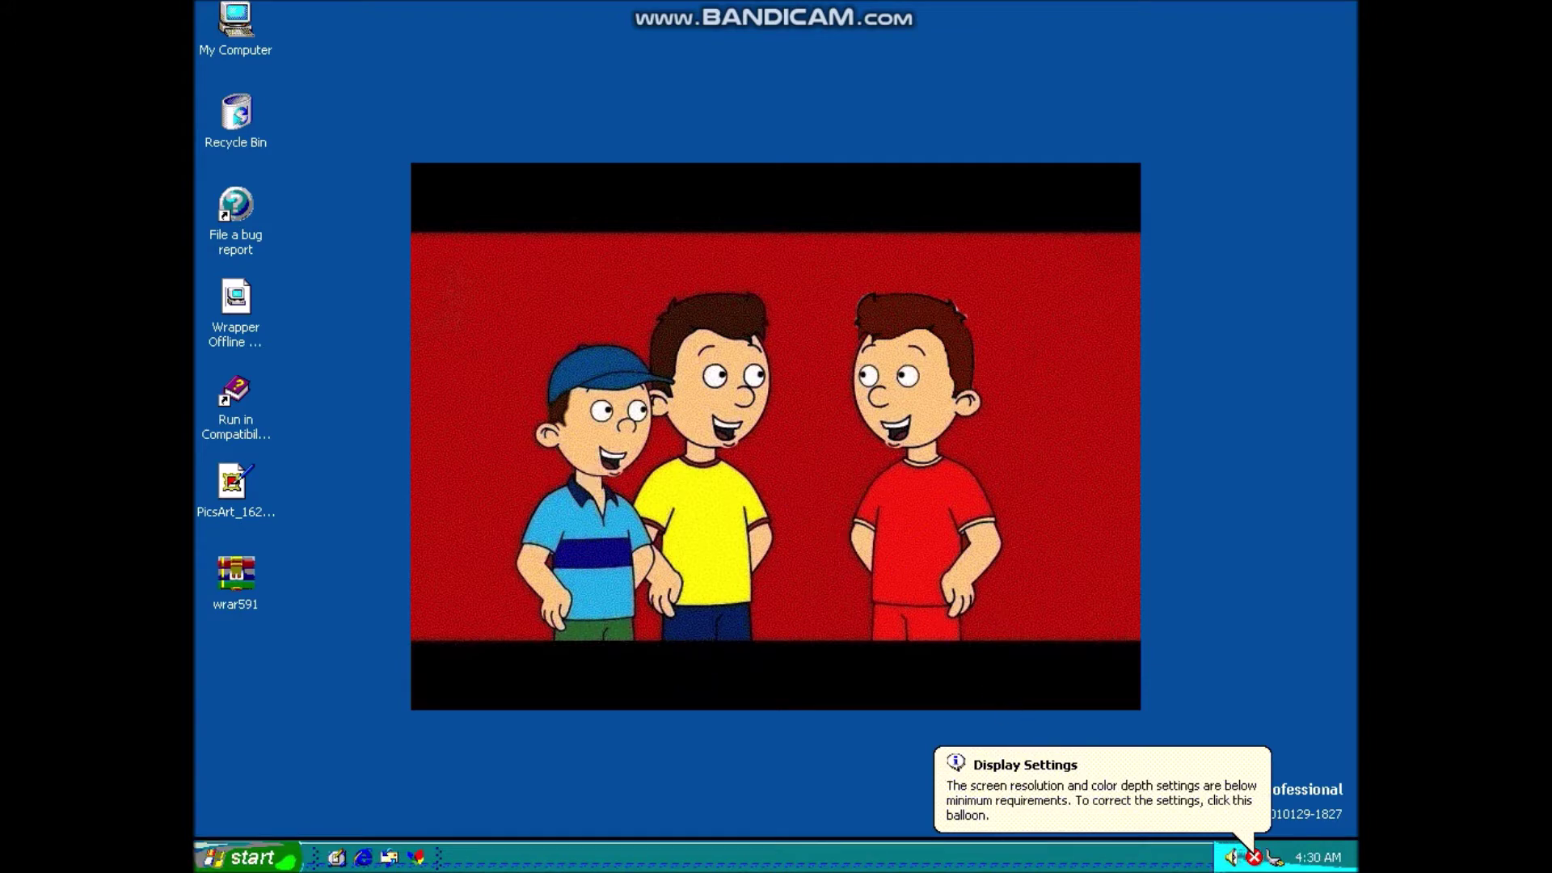
pyautogui.doubleClick(1276, 858)
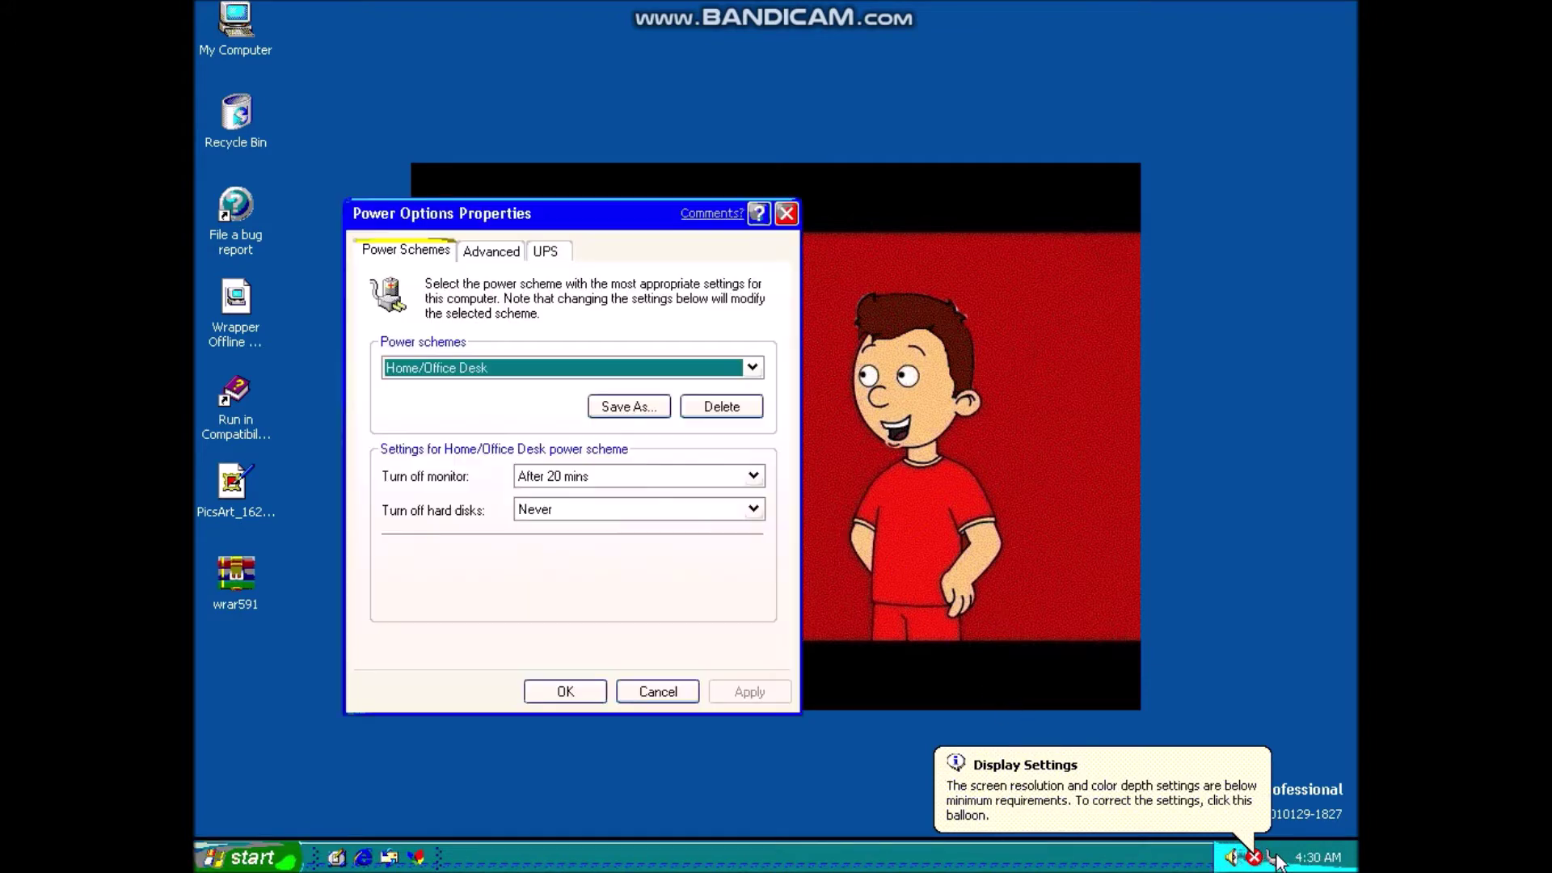
pyautogui.click(492, 256)
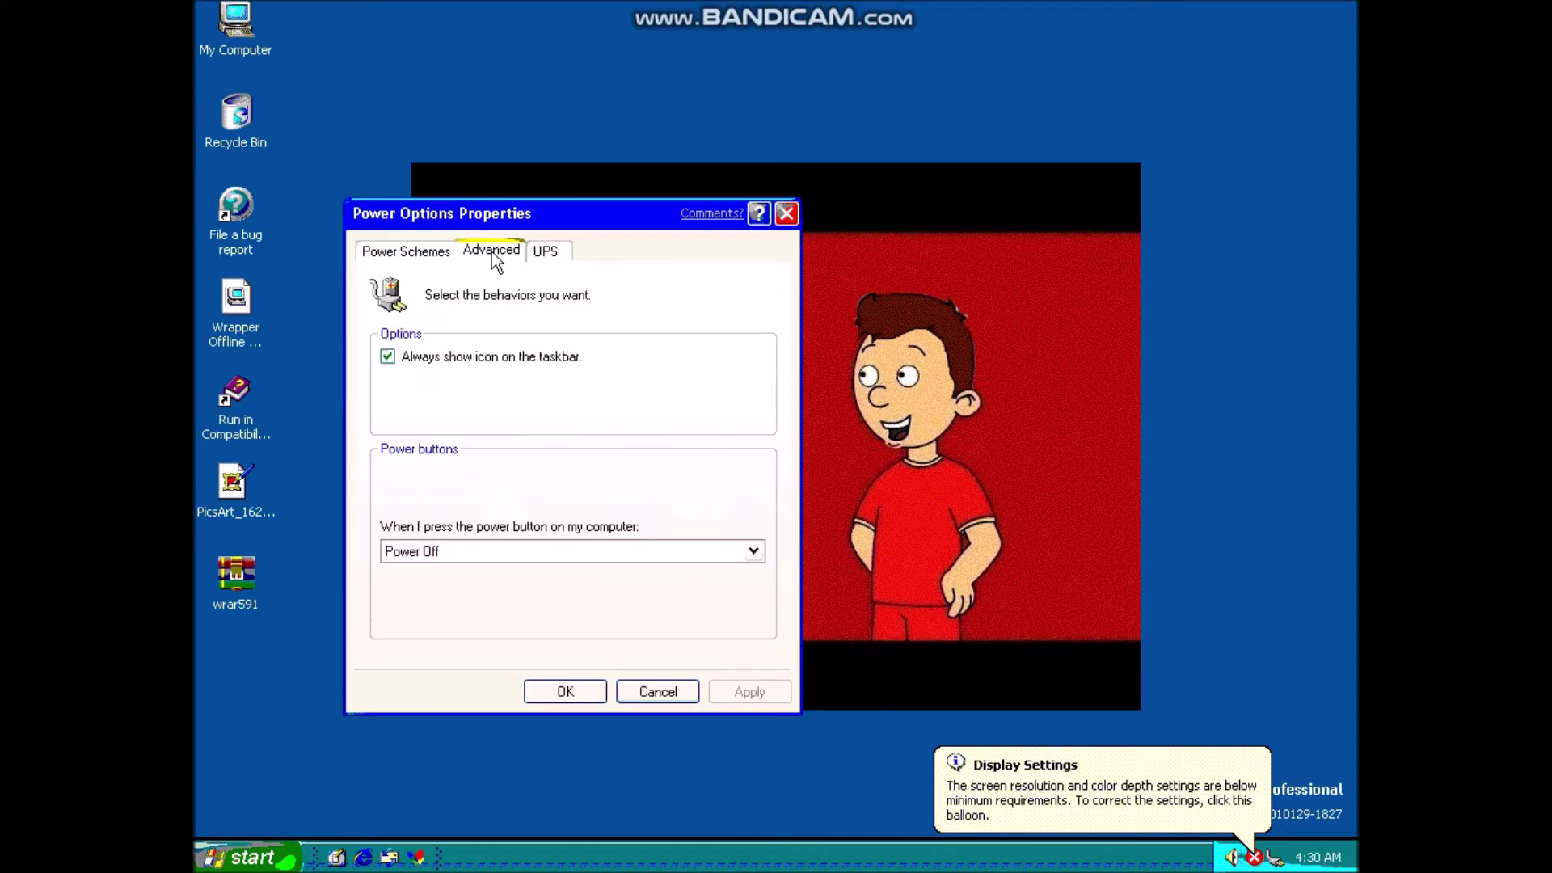
pyautogui.click(544, 252)
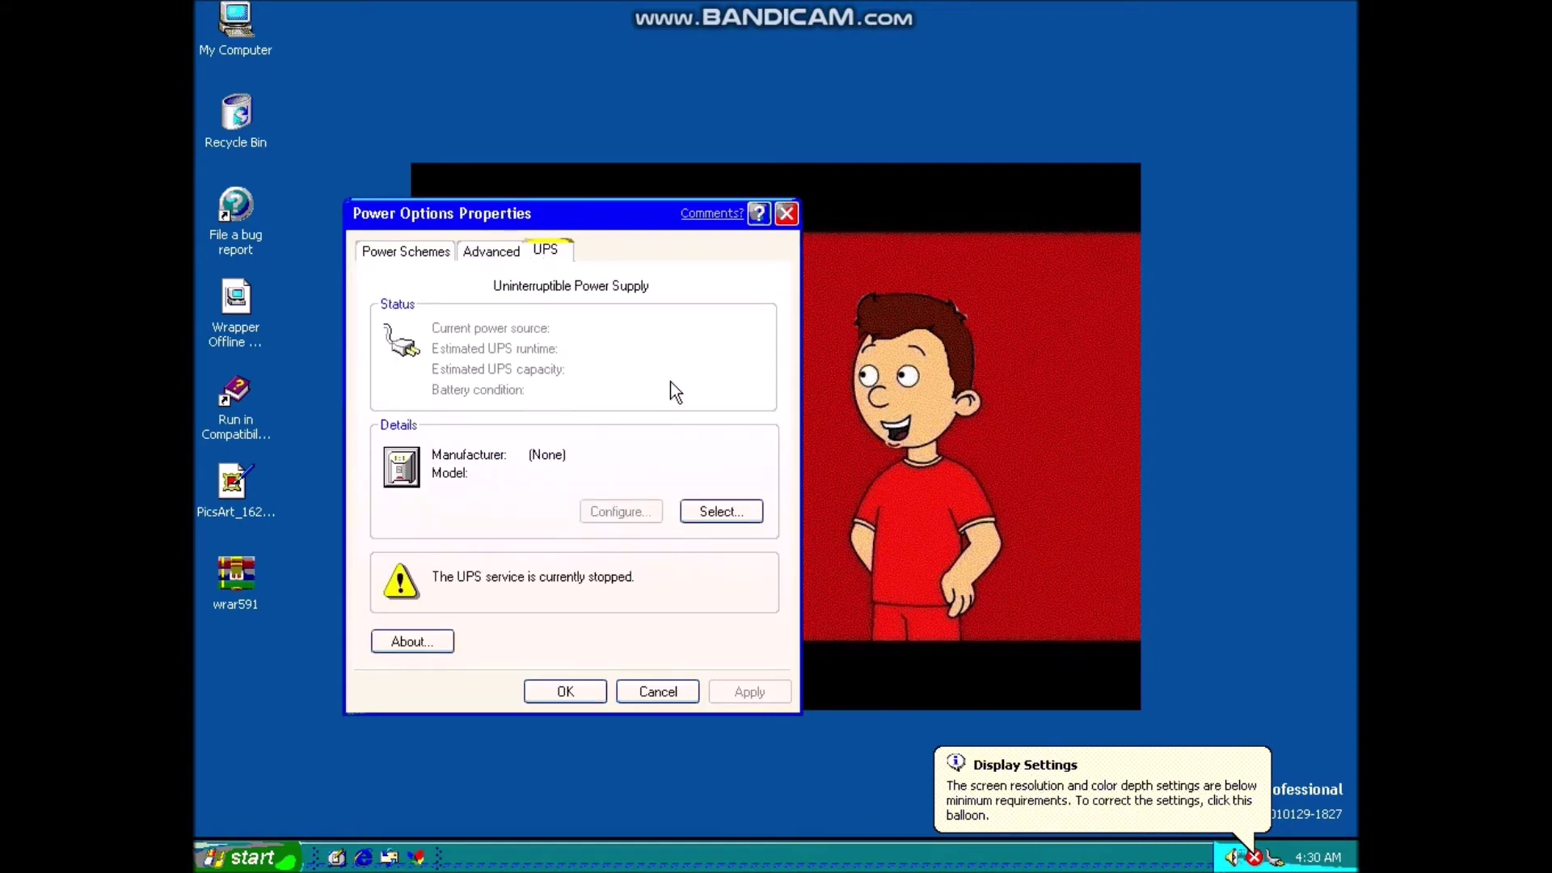
pyautogui.click(405, 643)
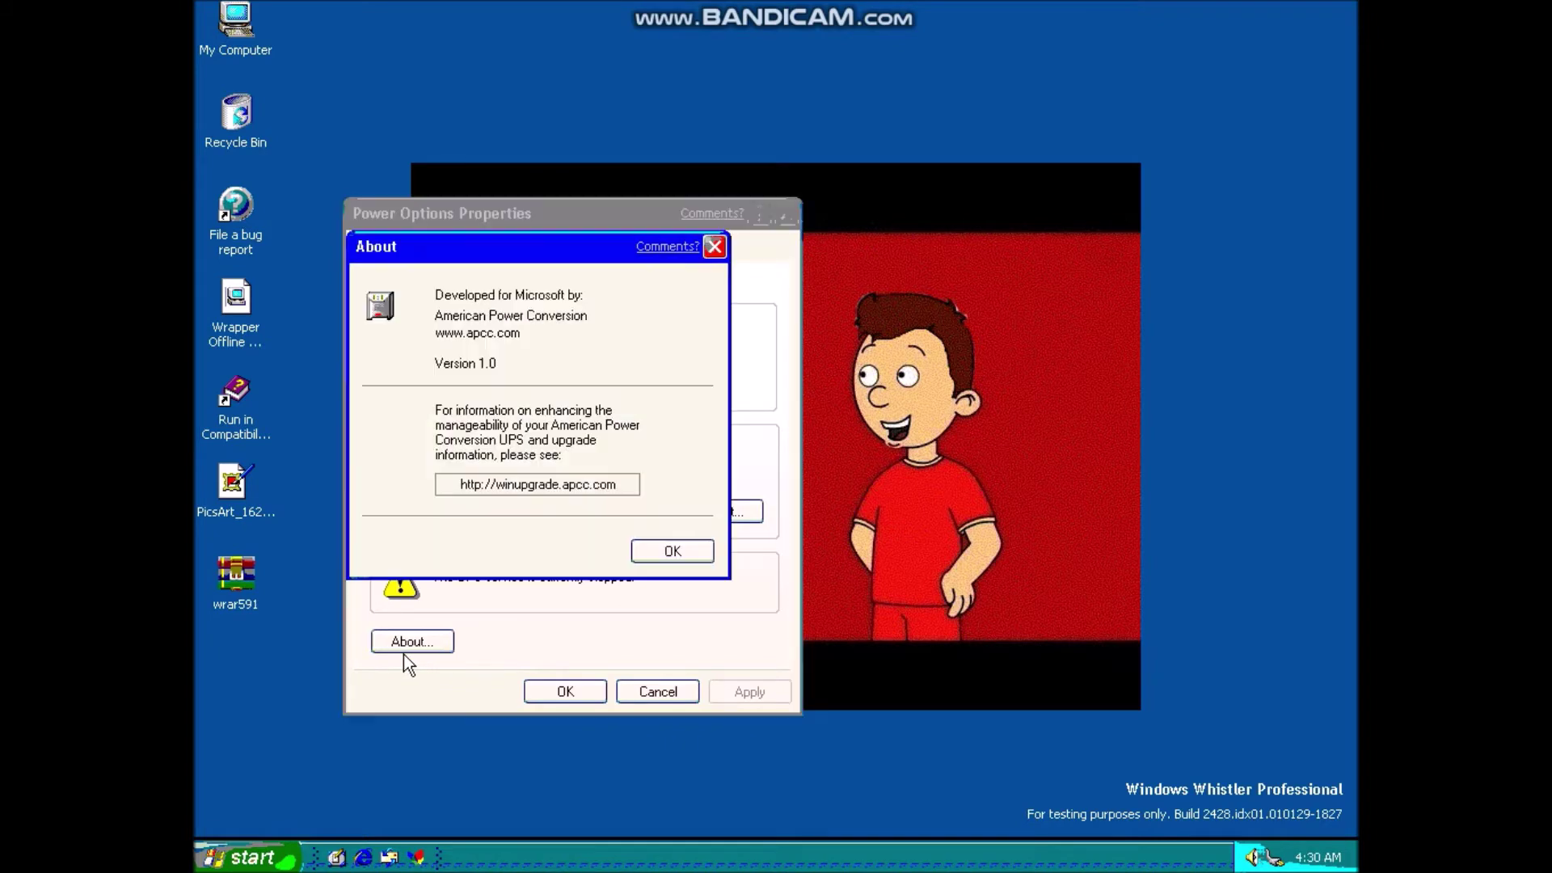
pyautogui.moveTo(546, 257); pyautogui.dragTo(979, 144)
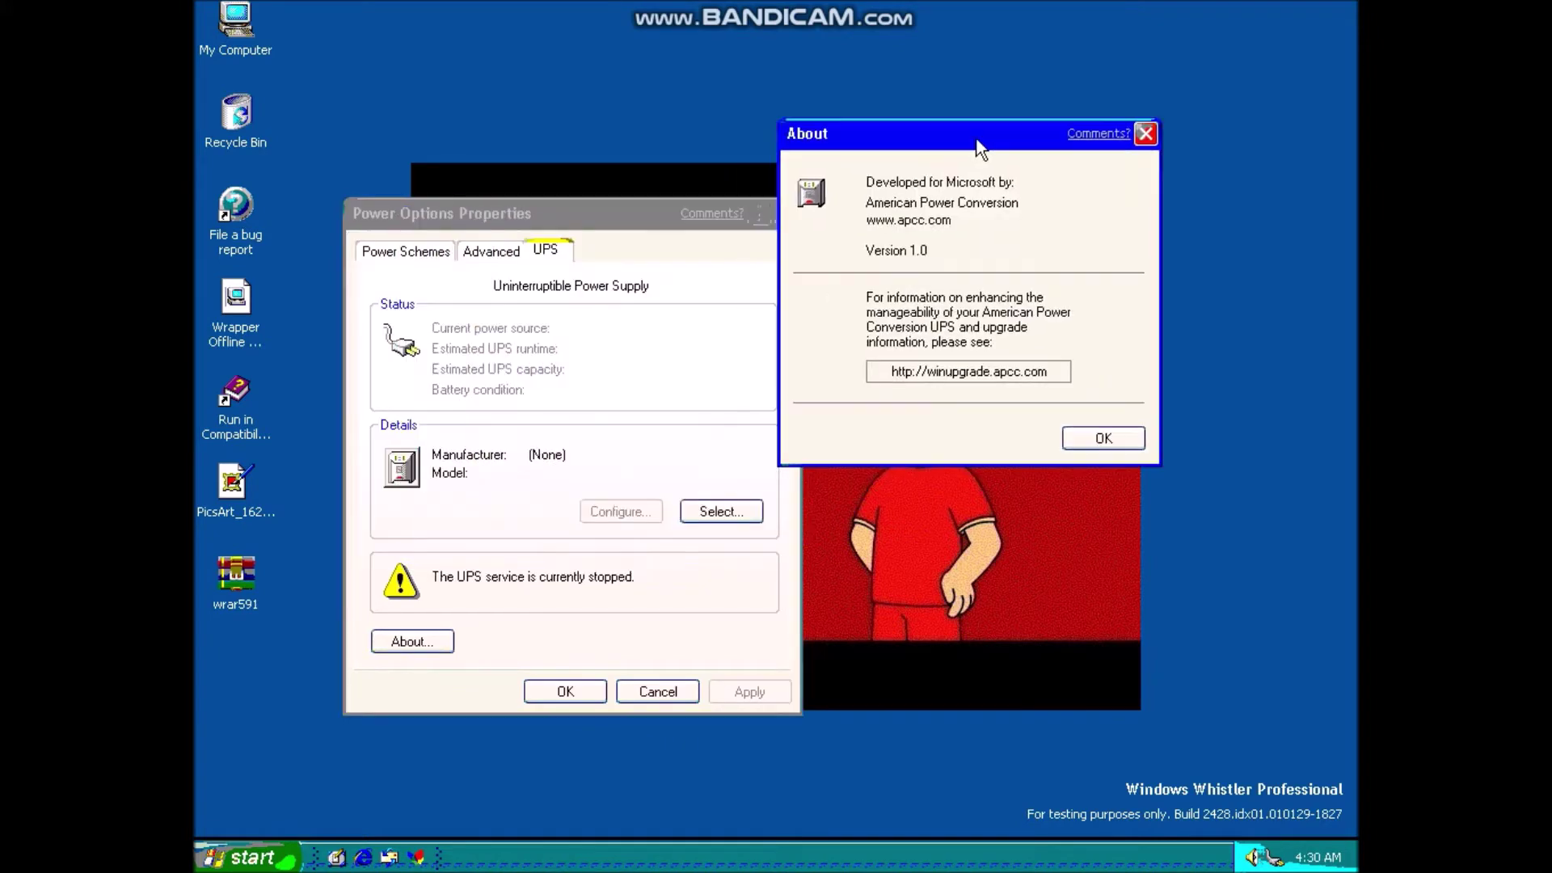
pyautogui.moveTo(1028, 370)
pyautogui.mouseDown()
pyautogui.moveTo(889, 371)
pyautogui.moveTo(1048, 371)
pyautogui.mouseUp()
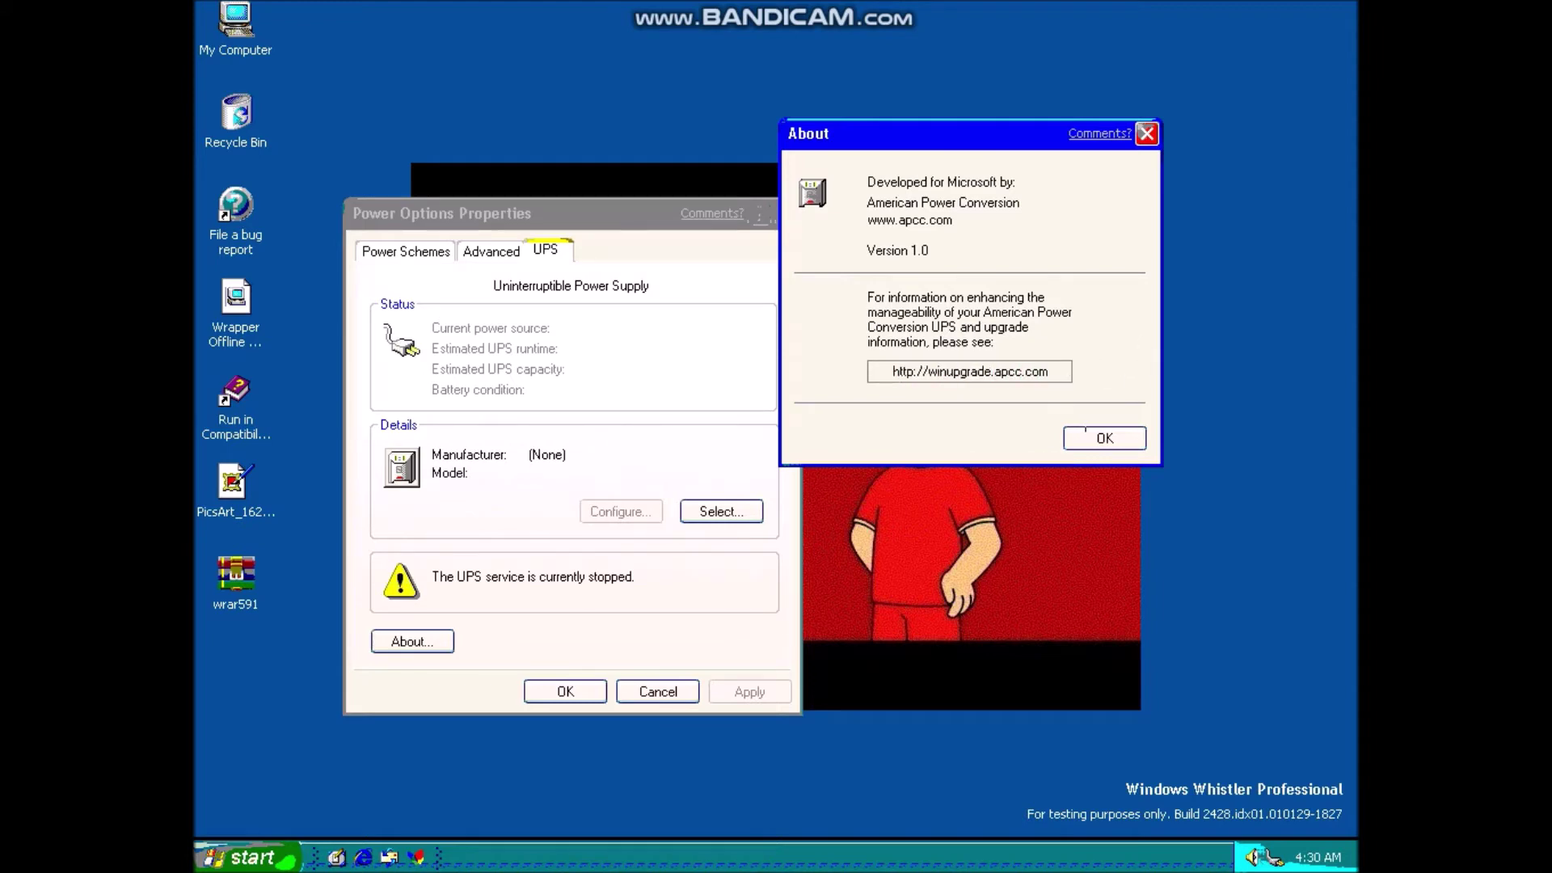
pyautogui.click(1091, 438)
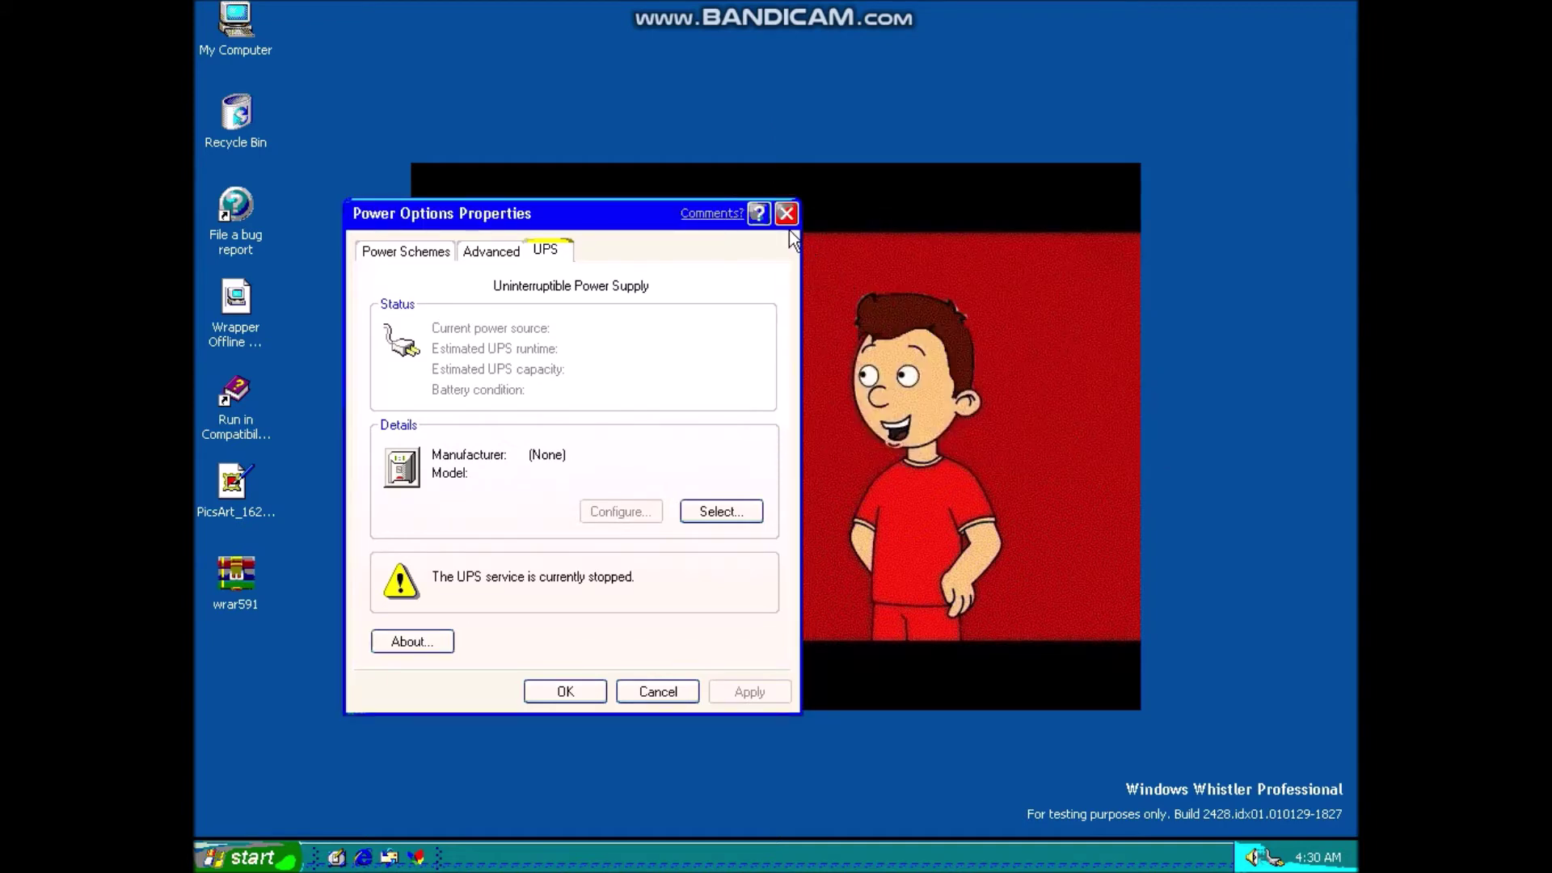
pyautogui.click(780, 218)
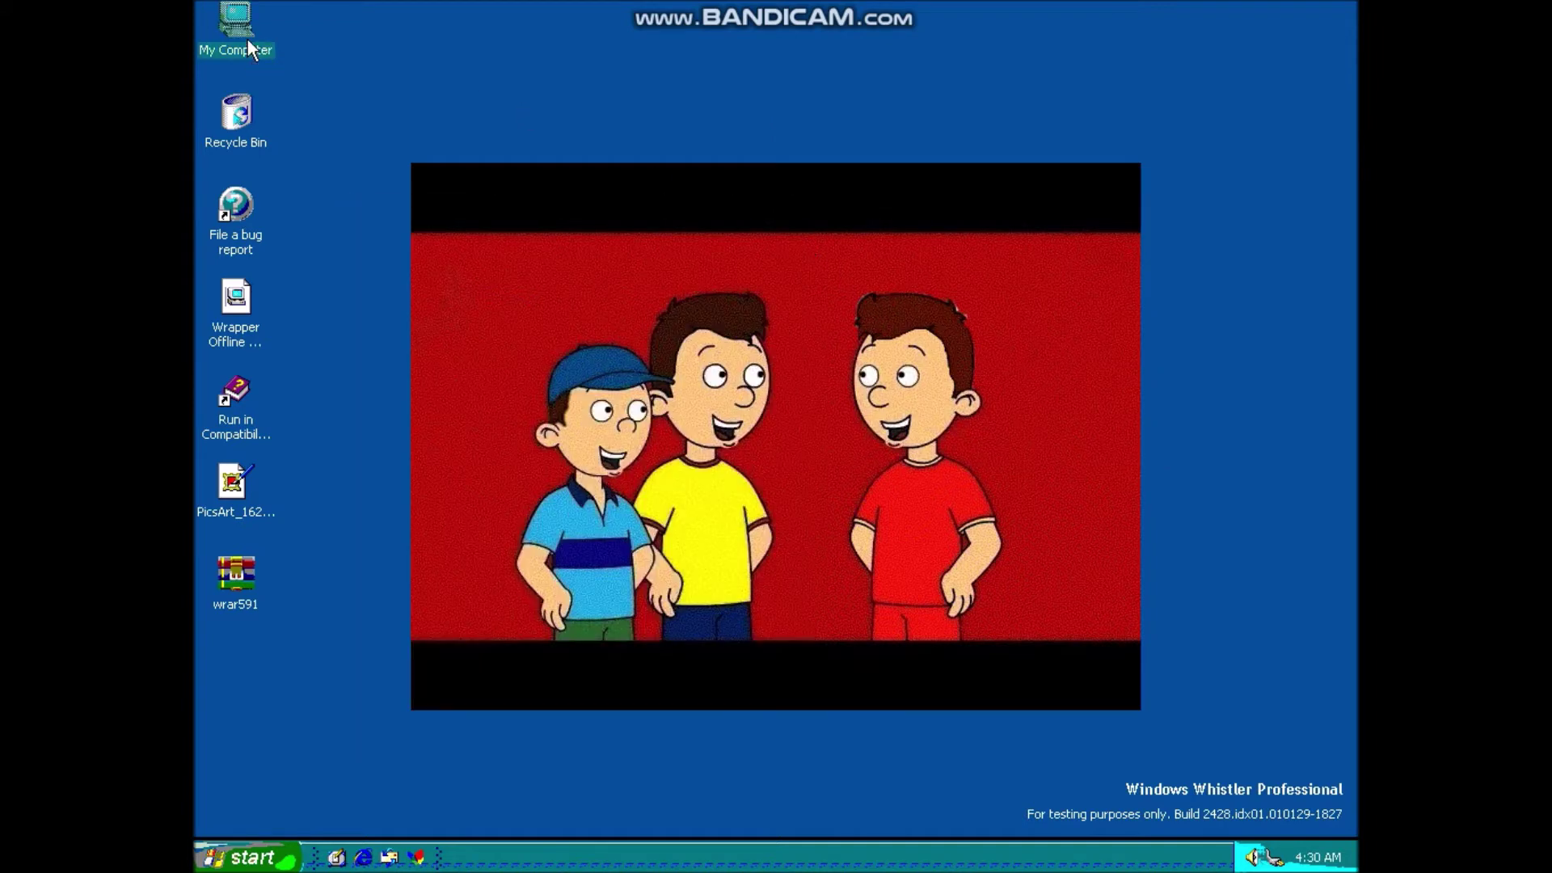
# - Go from My Computer through Control Panel's Appearance and Themes to the Display settings
pyautogui.doubleClick(247, 40)
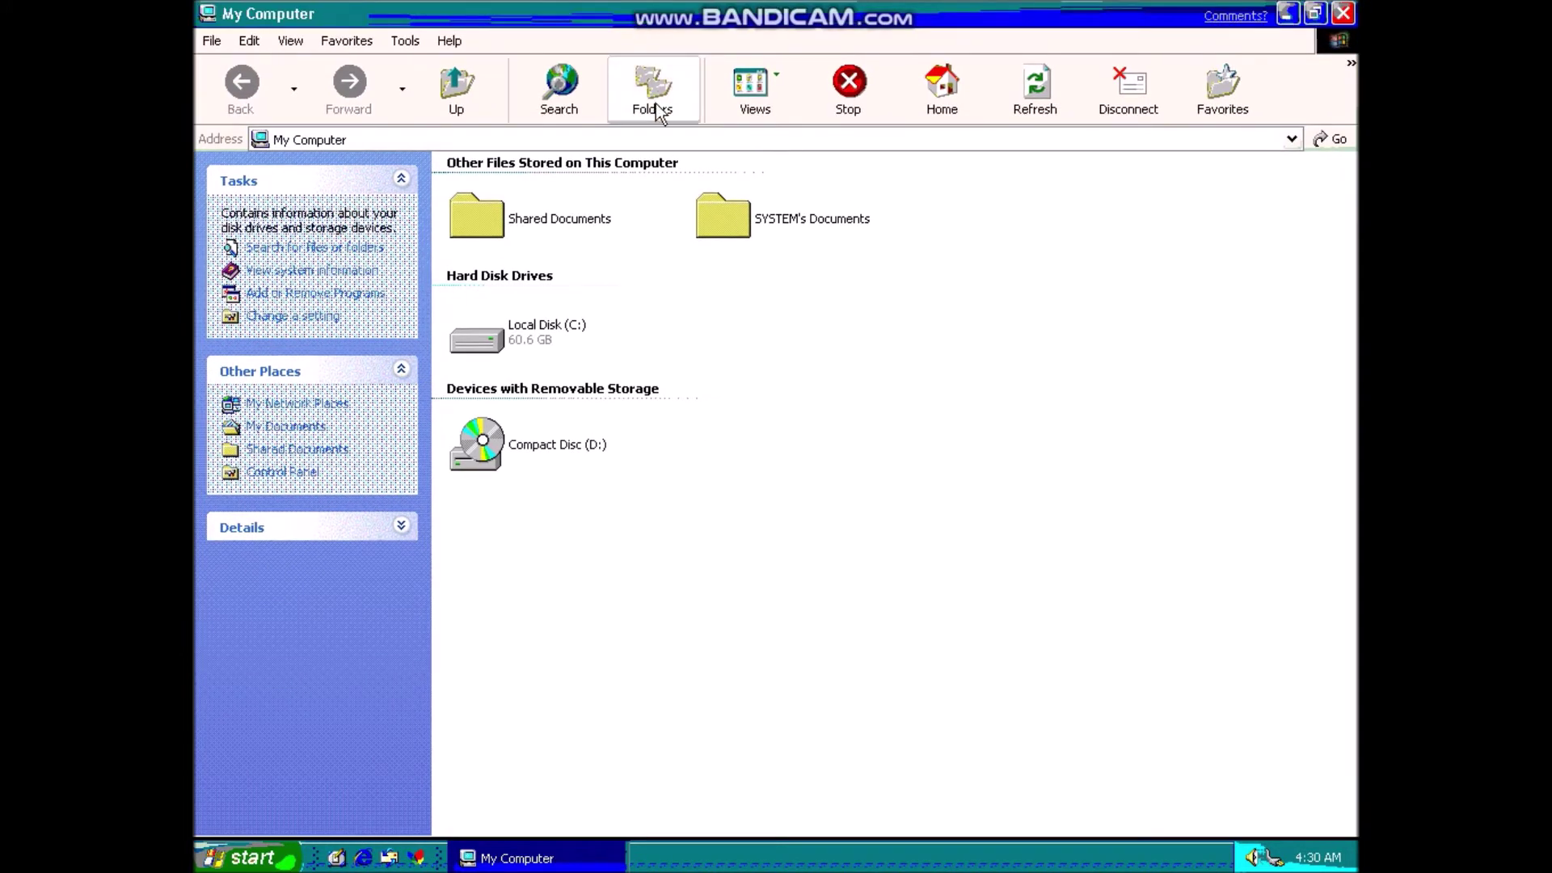
pyautogui.click(339, 319)
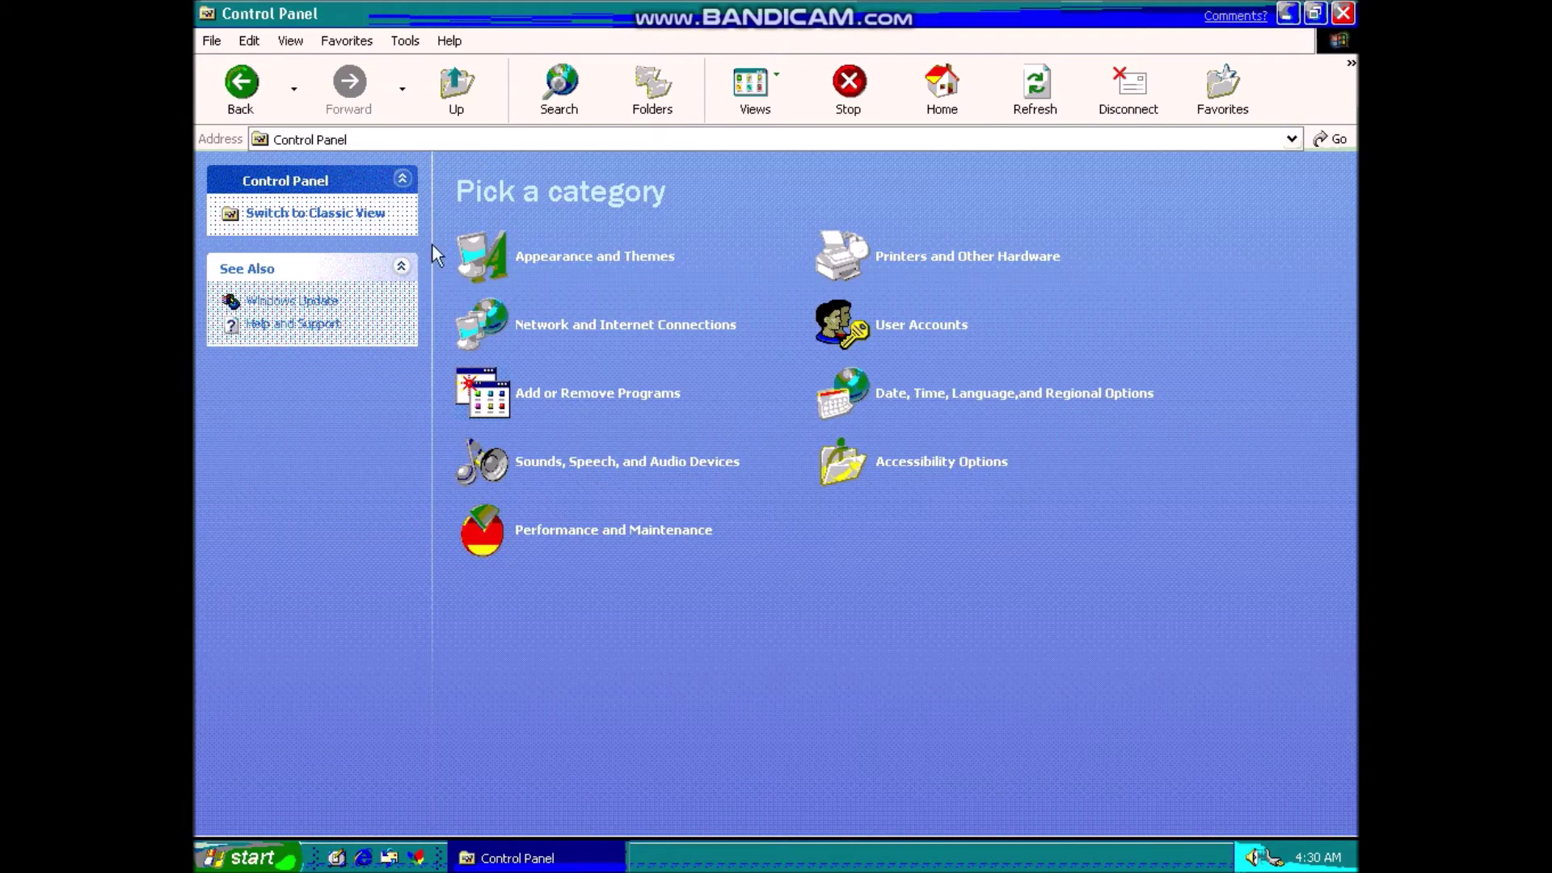
pyautogui.click(539, 257)
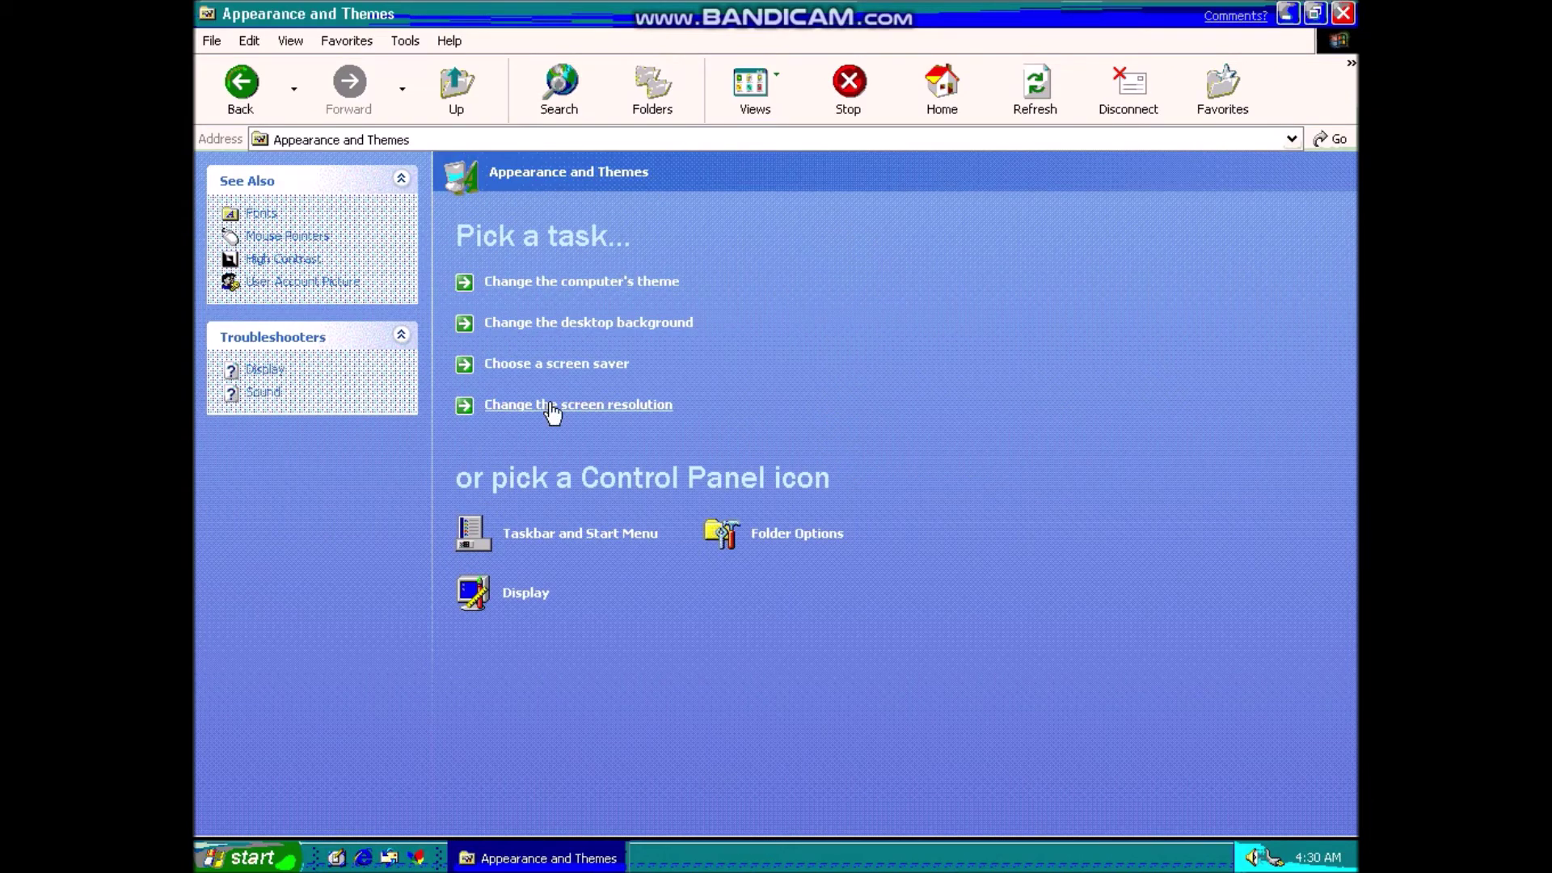
pyautogui.click(540, 595)
# - Try Medium (16 bit) and Low (8 bit) colour quality on the Settings tab, applying each
pyautogui.click(541, 85)
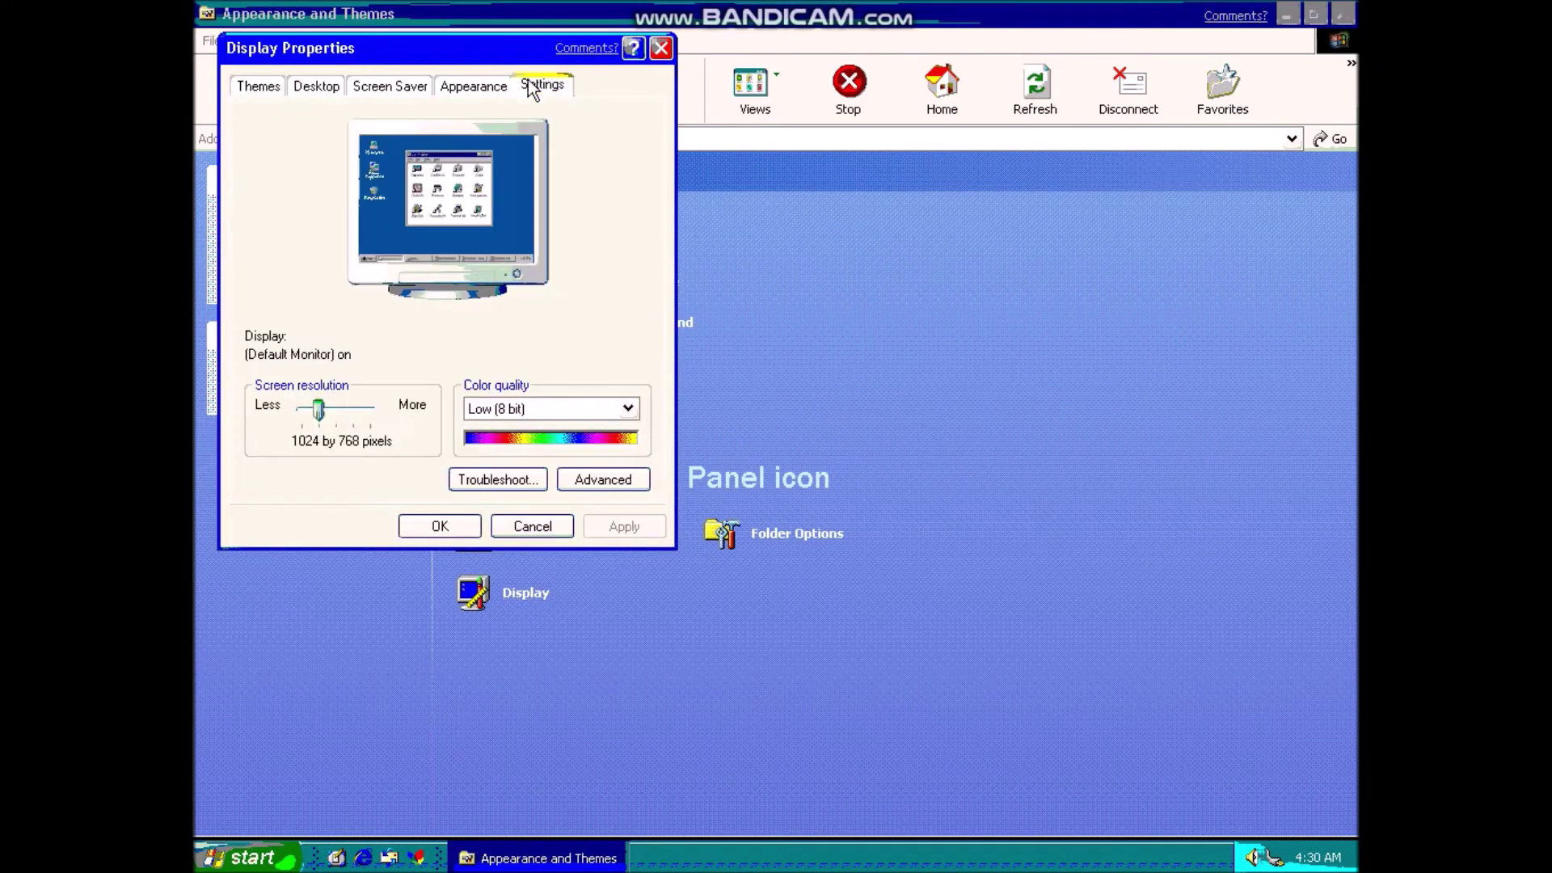
pyautogui.click(585, 409)
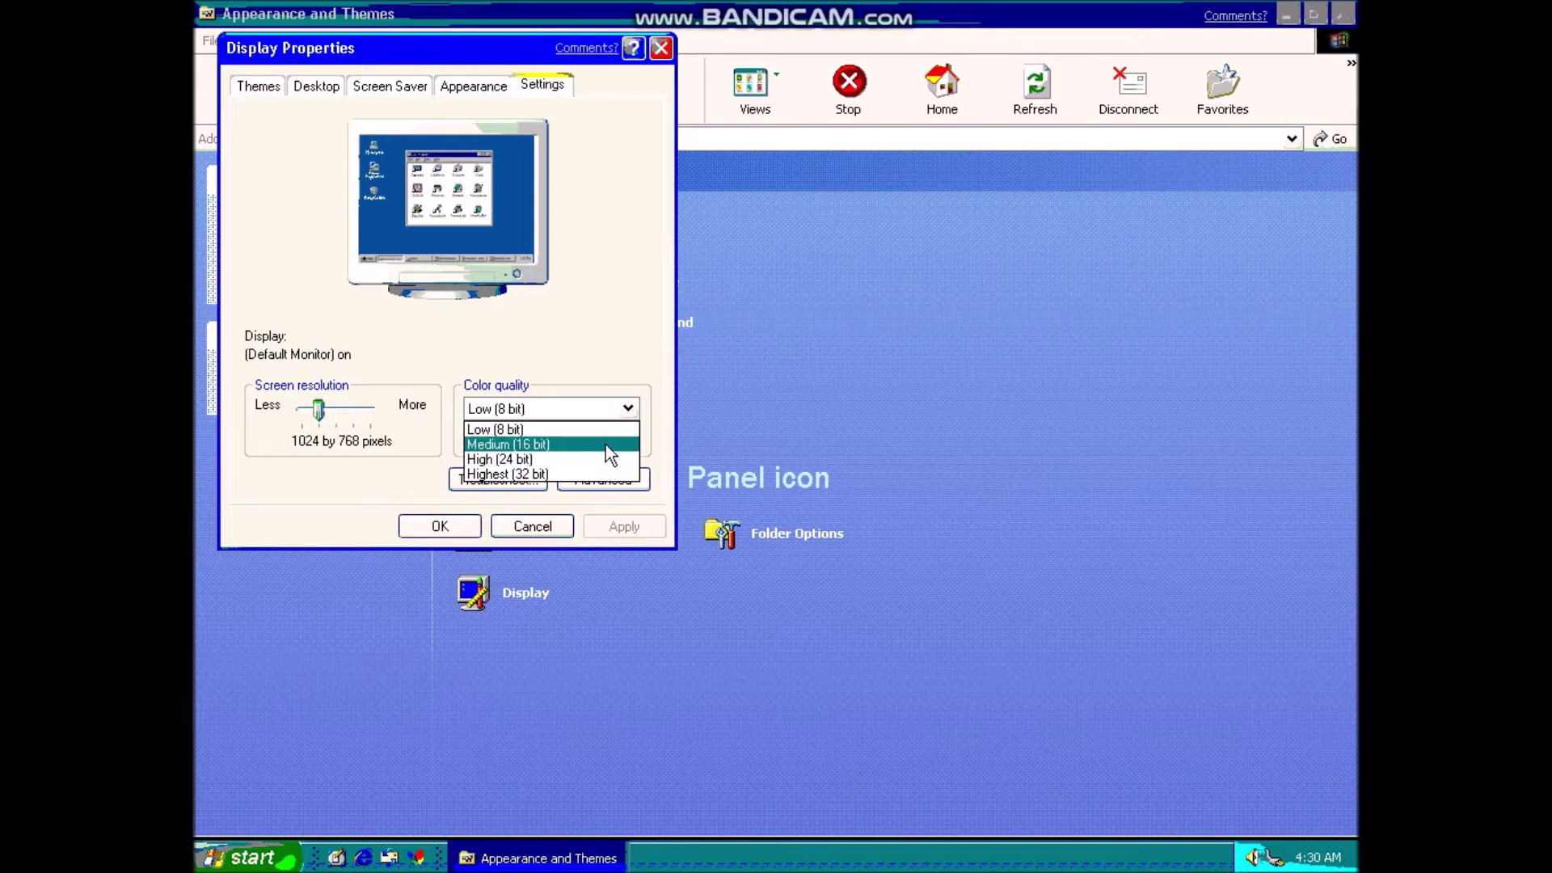
pyautogui.click(604, 444)
pyautogui.moveTo(317, 410)
pyautogui.mouseDown()
pyautogui.moveTo(409, 404)
pyautogui.moveTo(307, 429)
pyautogui.moveTo(318, 410)
pyautogui.mouseUp()
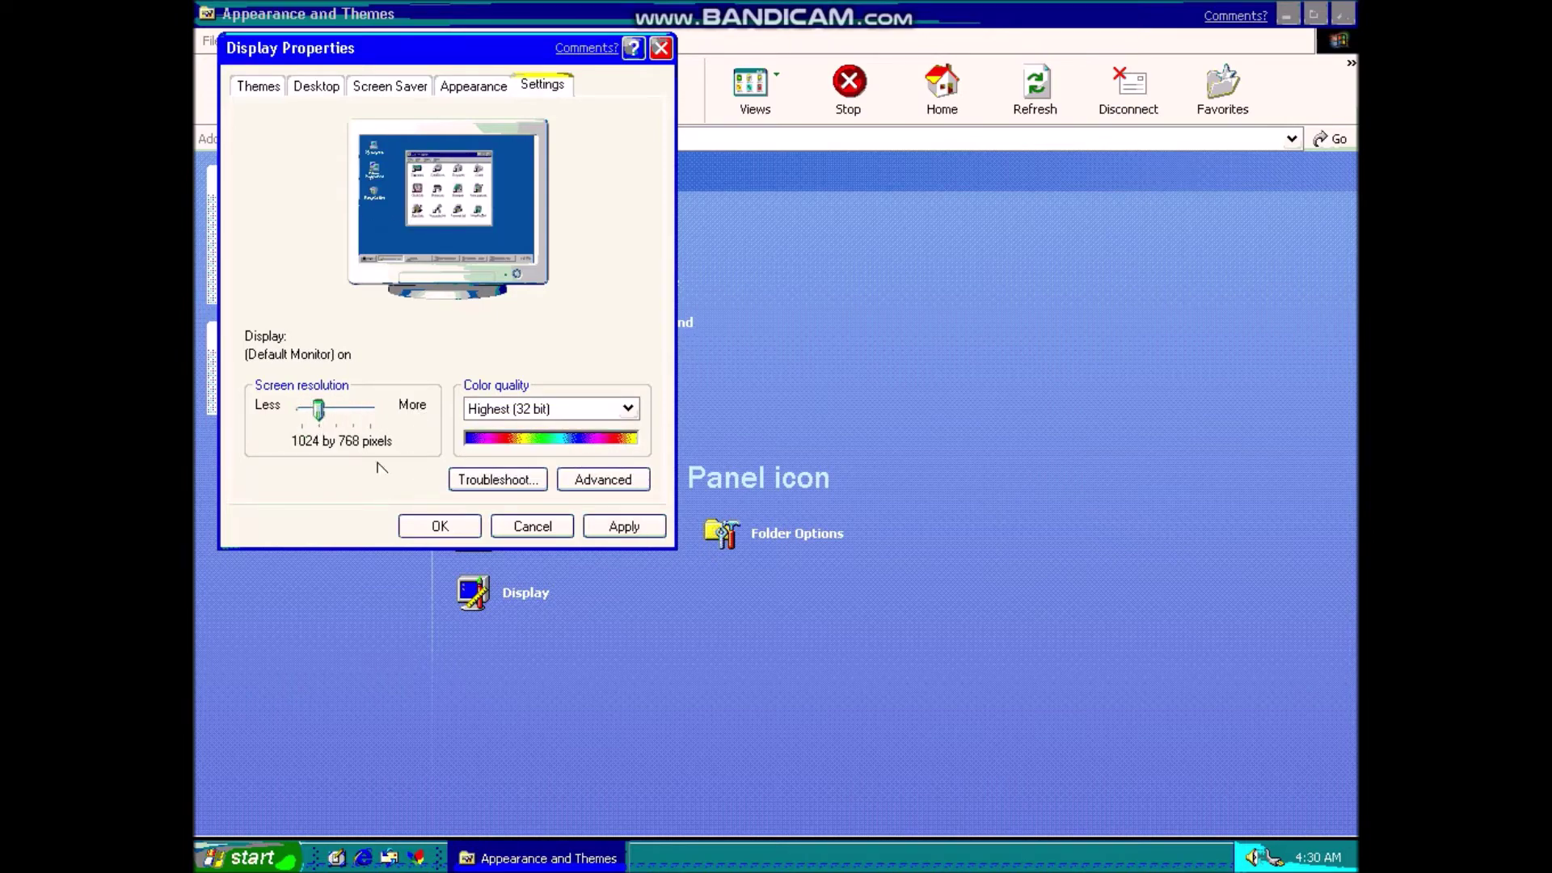
pyautogui.click(635, 535)
pyautogui.click(589, 406)
pyautogui.click(598, 429)
pyautogui.click(640, 527)
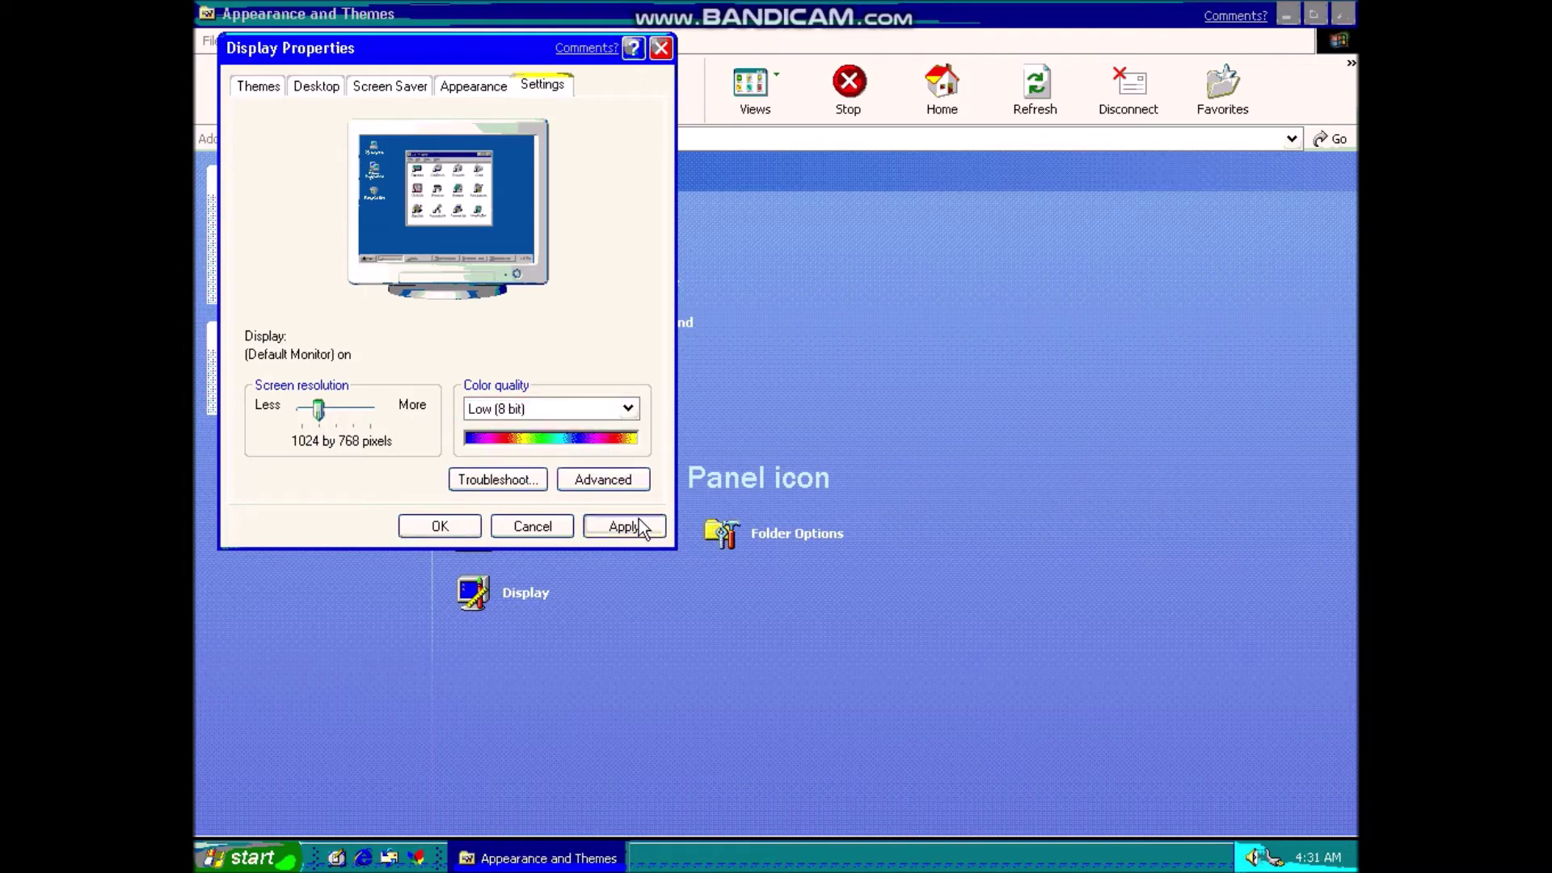
# - Apply and keep Medium (16 bit) colour at 1024 by 768, then close Display Properties
pyautogui.click(595, 414)
pyautogui.click(586, 444)
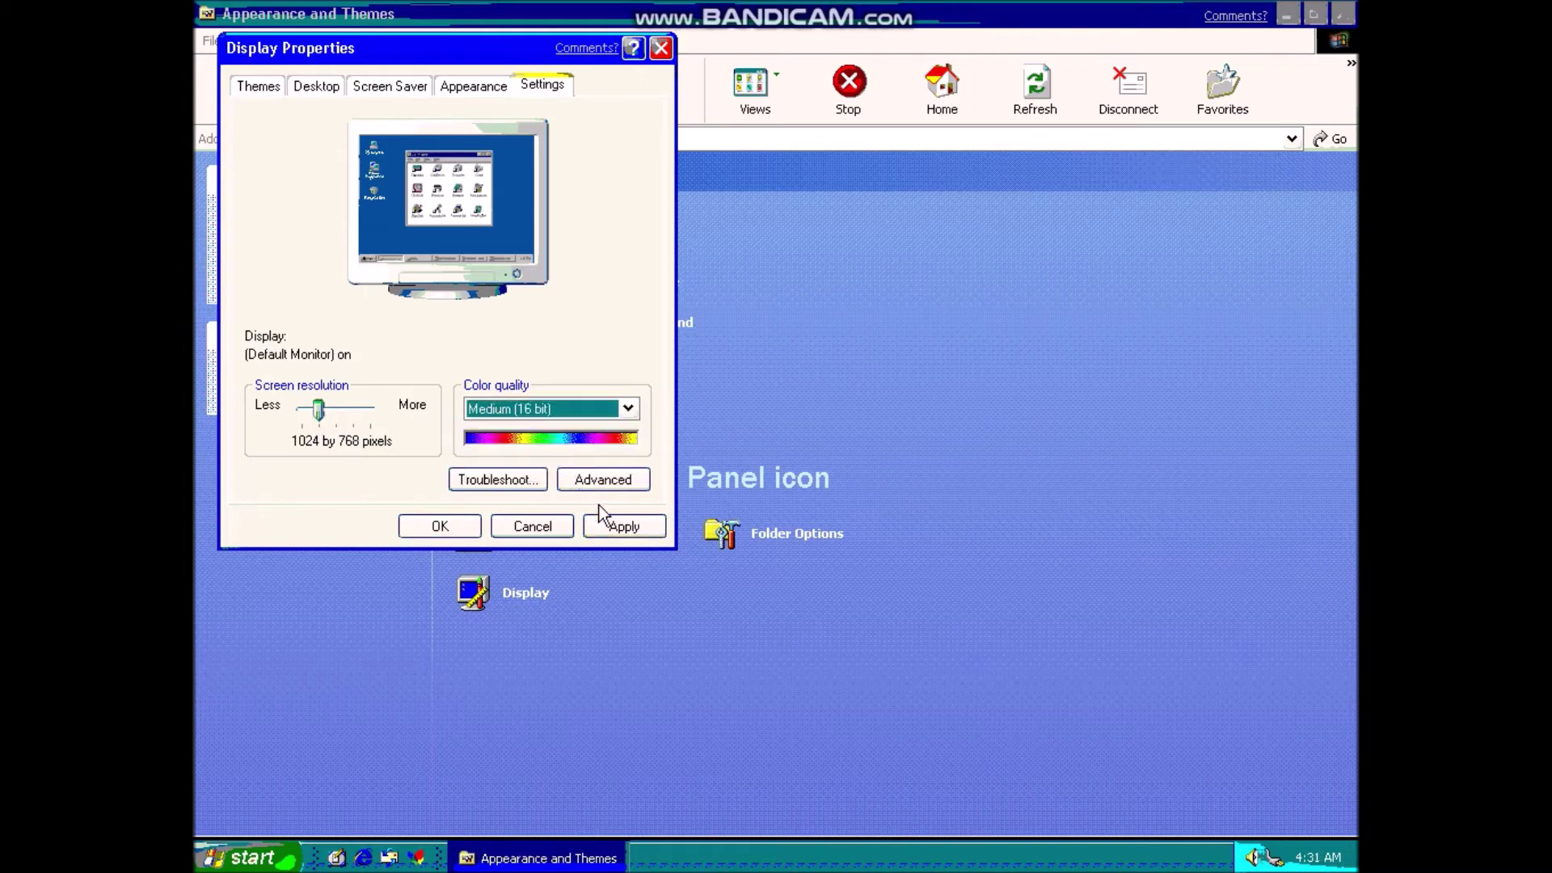
pyautogui.click(628, 528)
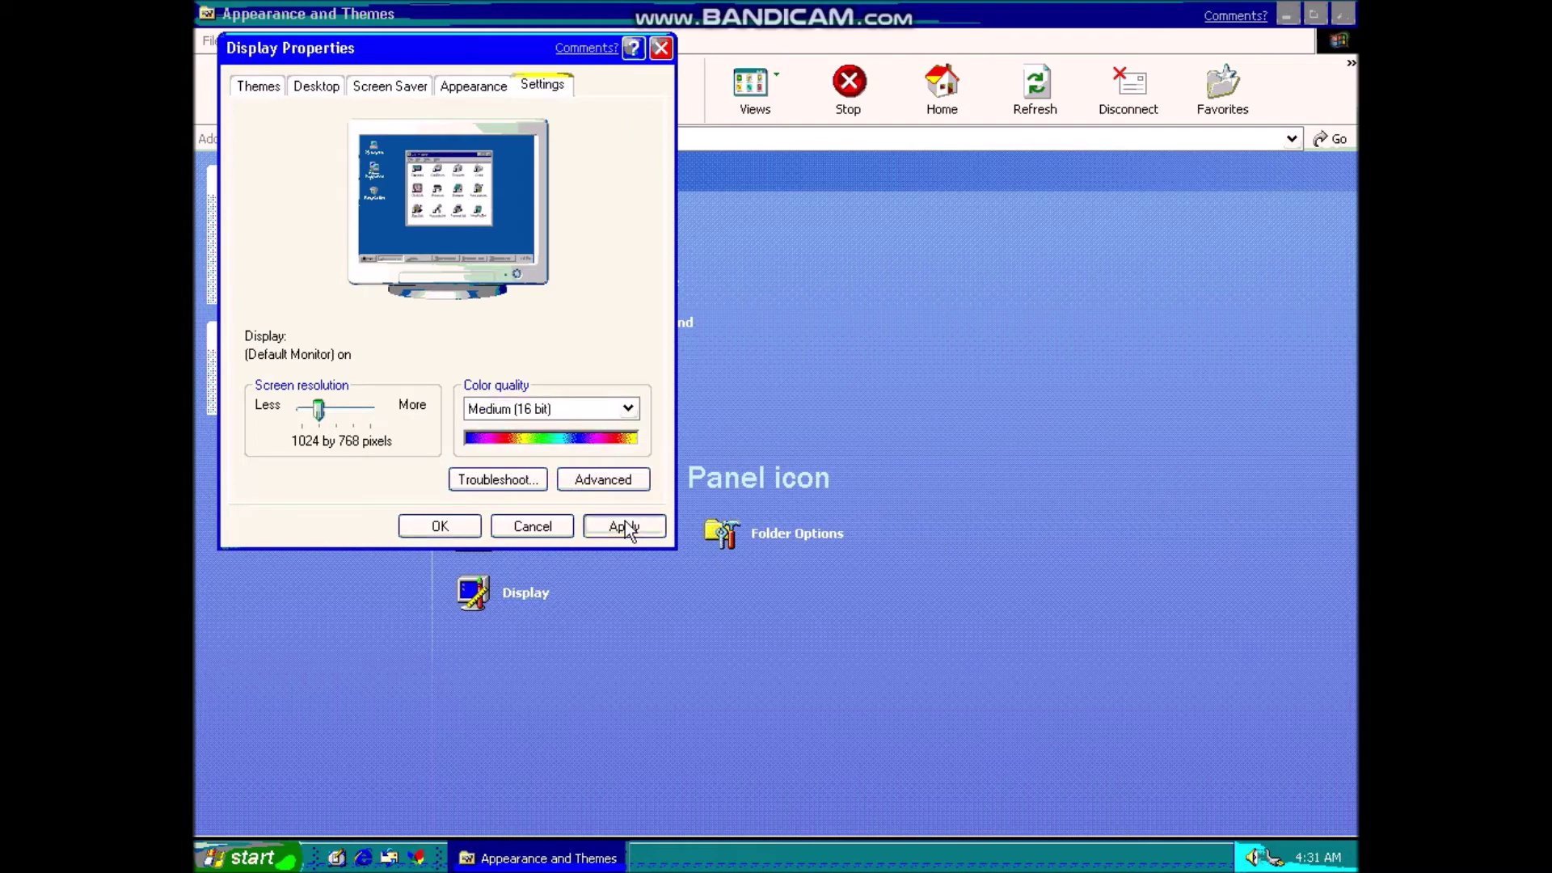
pyautogui.click(624, 525)
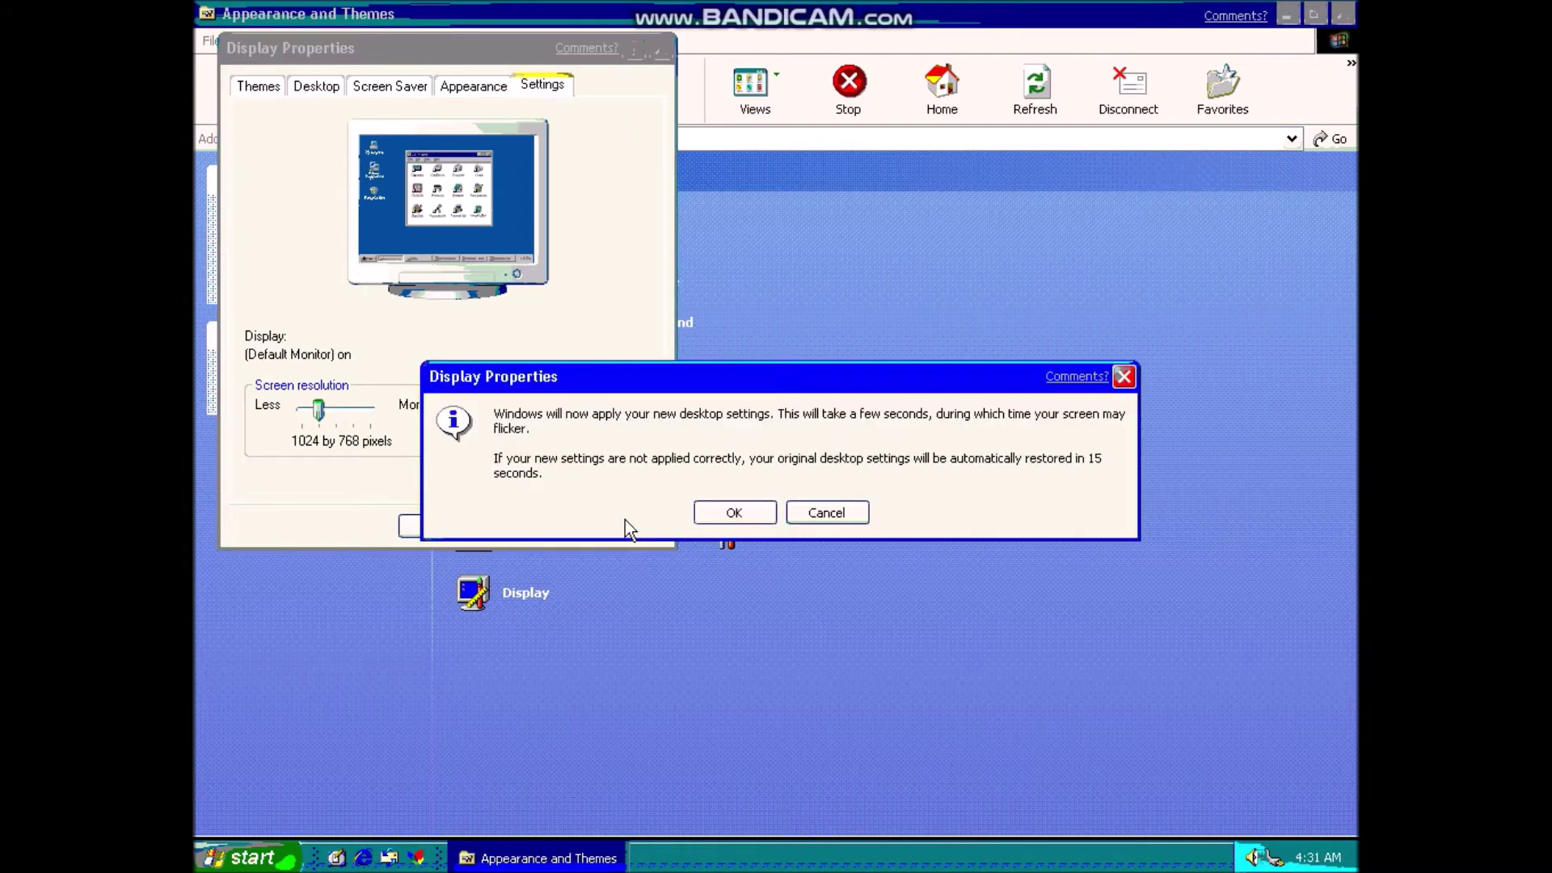
pyautogui.click(714, 508)
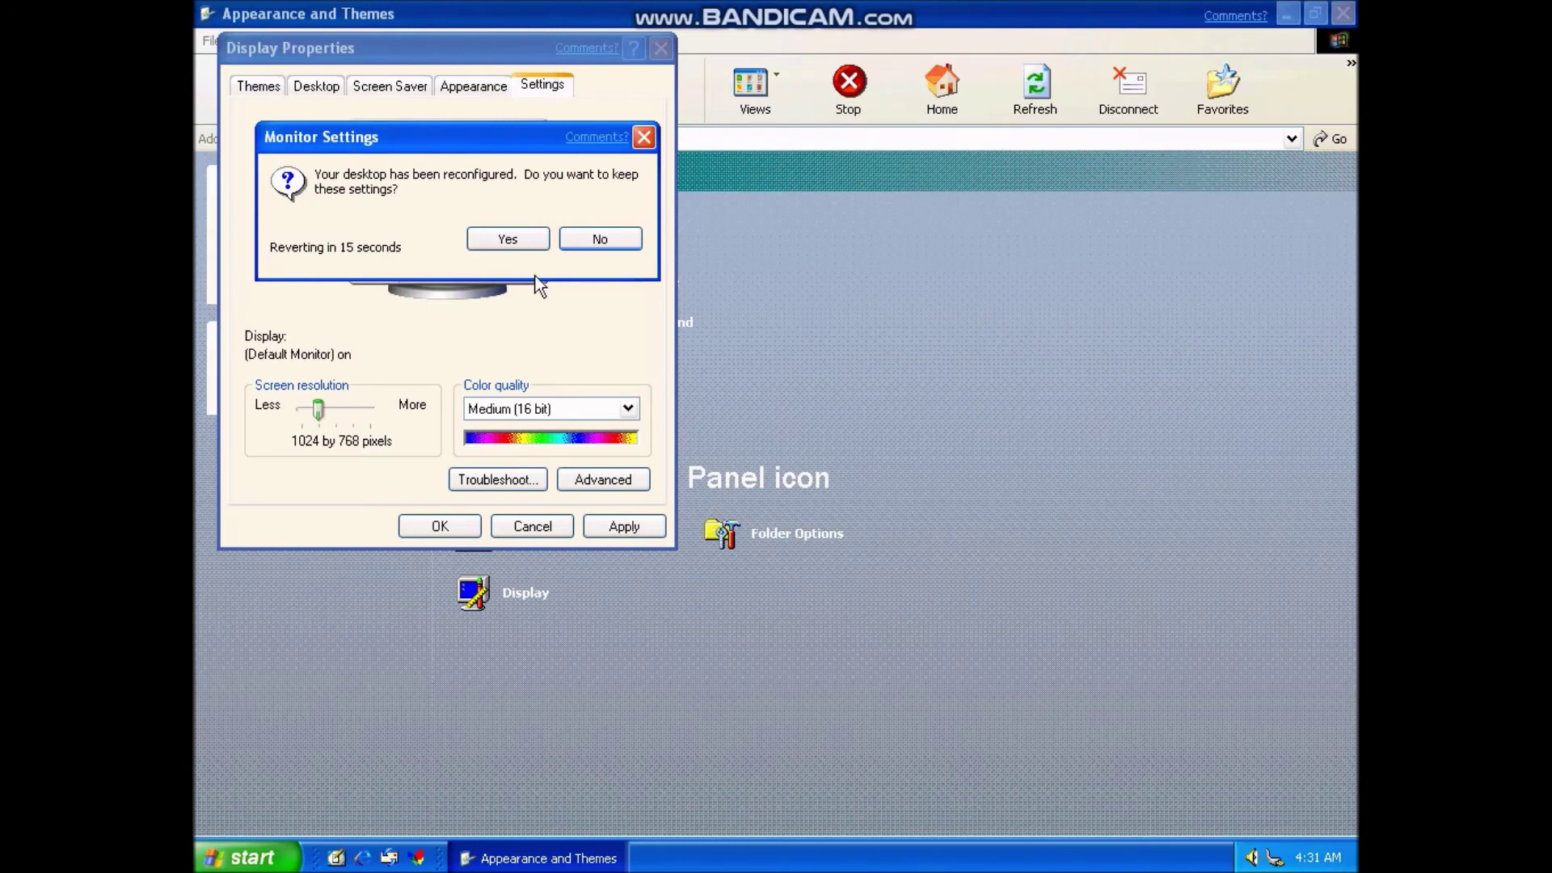
pyautogui.click(476, 238)
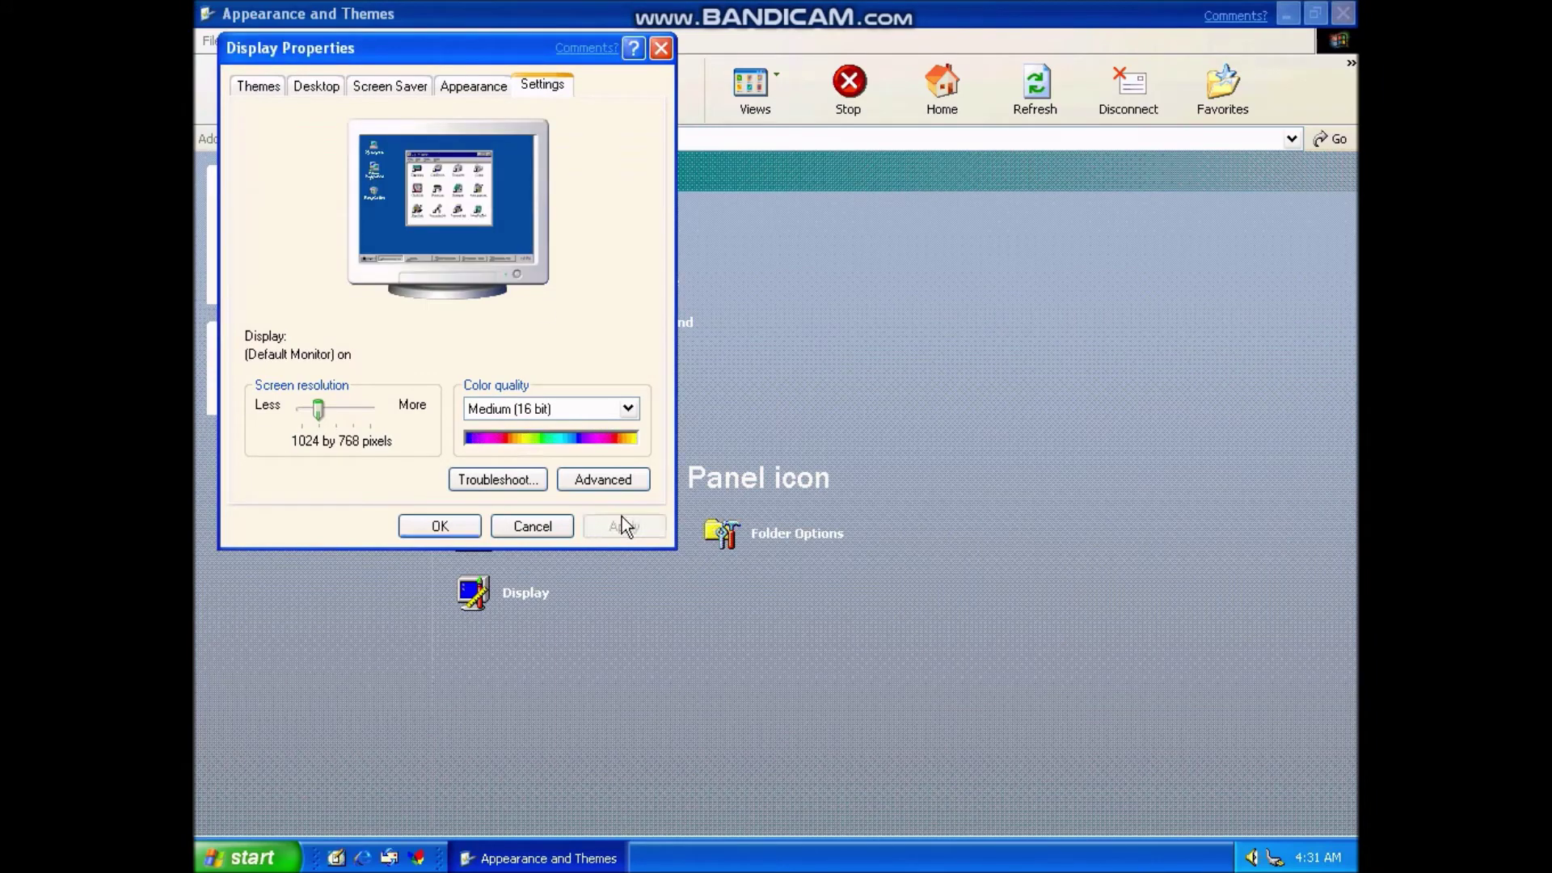
pyautogui.press('Return')
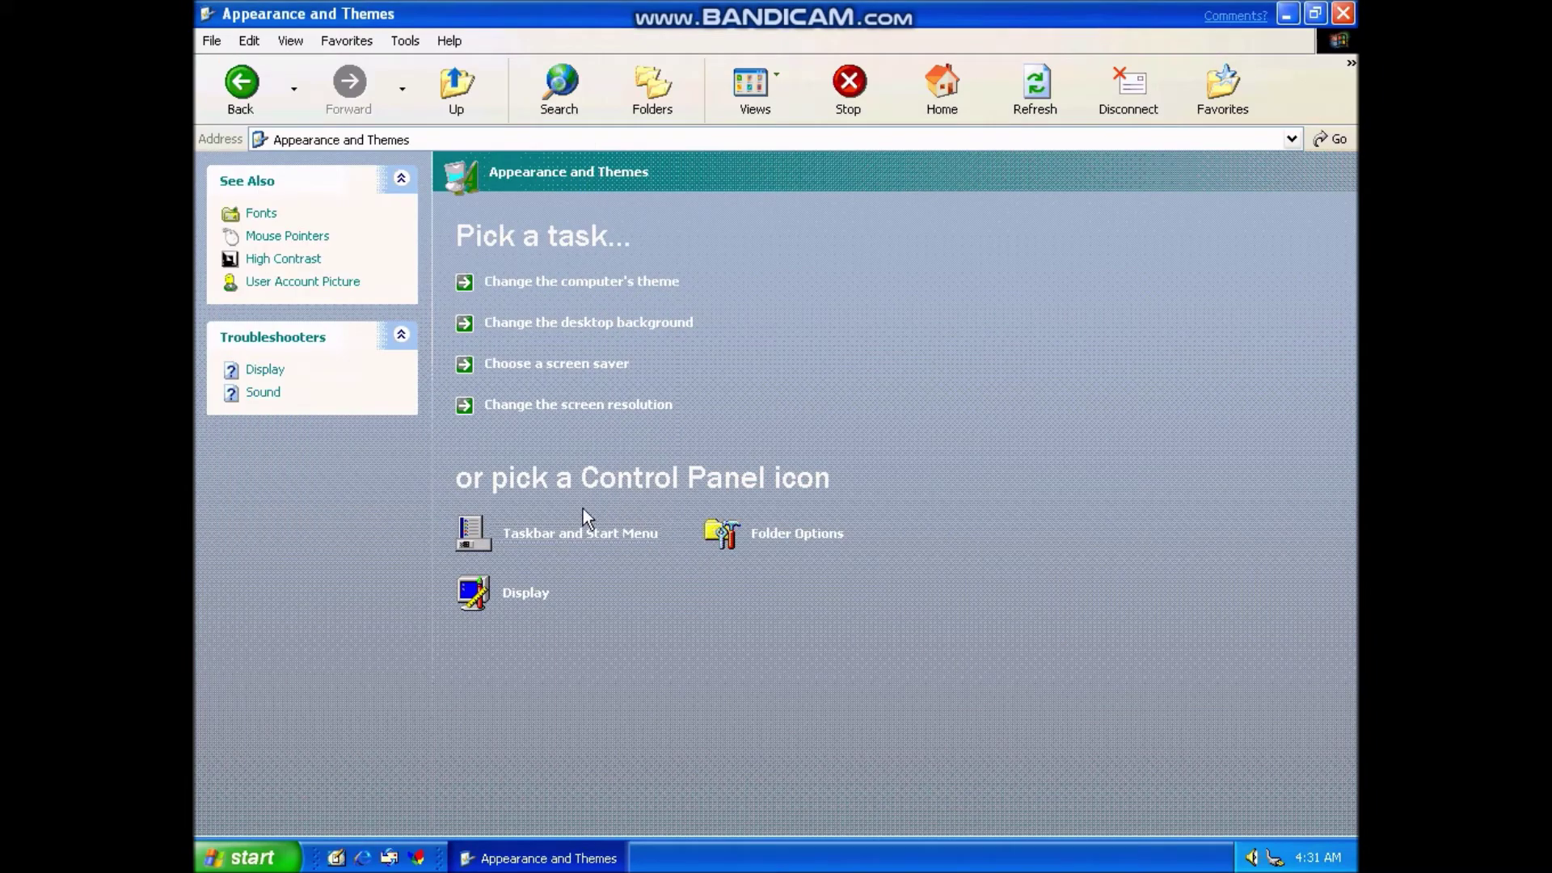
# - Return to Control Panel categories, switch to Classic View and back to Category View
pyautogui.click(241, 89)
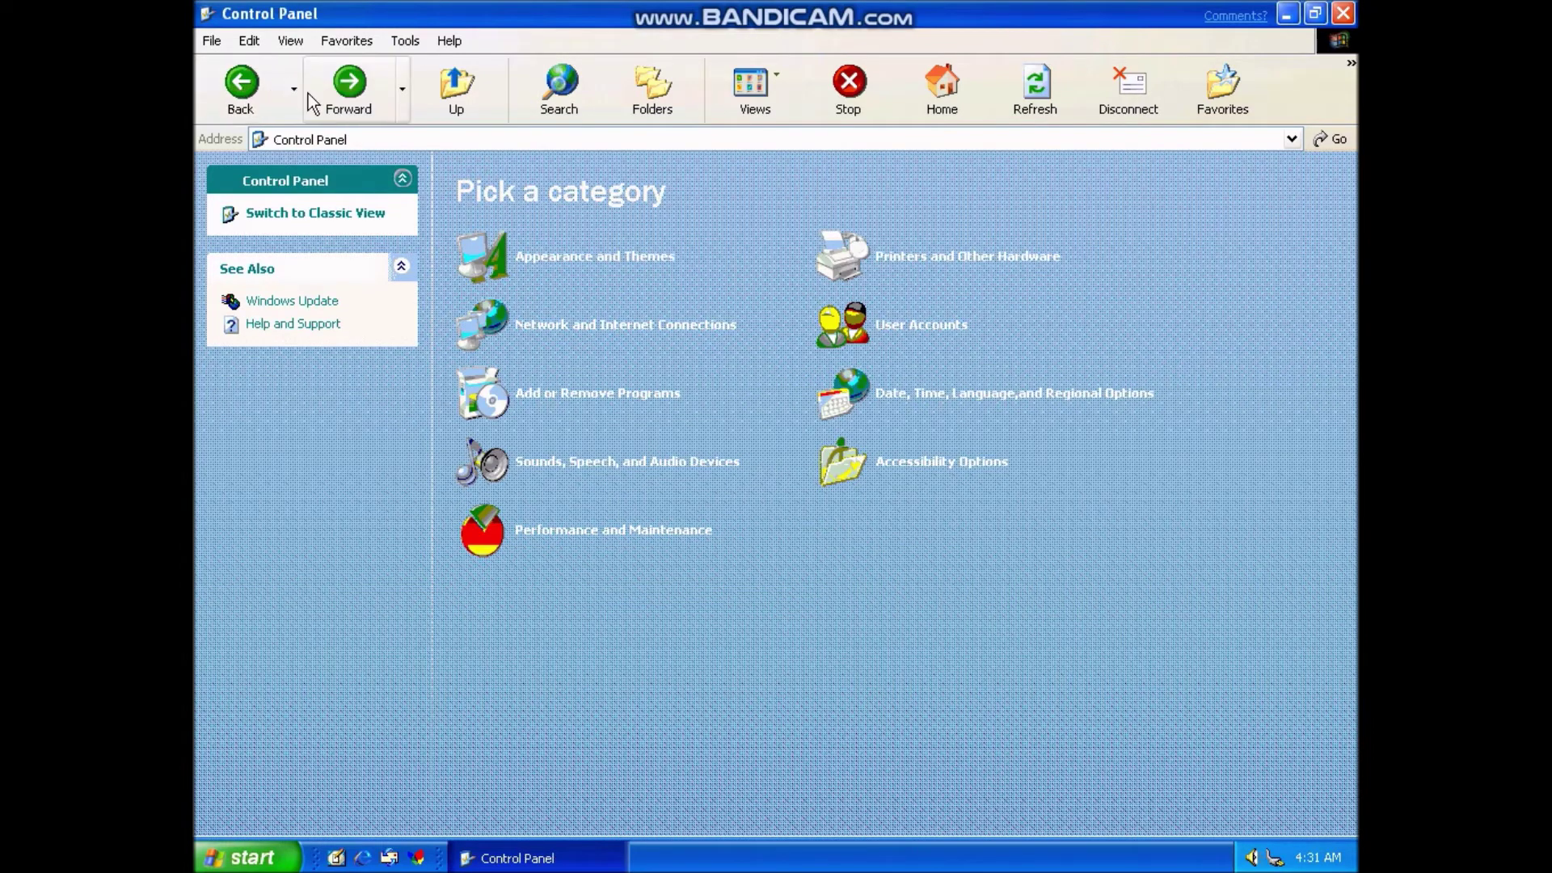
pyautogui.rightClick(530, 20)
pyautogui.click(526, 15)
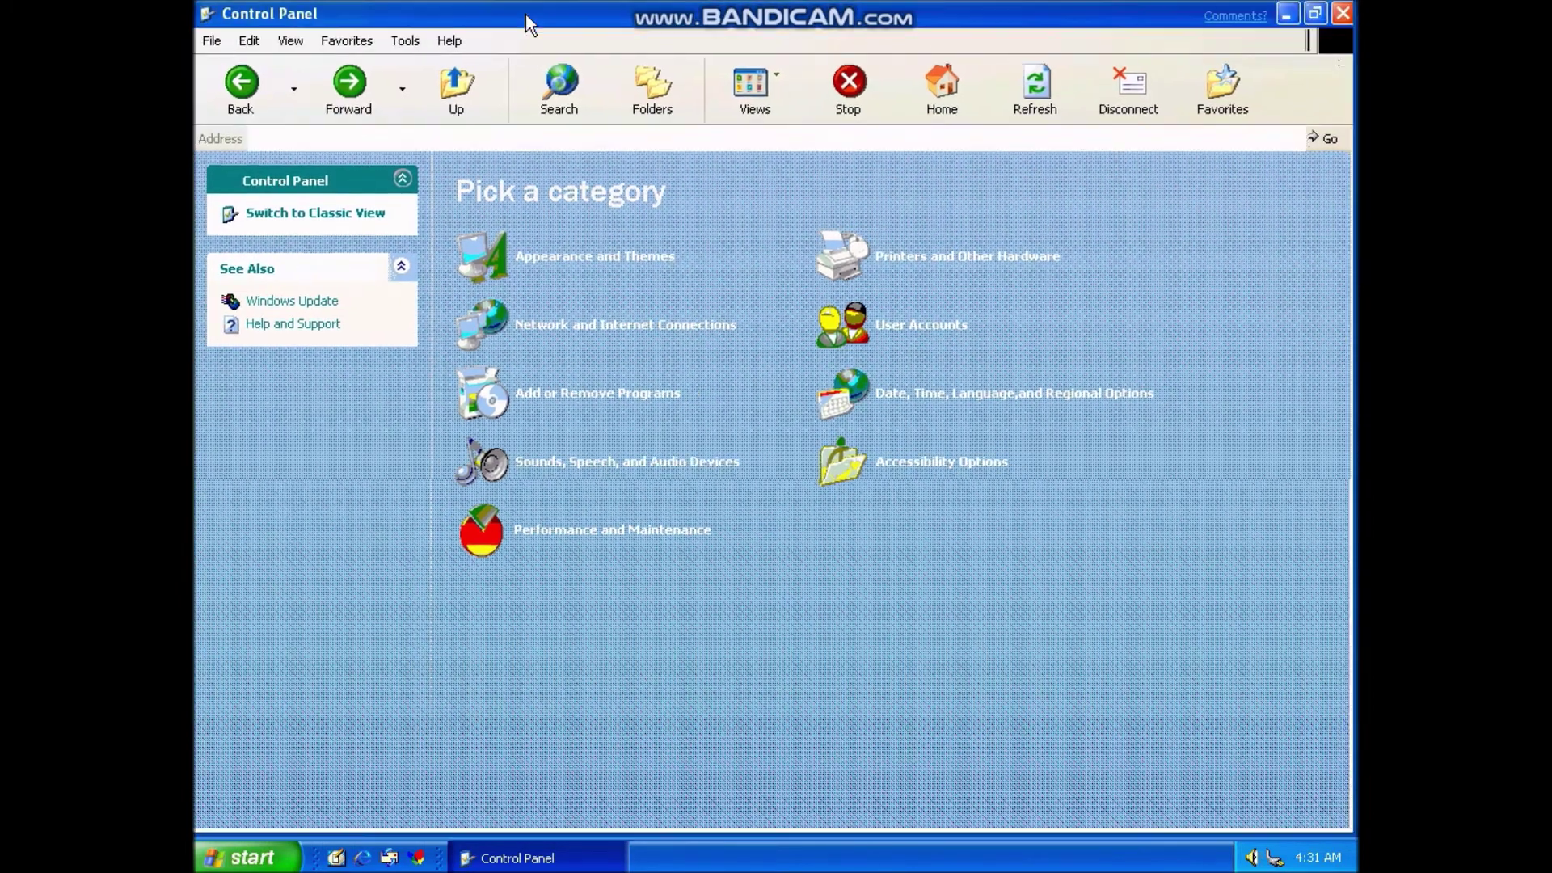
pyautogui.click(371, 225)
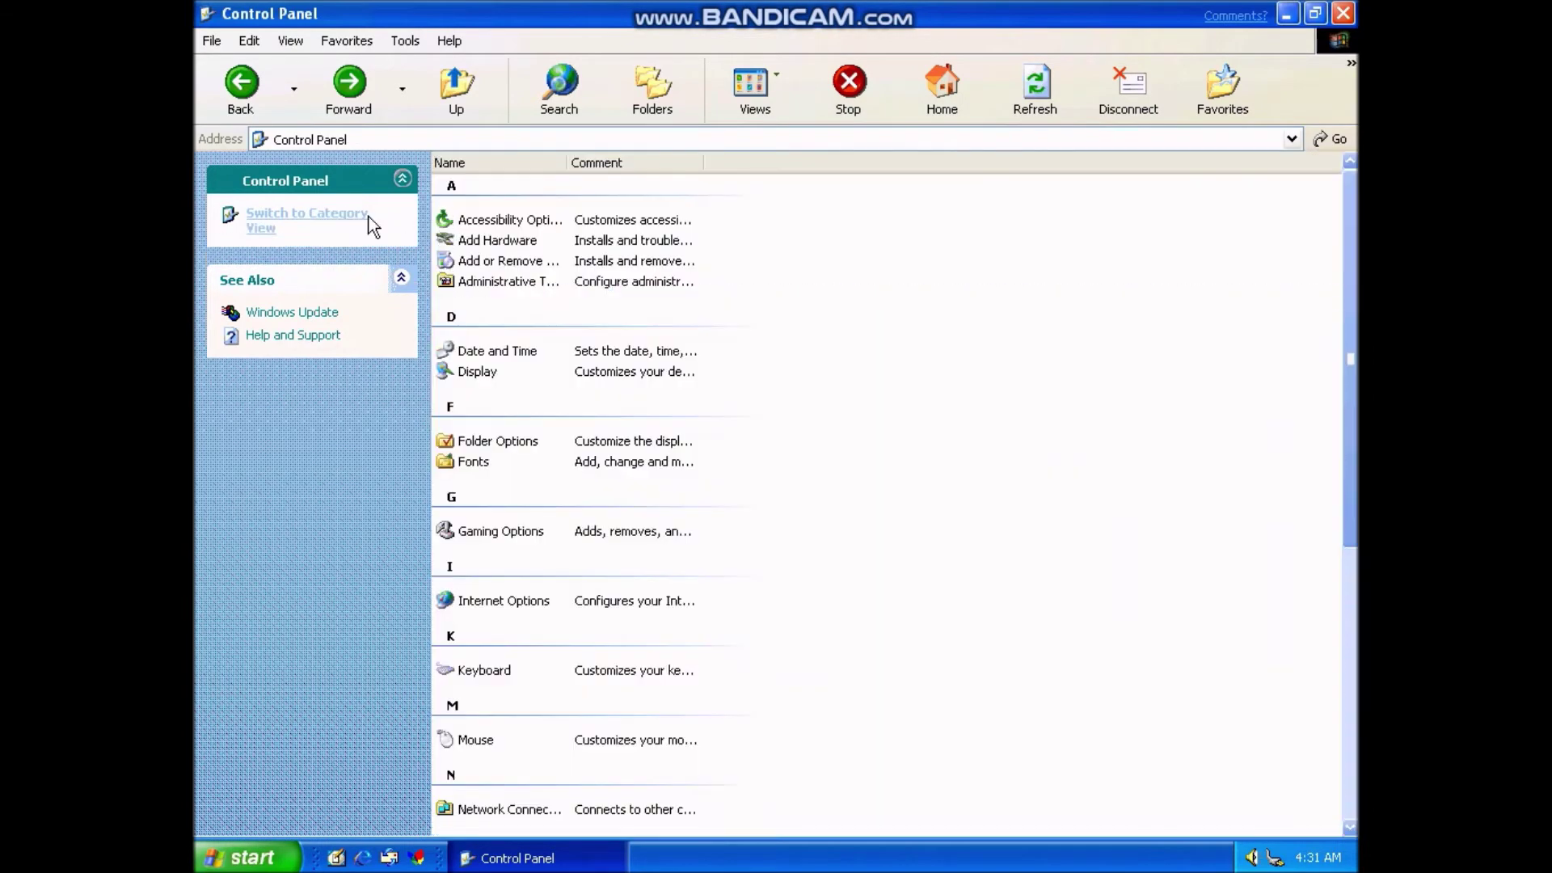
pyautogui.click(515, 214)
pyautogui.click(316, 231)
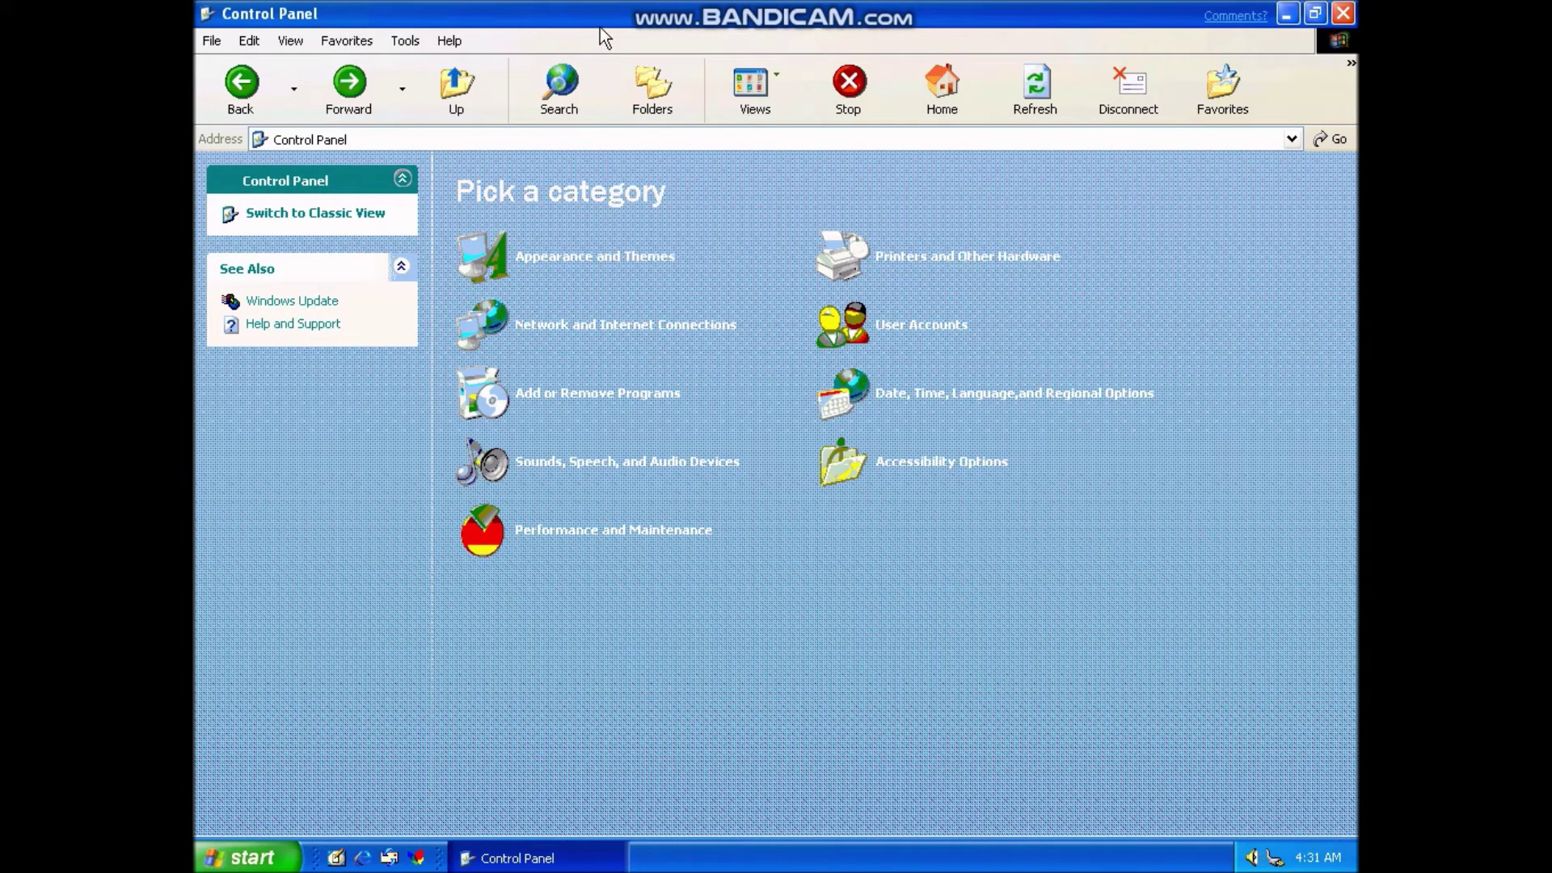
# - Close Control Panel from its system menu and open My Computer from Start
pyautogui.rightClick(600, 27)
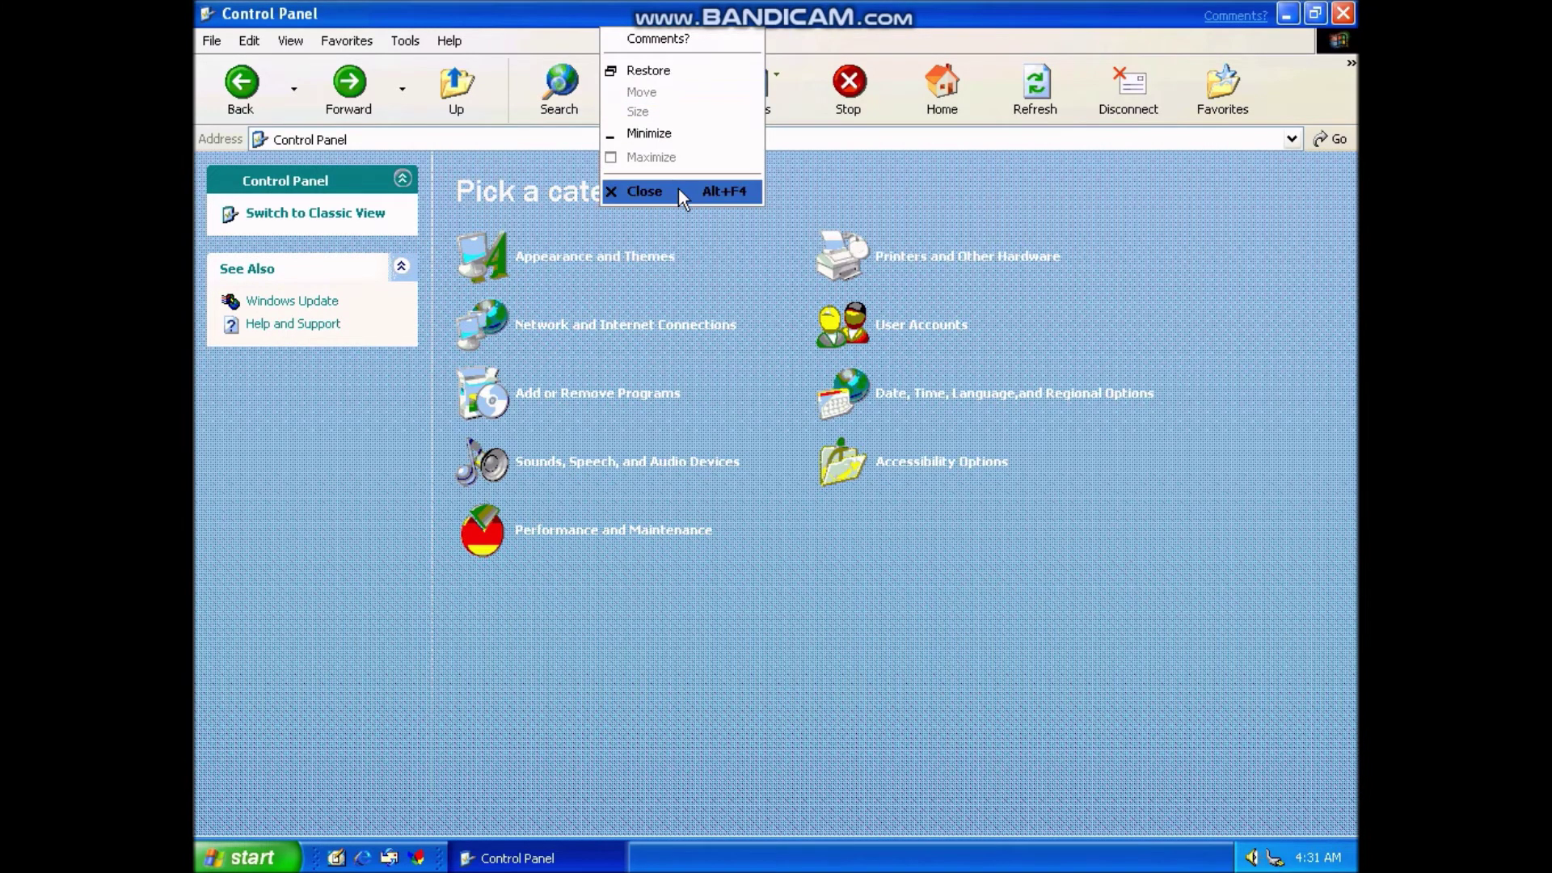
pyautogui.click(680, 192)
pyautogui.click(246, 857)
pyautogui.click(461, 532)
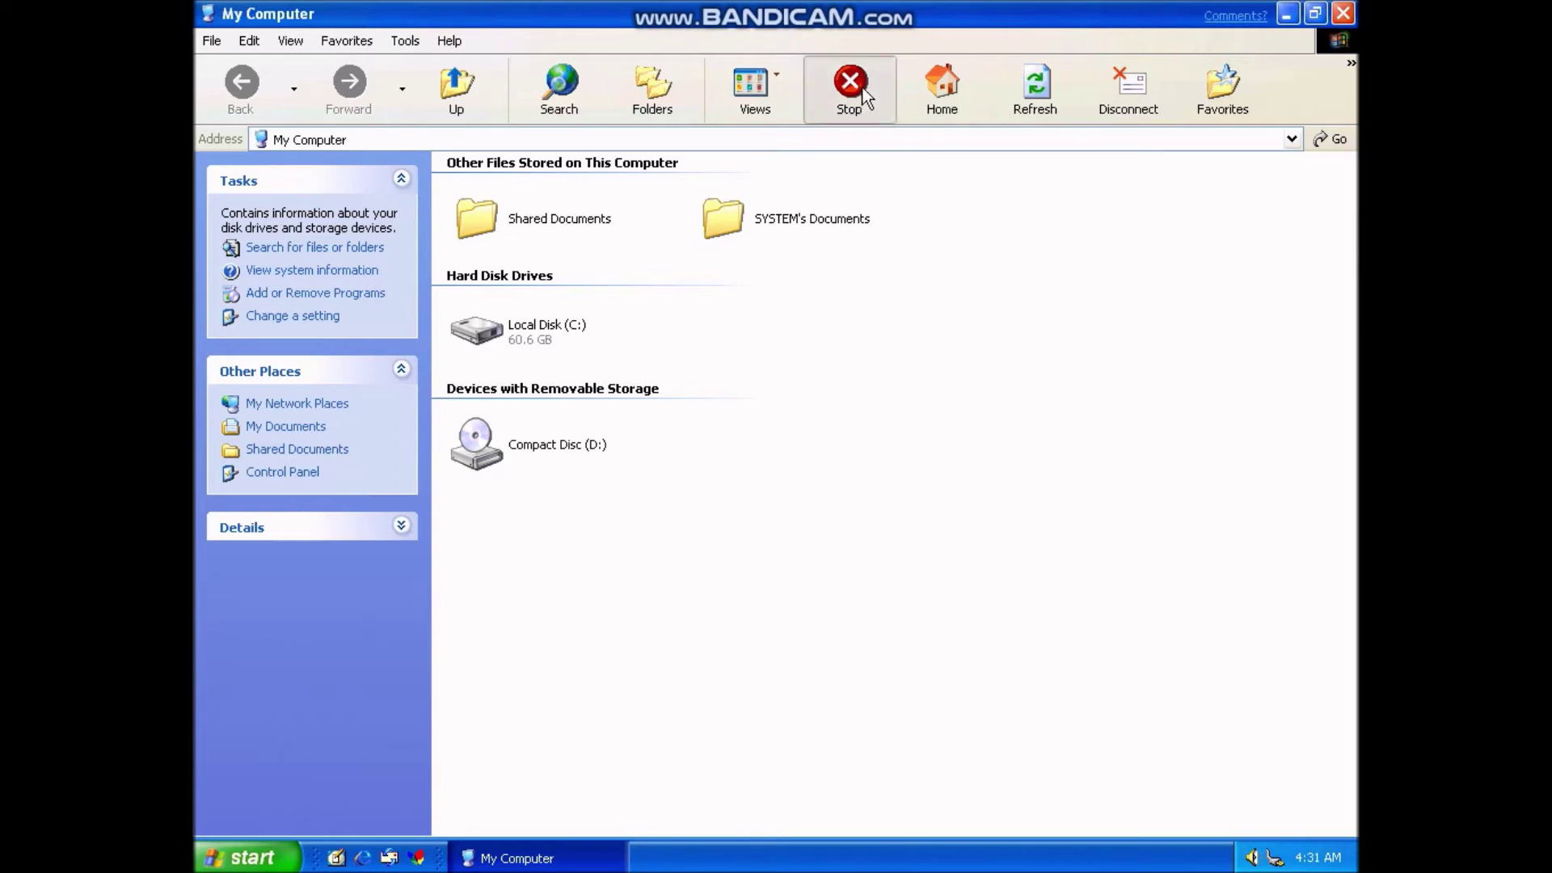
pyautogui.click(574, 343)
pyautogui.doubleClick(574, 342)
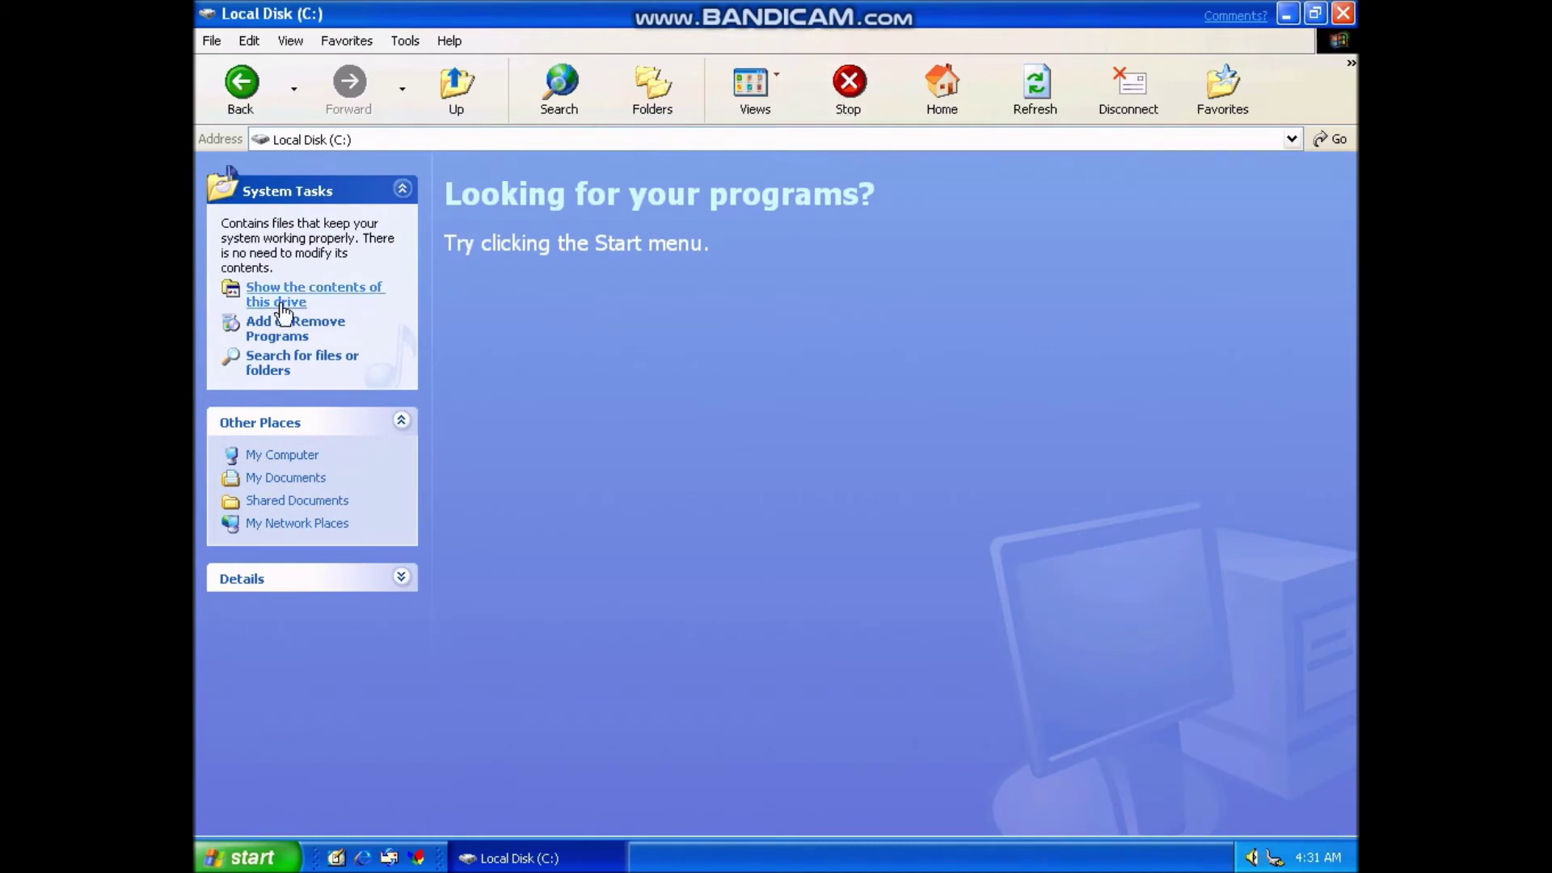
pyautogui.click(434, 100)
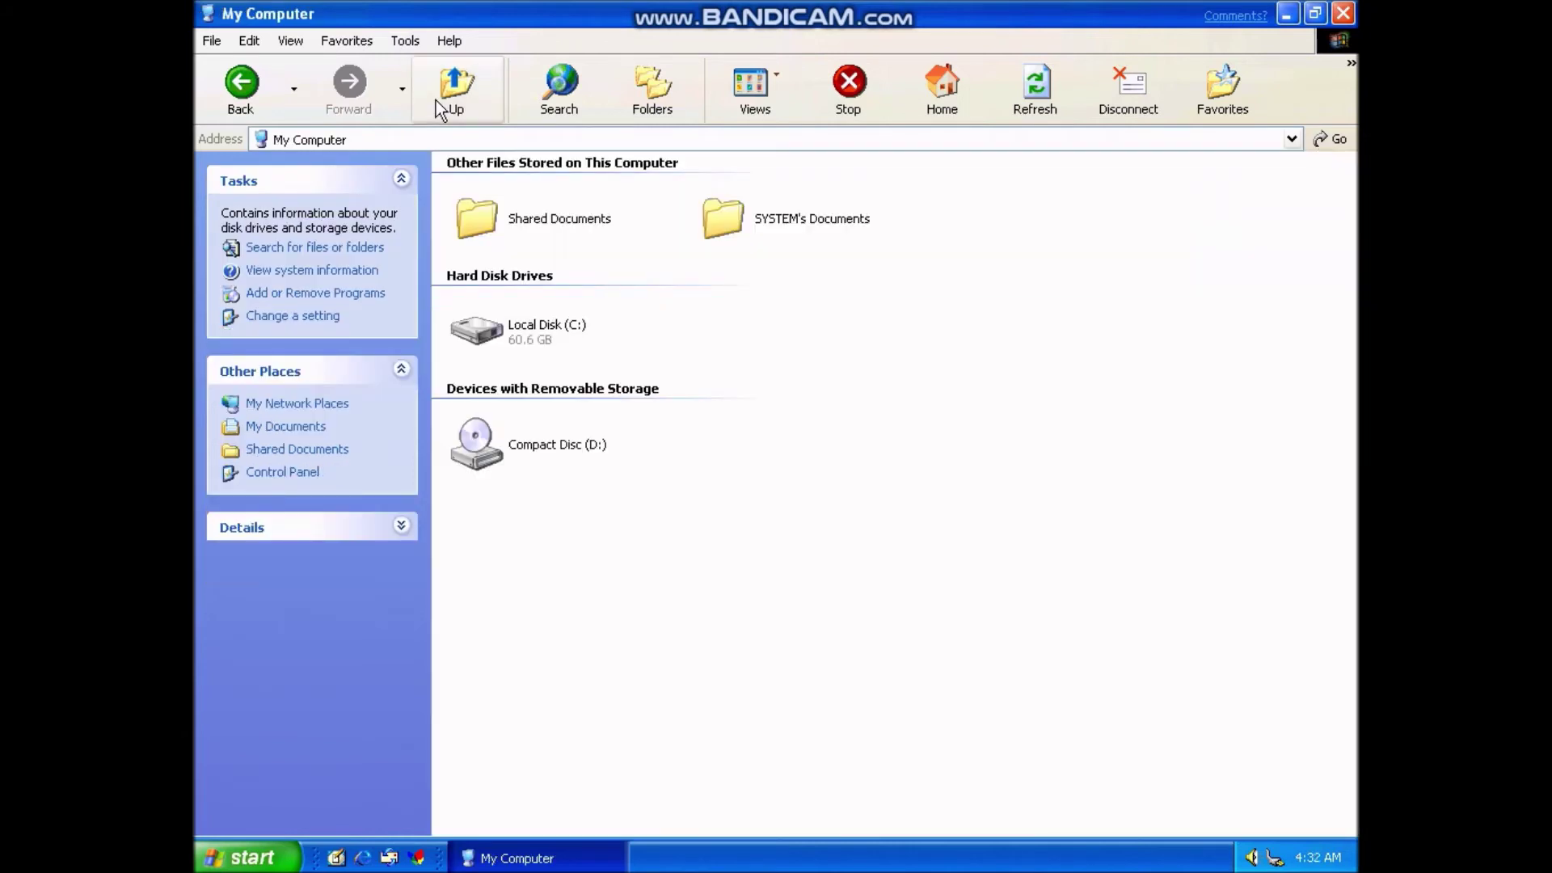
pyautogui.click(448, 42)
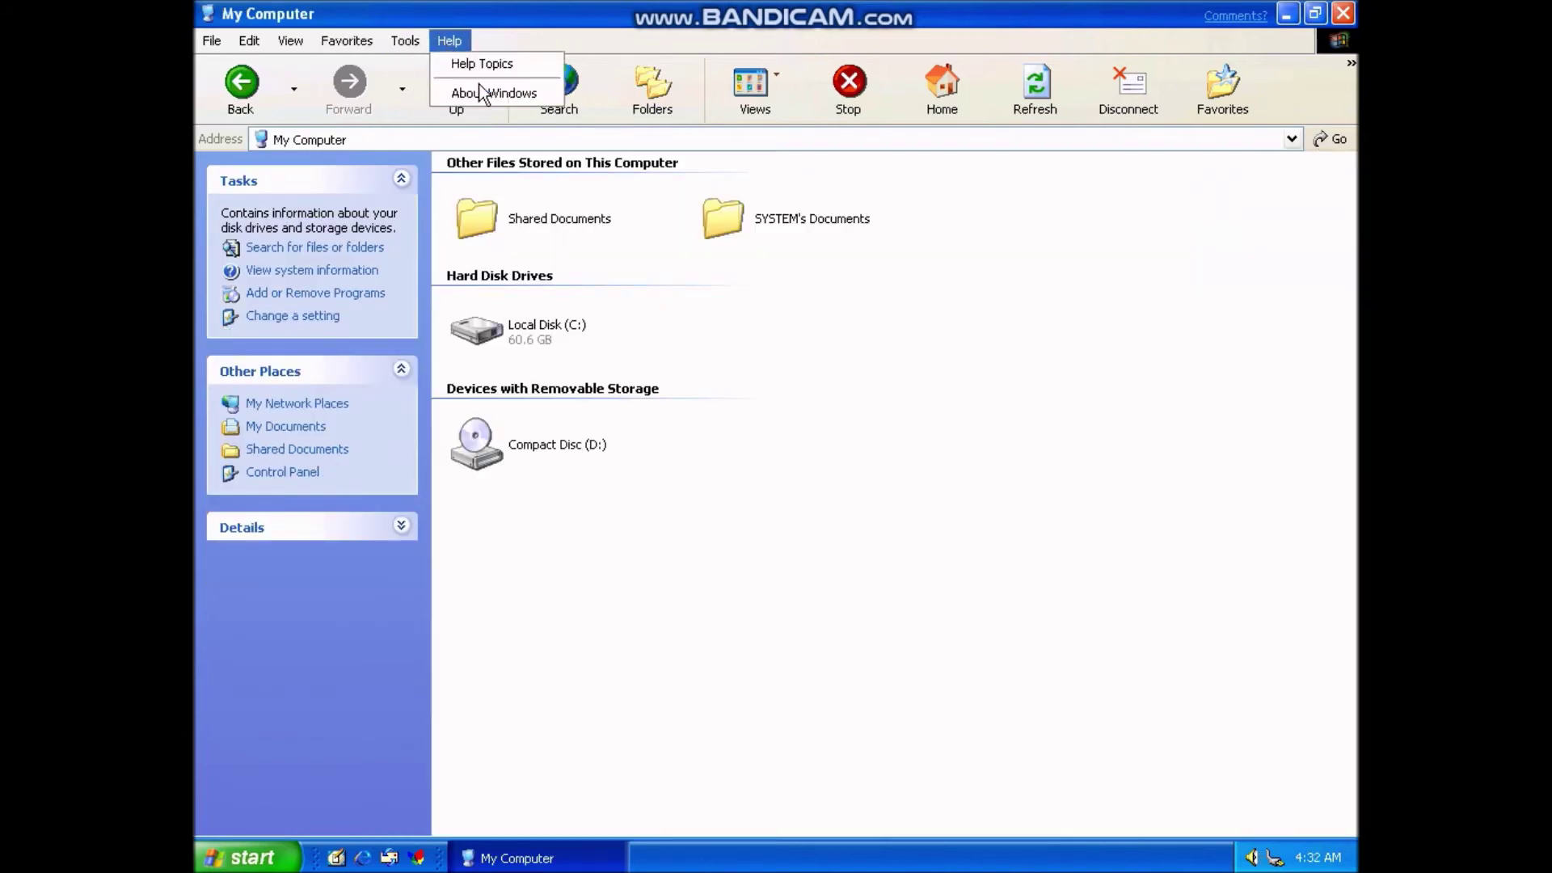
pyautogui.click(488, 94)
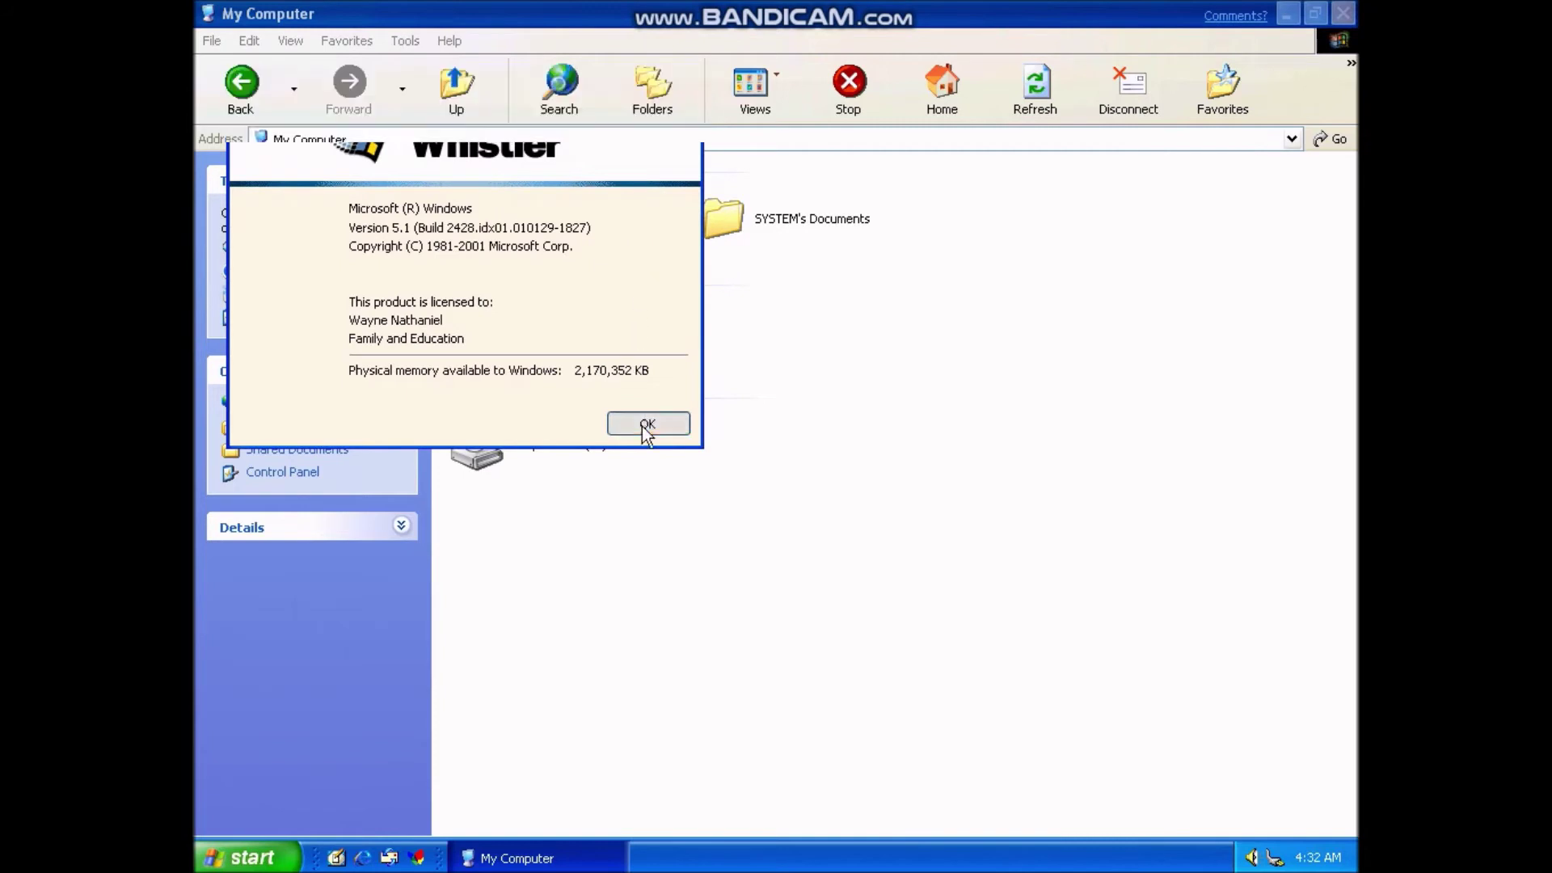
pyautogui.click(643, 424)
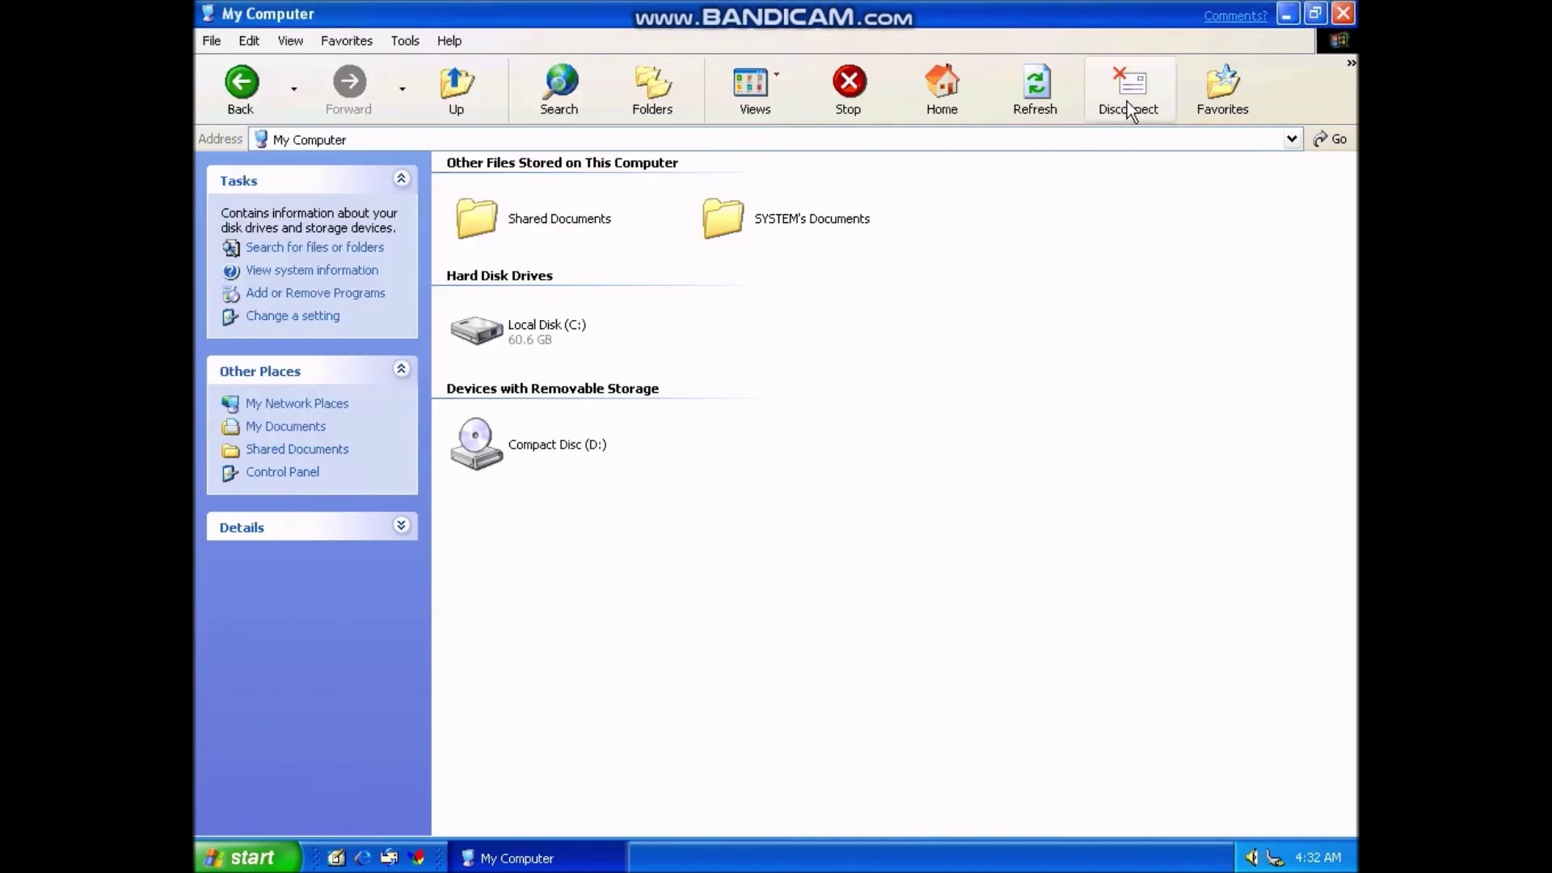
pyautogui.click(1162, 81)
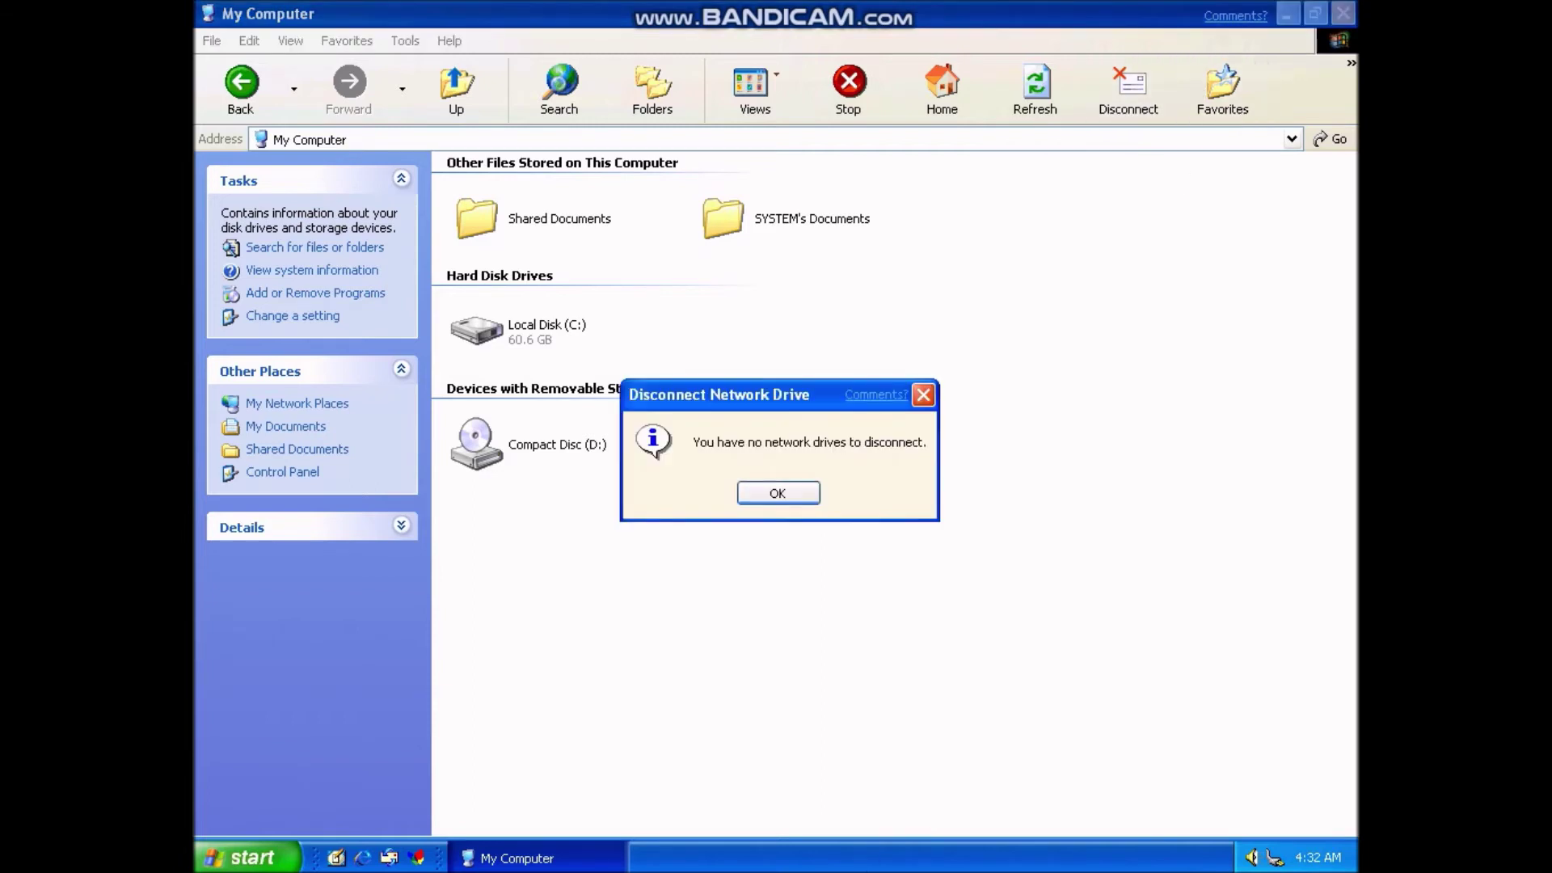
# - Repeatedly try Disconnect network drive, dismissing each 'no network drives' message with Enter
pyautogui.click(781, 493)
pyautogui.click(1166, 107)
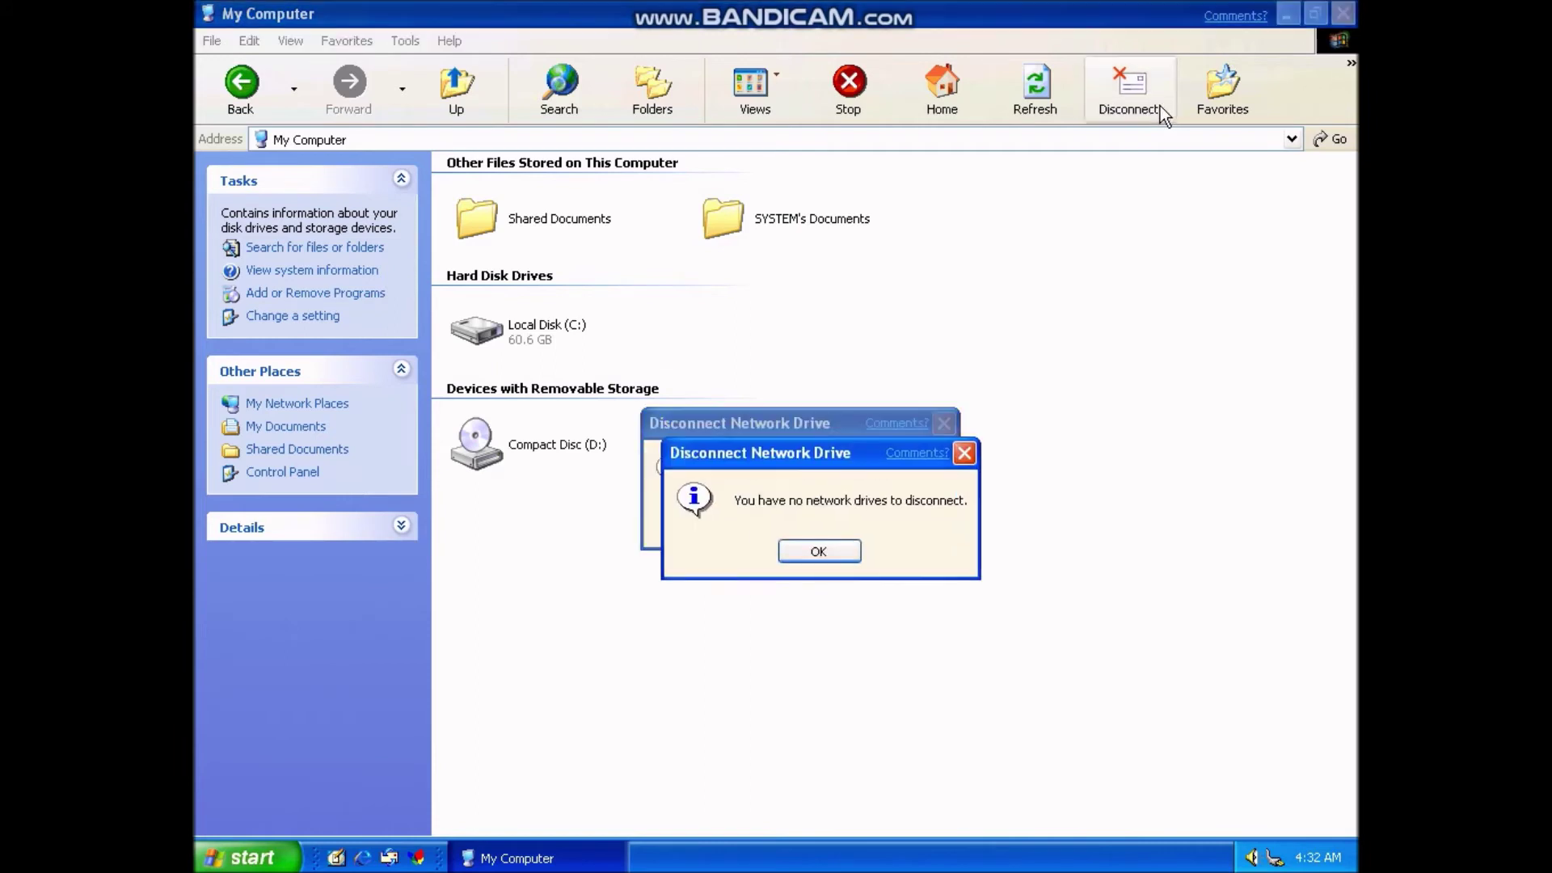
pyautogui.press('Return')
pyautogui.click(1160, 105)
pyautogui.press('Return')
pyautogui.click(1158, 105)
pyautogui.press('Return')
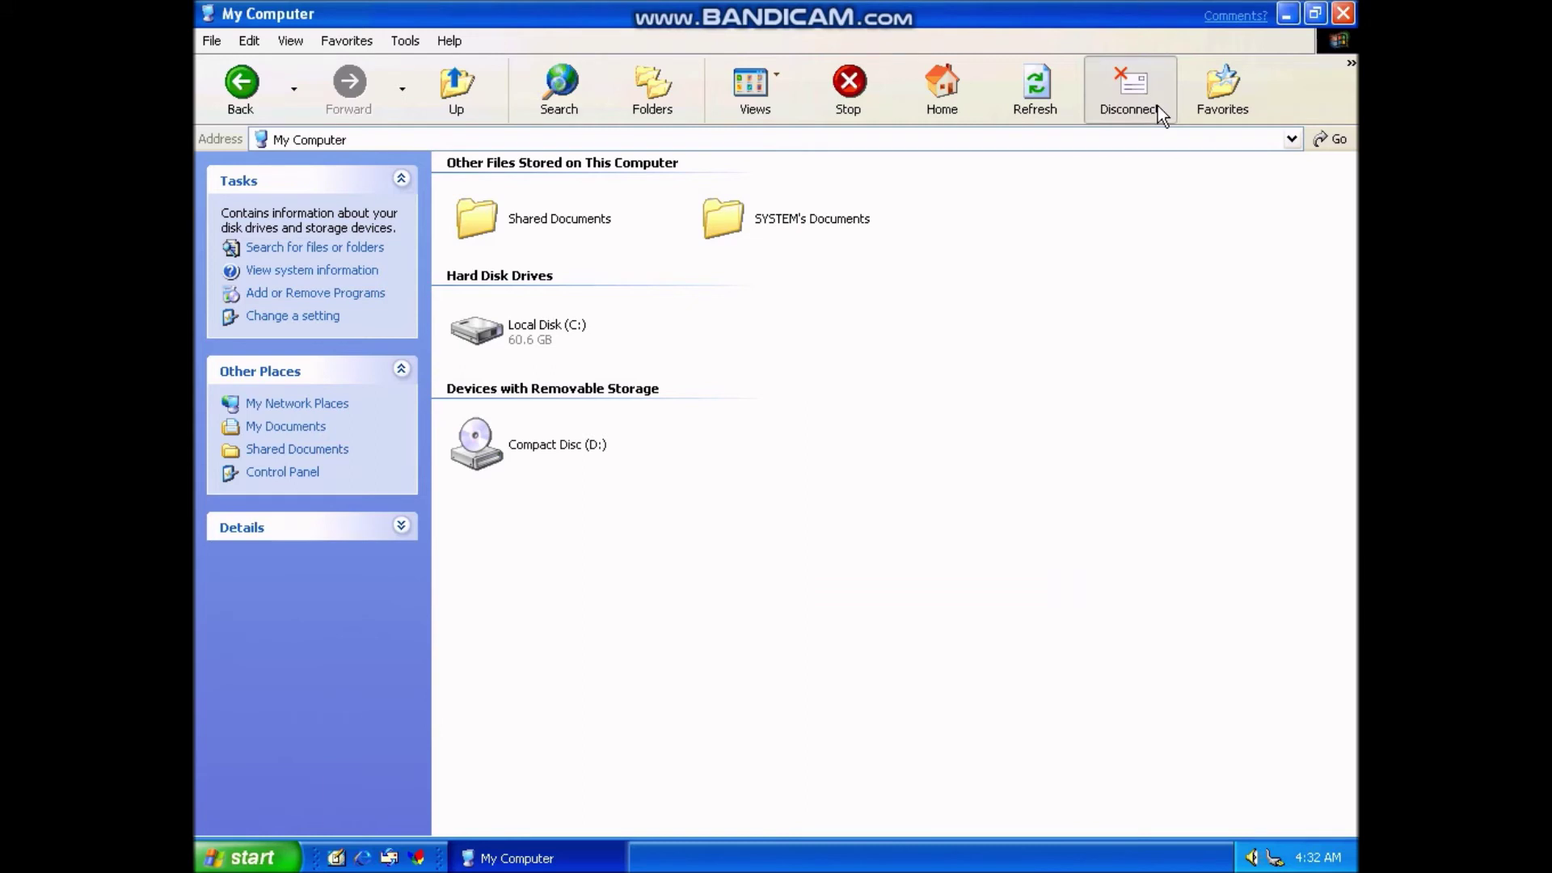
pyautogui.click(1158, 105)
pyautogui.press('Return')
pyautogui.click(1157, 105)
pyautogui.press('Return')
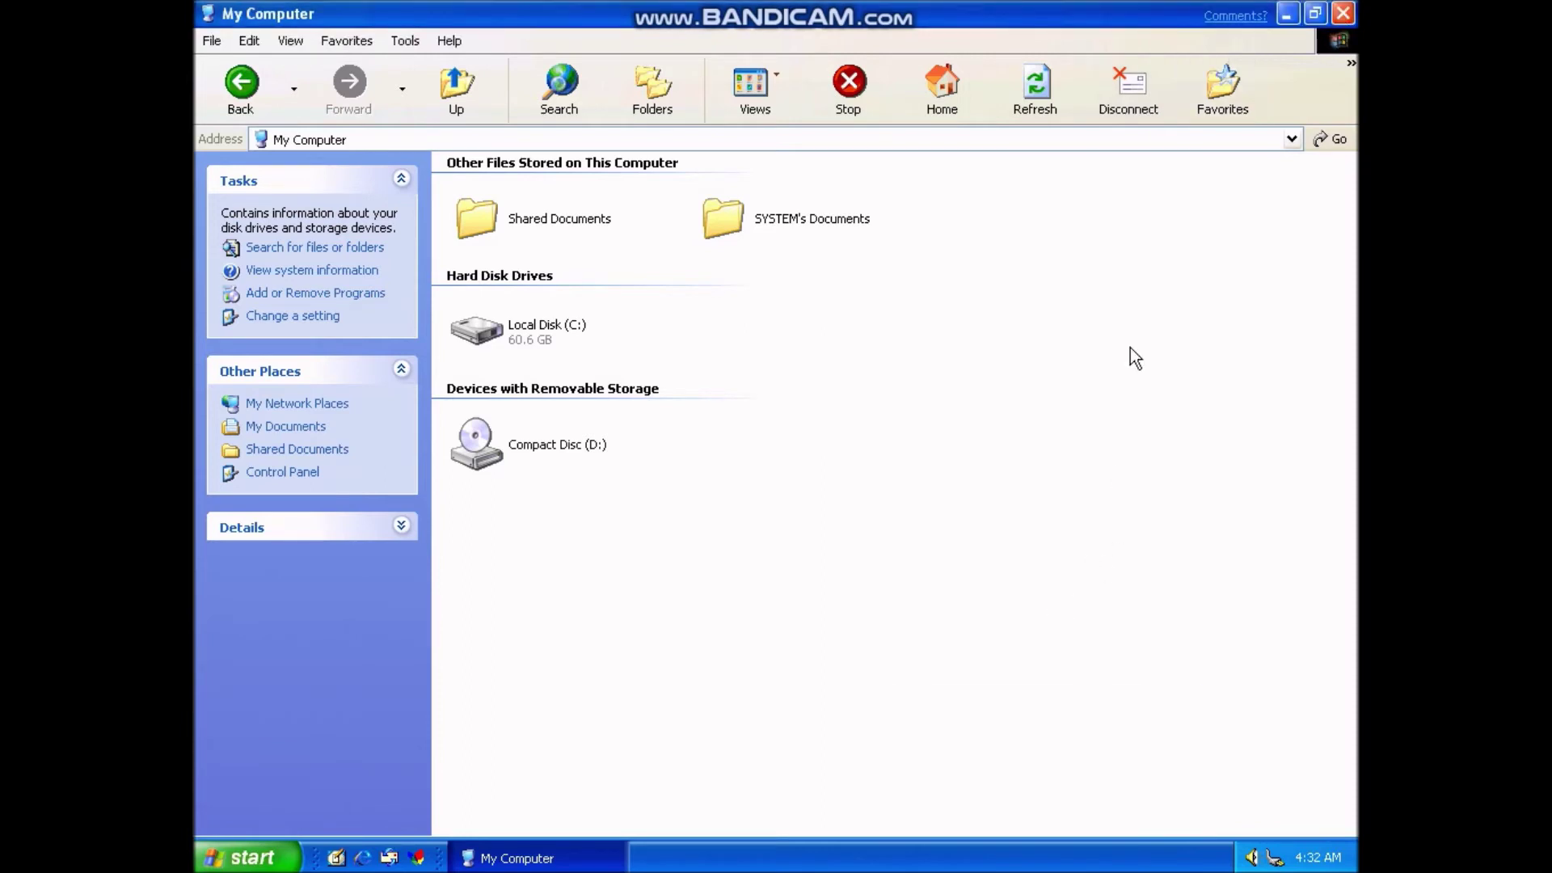
# - Close the My Computer window and bring up its taskbar window menu
pyautogui.click(1337, 15)
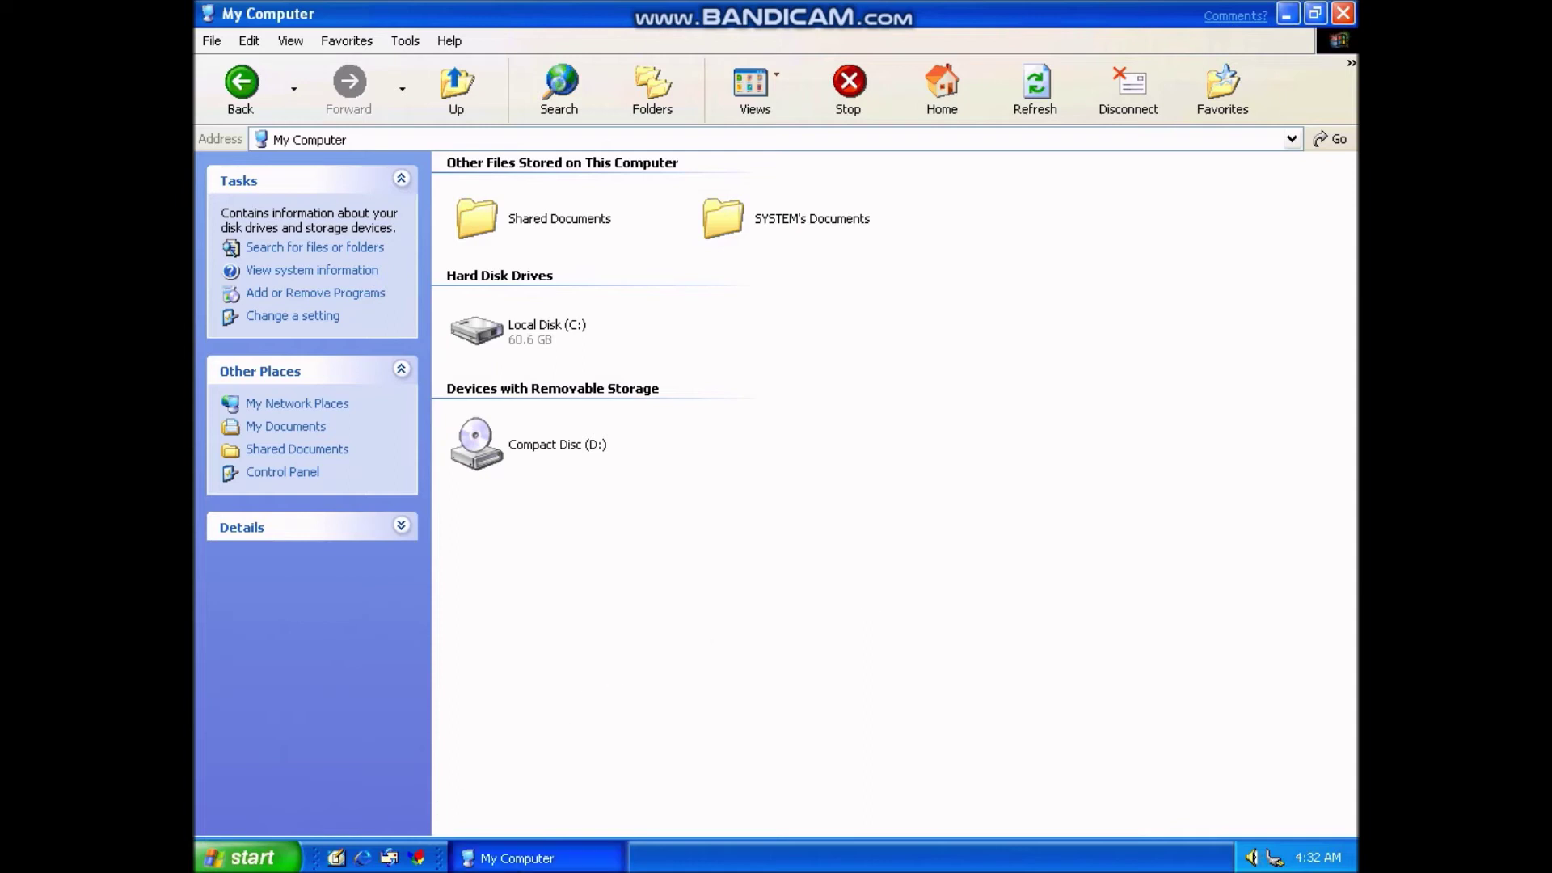
pyautogui.rightClick(512, 858)
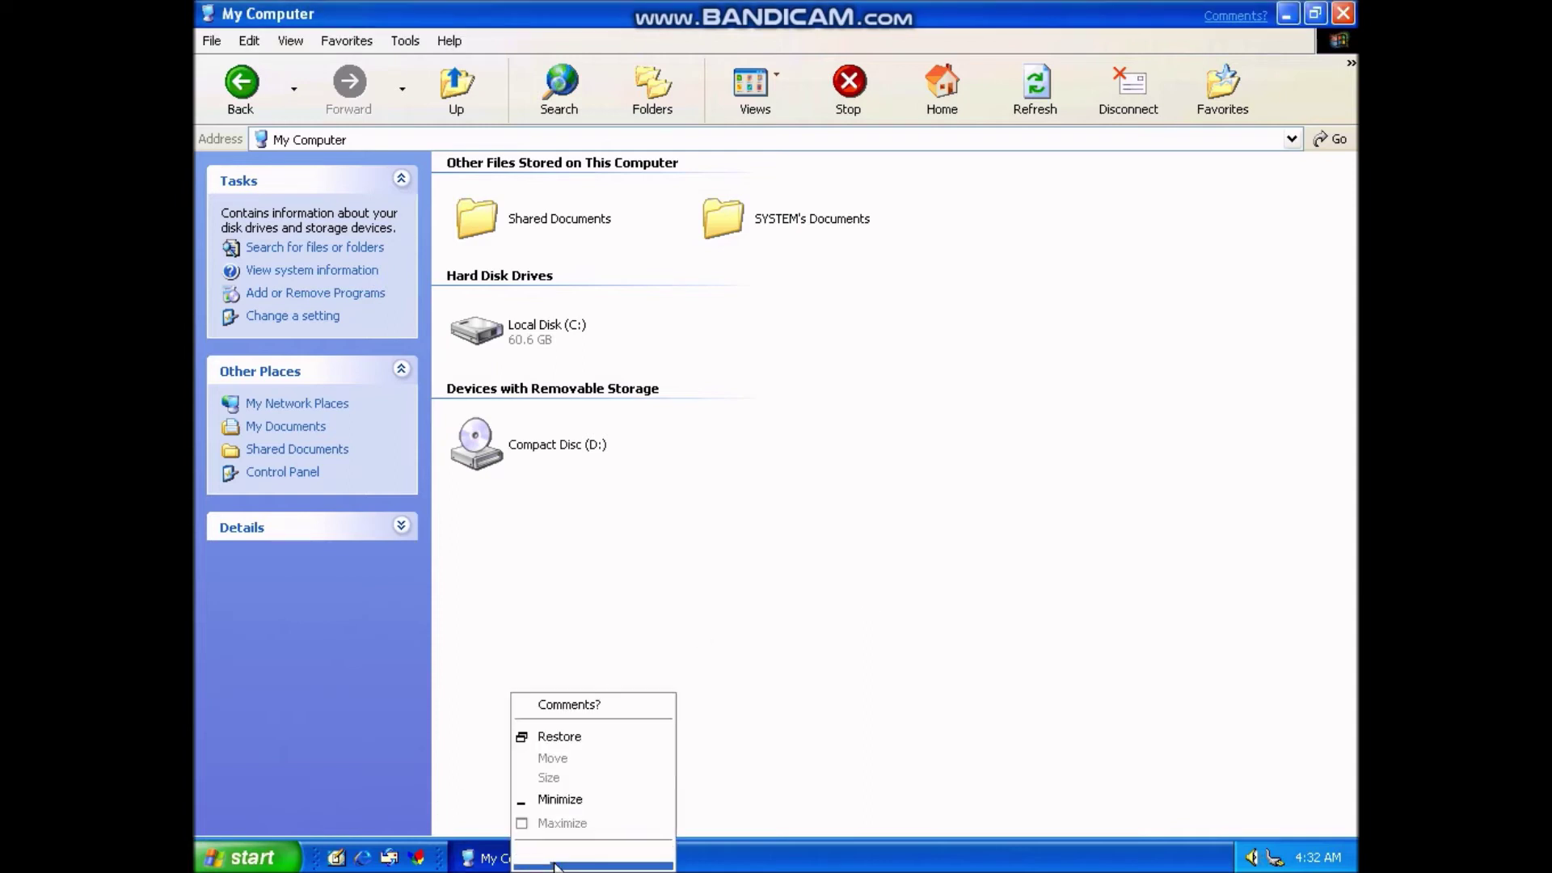
pyautogui.click(555, 866)
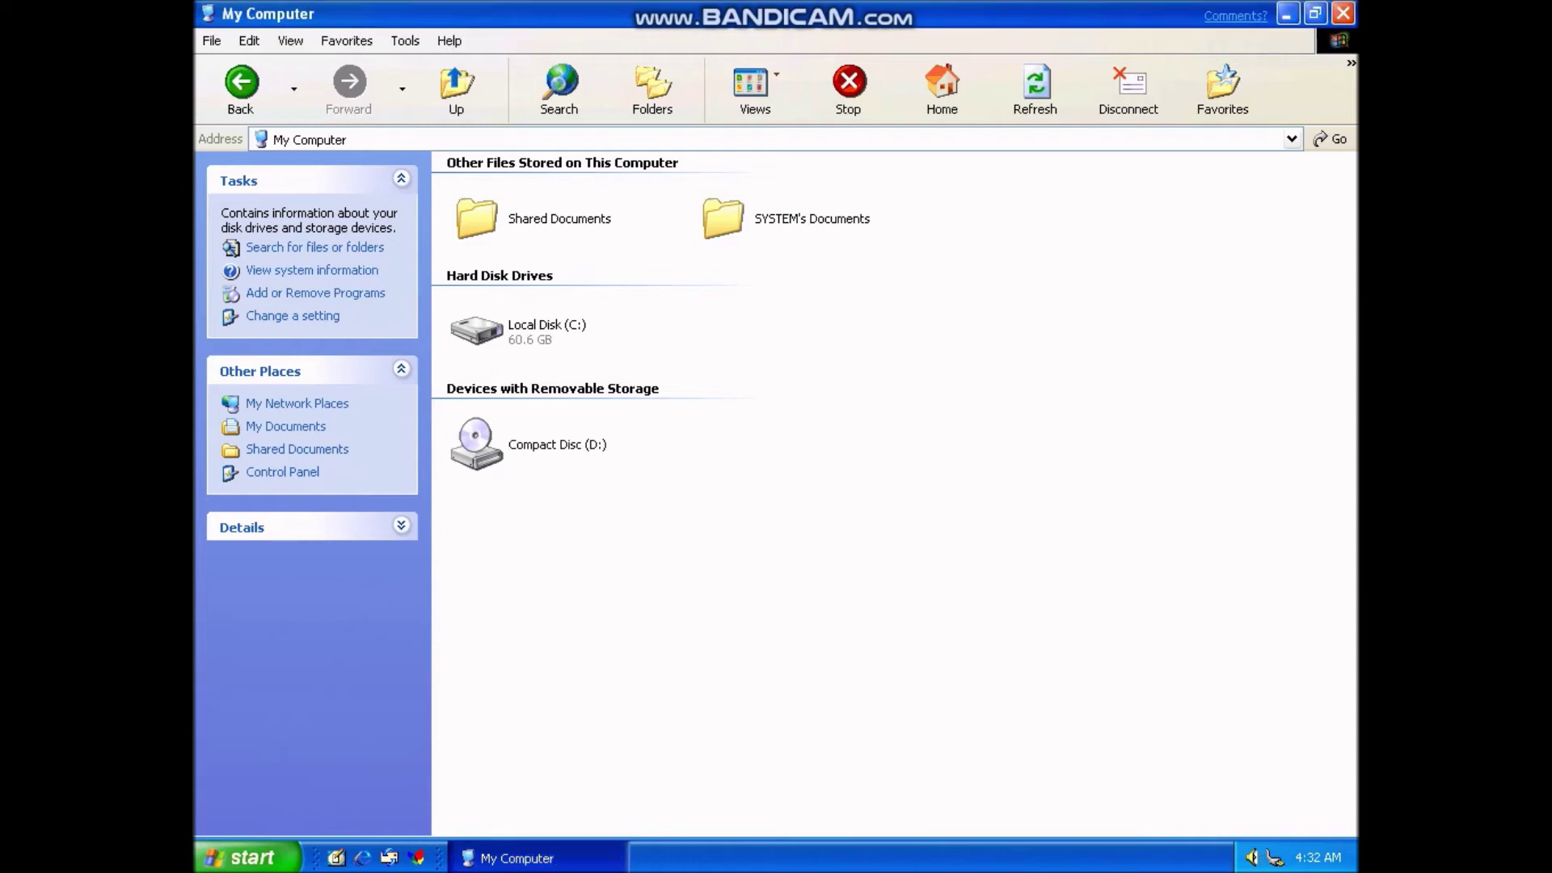
pyautogui.rightClick(595, 855)
# - Minimize My Computer and drag the stacked Disconnect Network Drive message boxes up and left
pyautogui.click(656, 772)
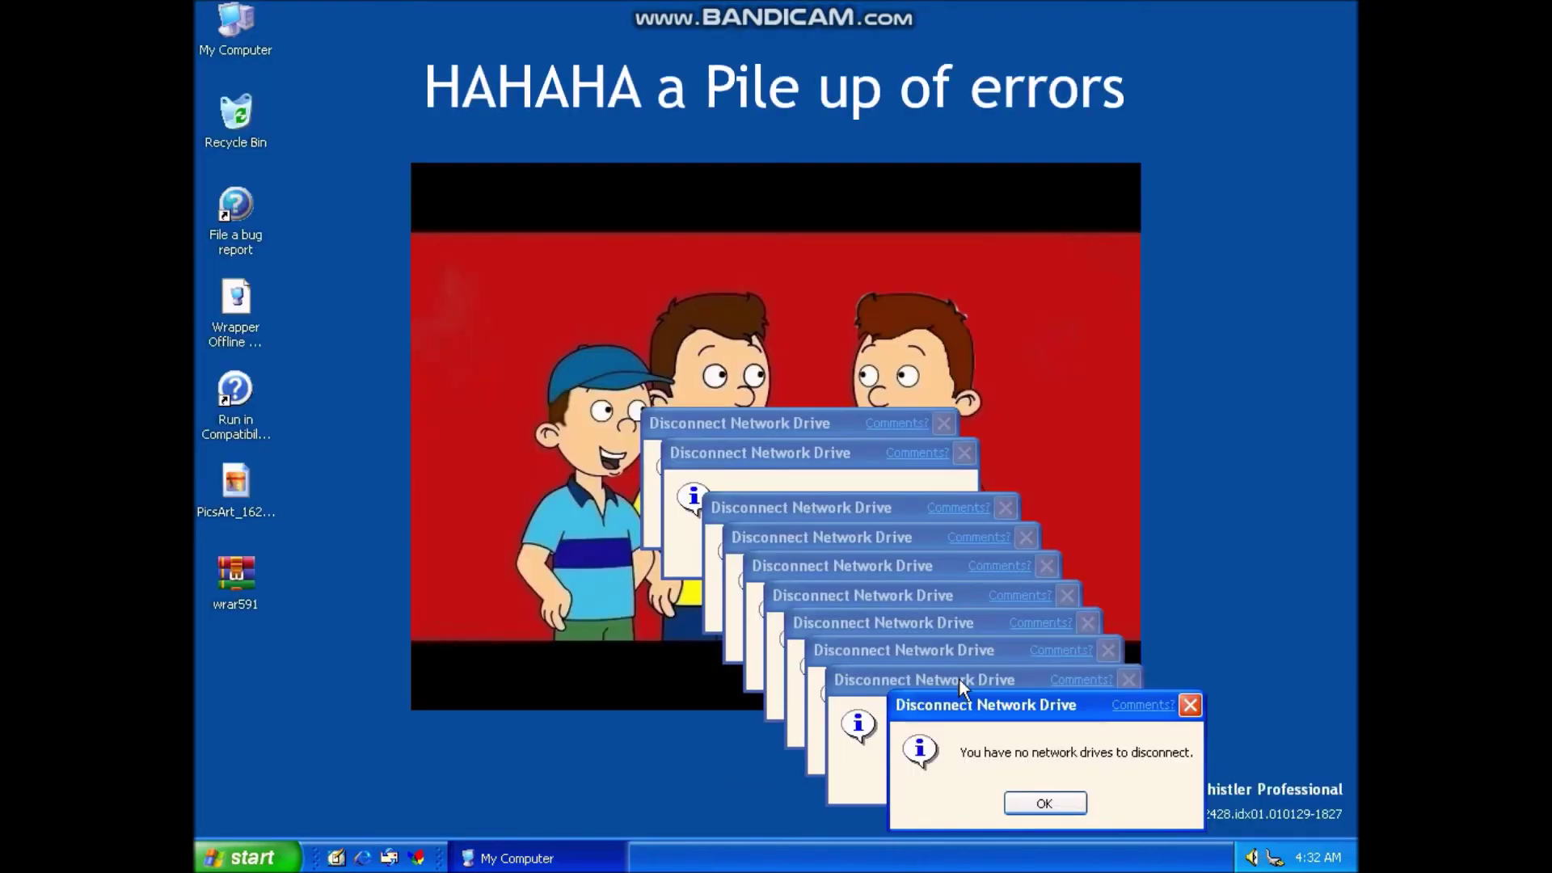
pyautogui.moveTo(1002, 700); pyautogui.dragTo(715, 338)
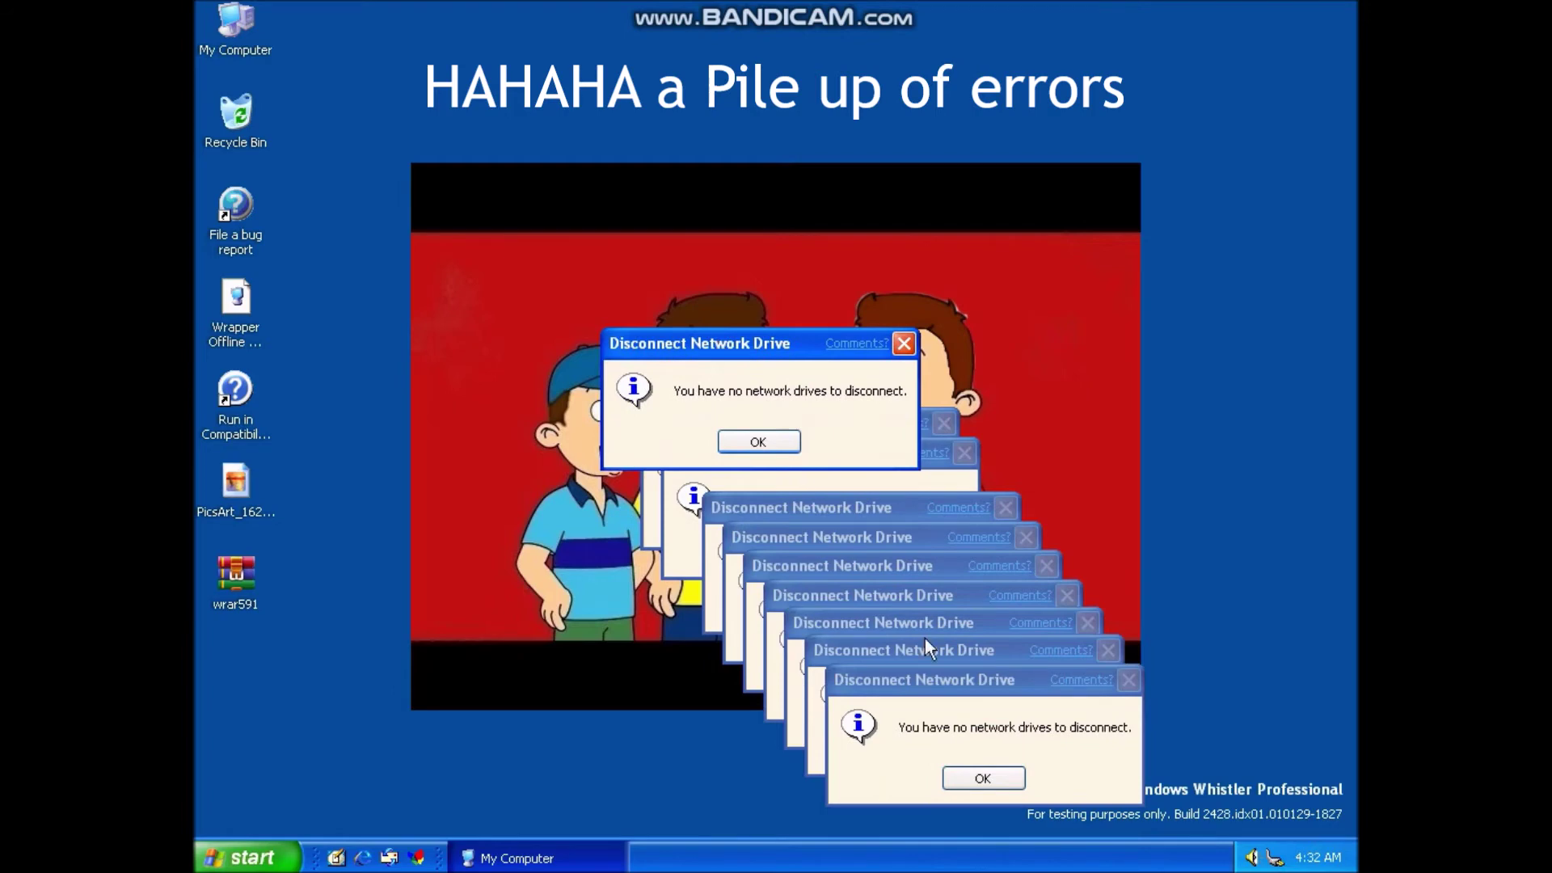
pyautogui.moveTo(957, 668); pyautogui.dragTo(814, 366)
pyautogui.moveTo(884, 642); pyautogui.dragTo(698, 412)
pyautogui.moveTo(667, 379); pyautogui.dragTo(642, 380)
pyautogui.click(689, 511)
pyautogui.moveTo(714, 424)
pyautogui.mouseDown()
pyautogui.moveTo(671, 414)
pyautogui.moveTo(691, 412)
pyautogui.mouseUp()
pyautogui.moveTo(857, 622); pyautogui.dragTo(676, 454)
# - Dismiss every stacked 'no network drives to disconnect' message box with OK or Enter
pyautogui.click(772, 554)
pyautogui.click(761, 475)
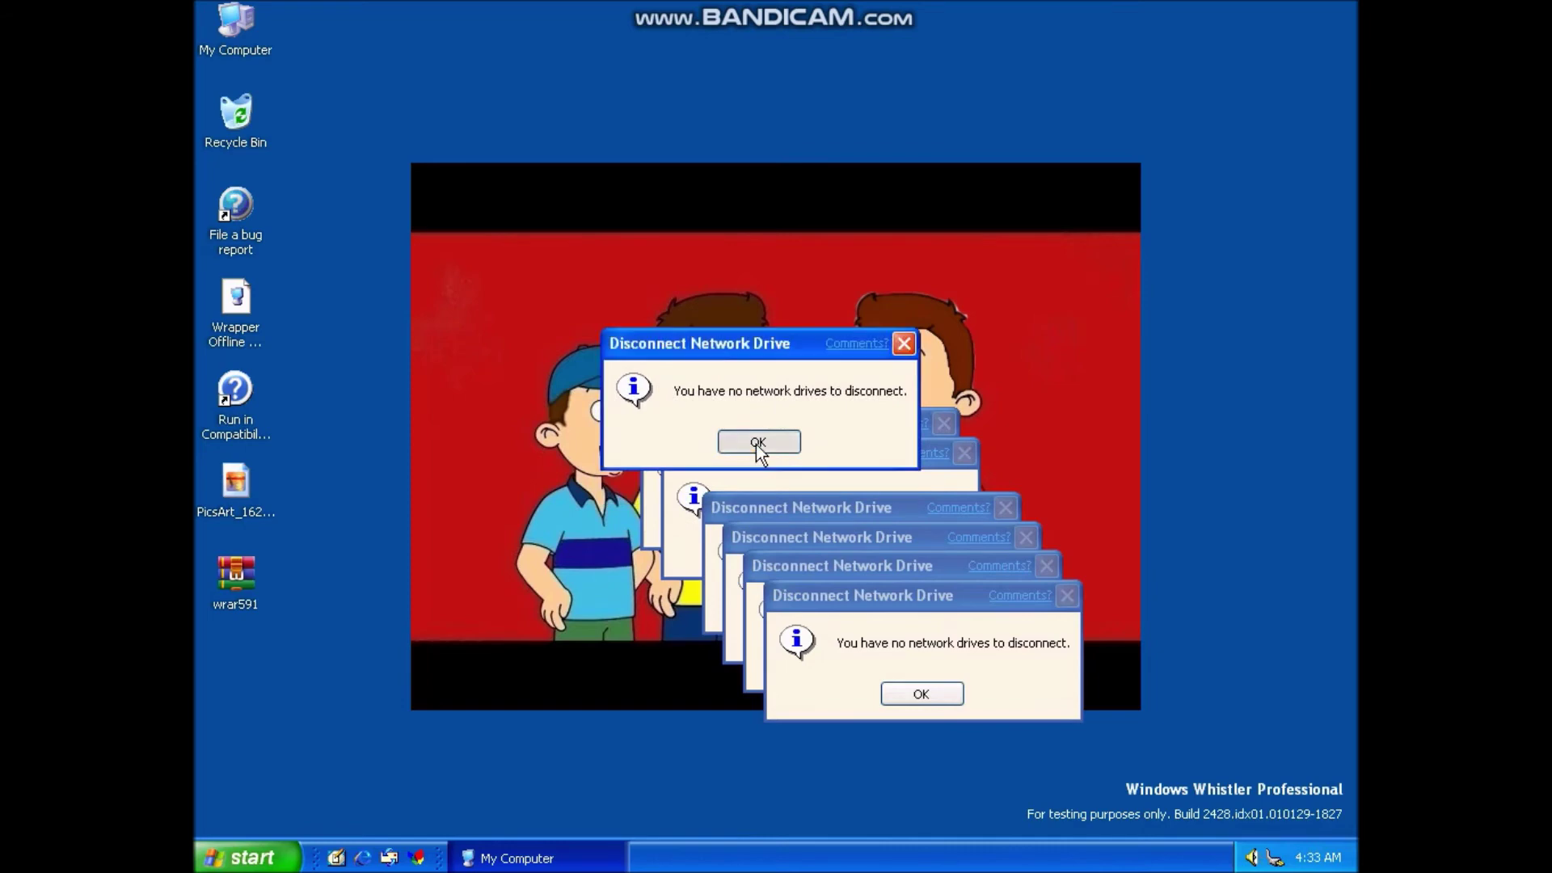
pyautogui.click(756, 442)
pyautogui.press('Return')
pyautogui.press('Return')
pyautogui.press('Return')
pyautogui.press('Return')
pyautogui.press('Return')
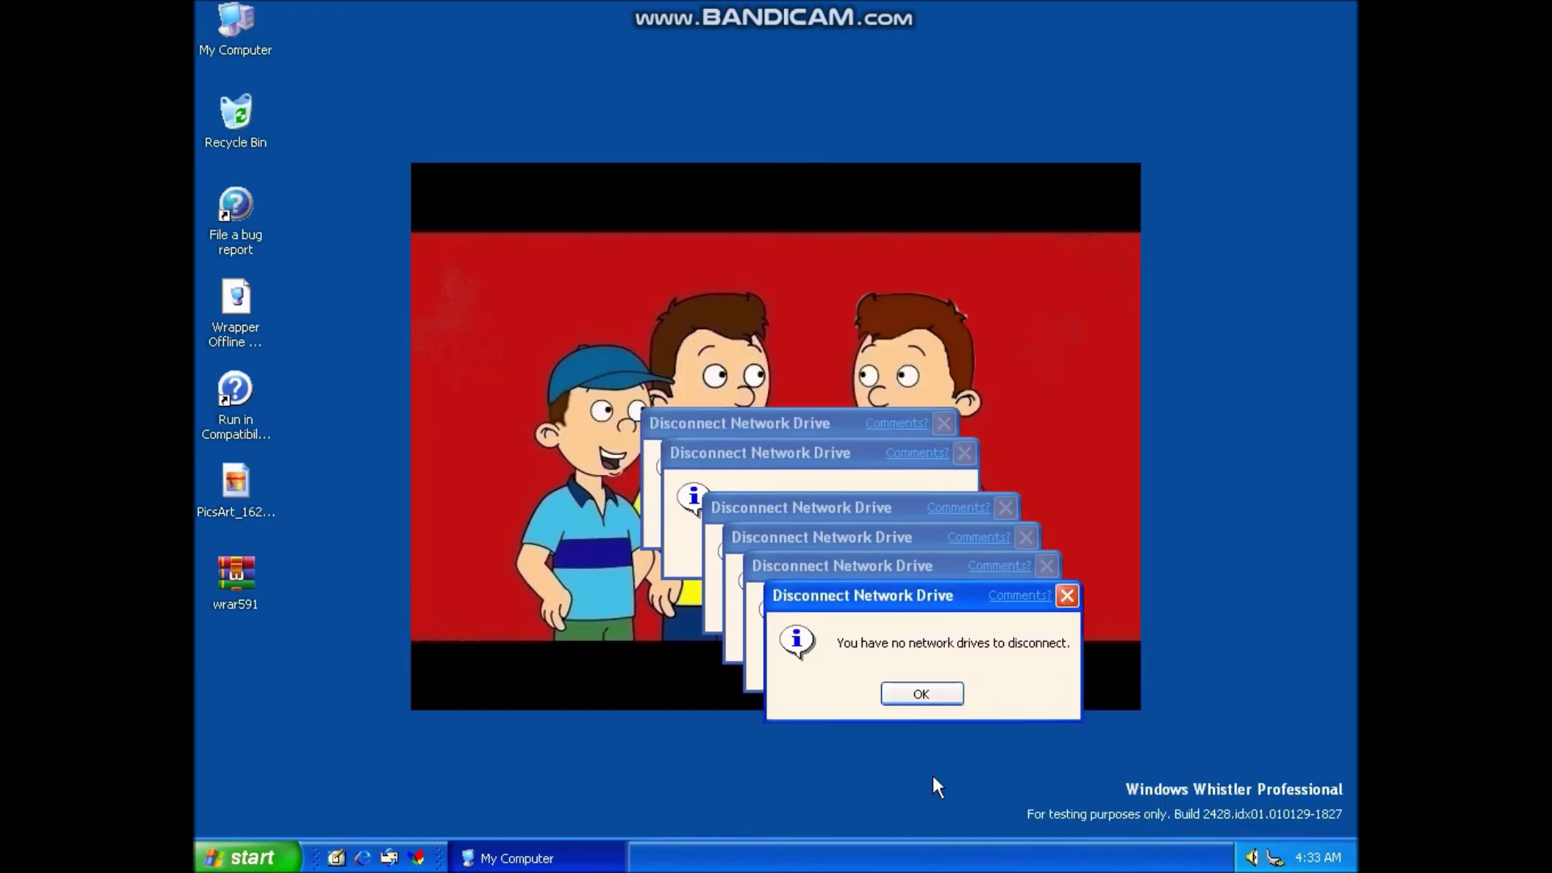
pyautogui.press('Return')
pyautogui.press('Return')
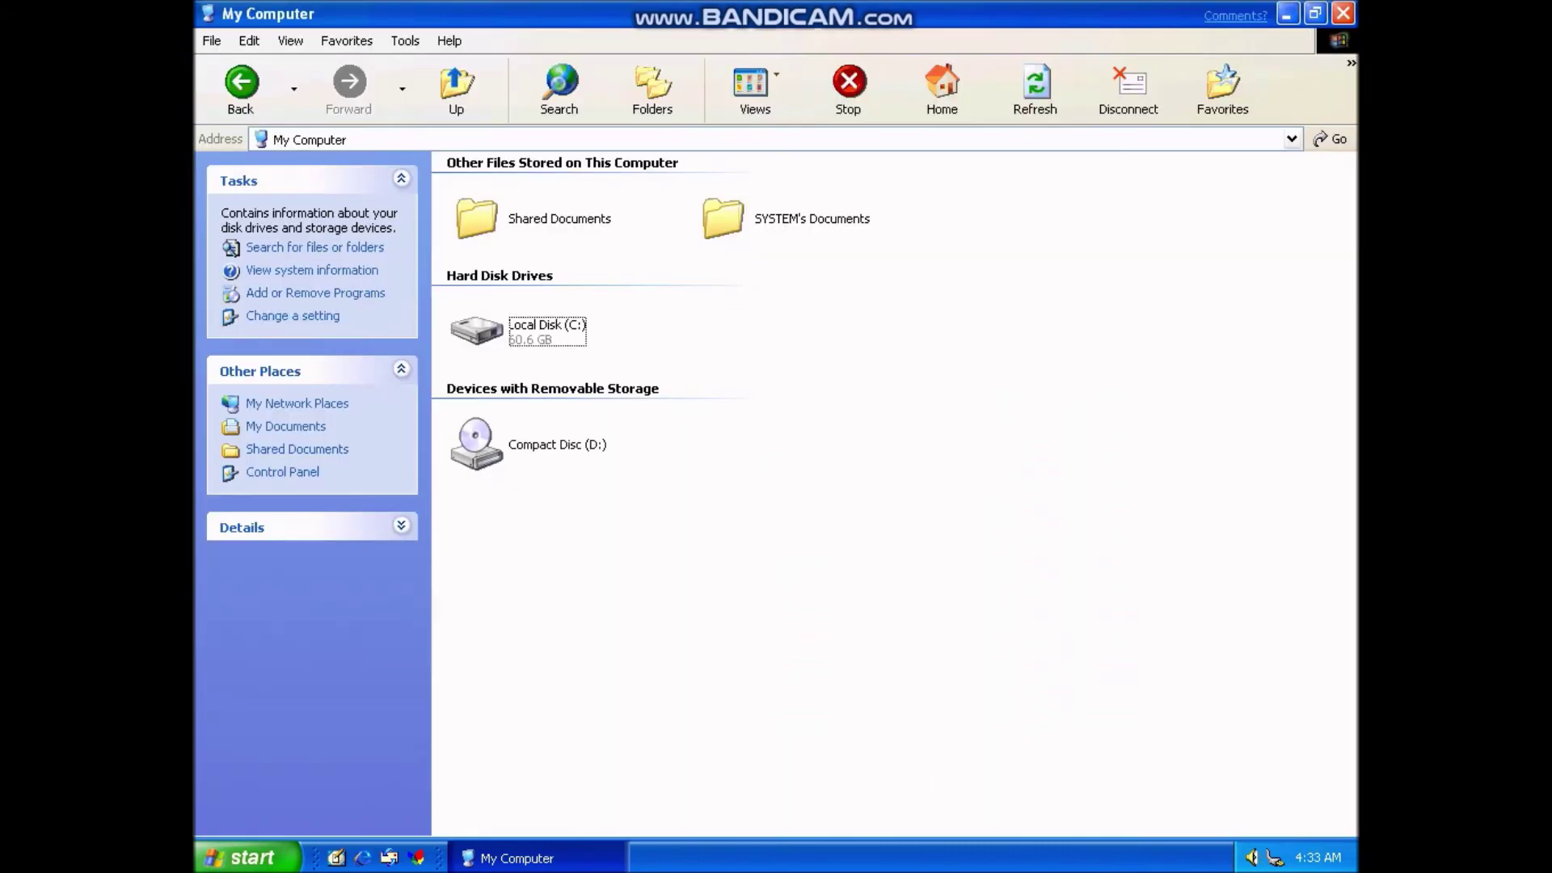
# - Retry Disconnect, minimize My Computer, and dismiss the three 'no network drives' messages
pyautogui.click(1118, 98)
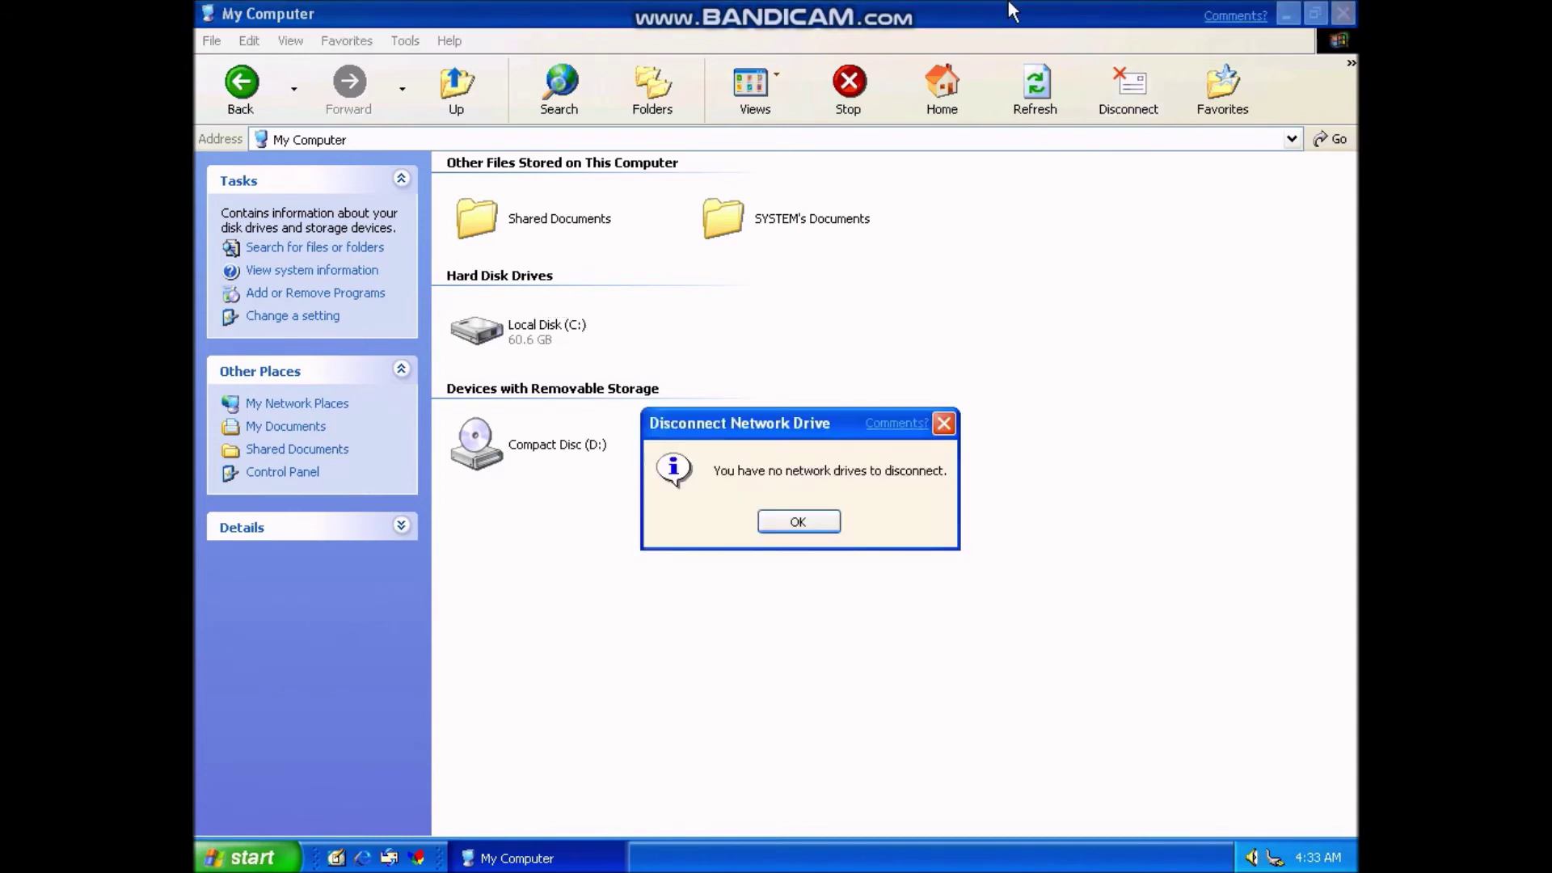
pyautogui.press('Return')
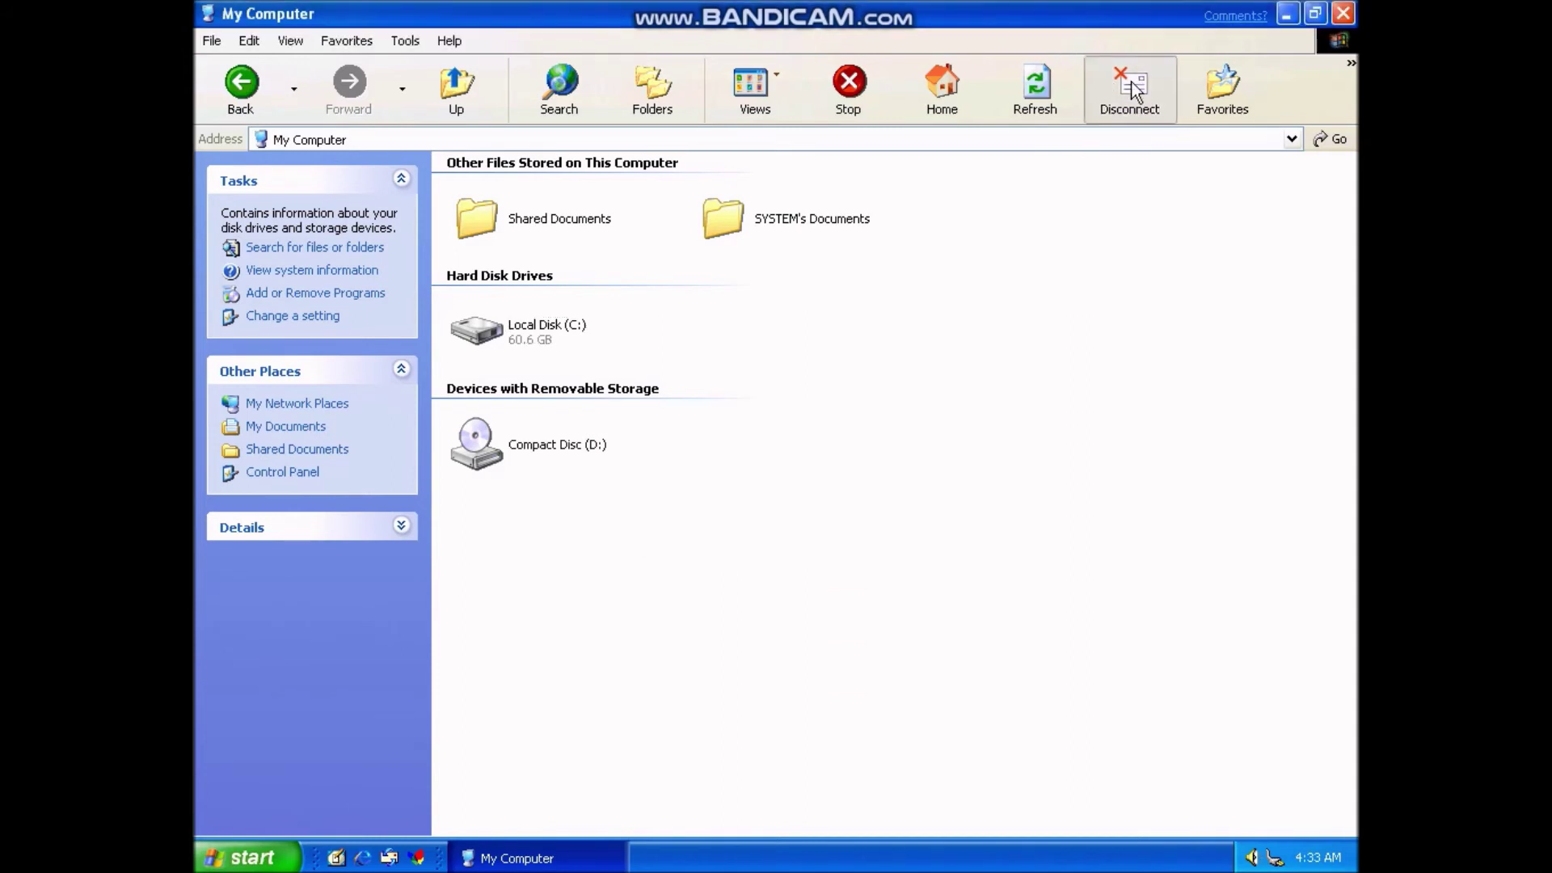
pyautogui.click(1134, 90)
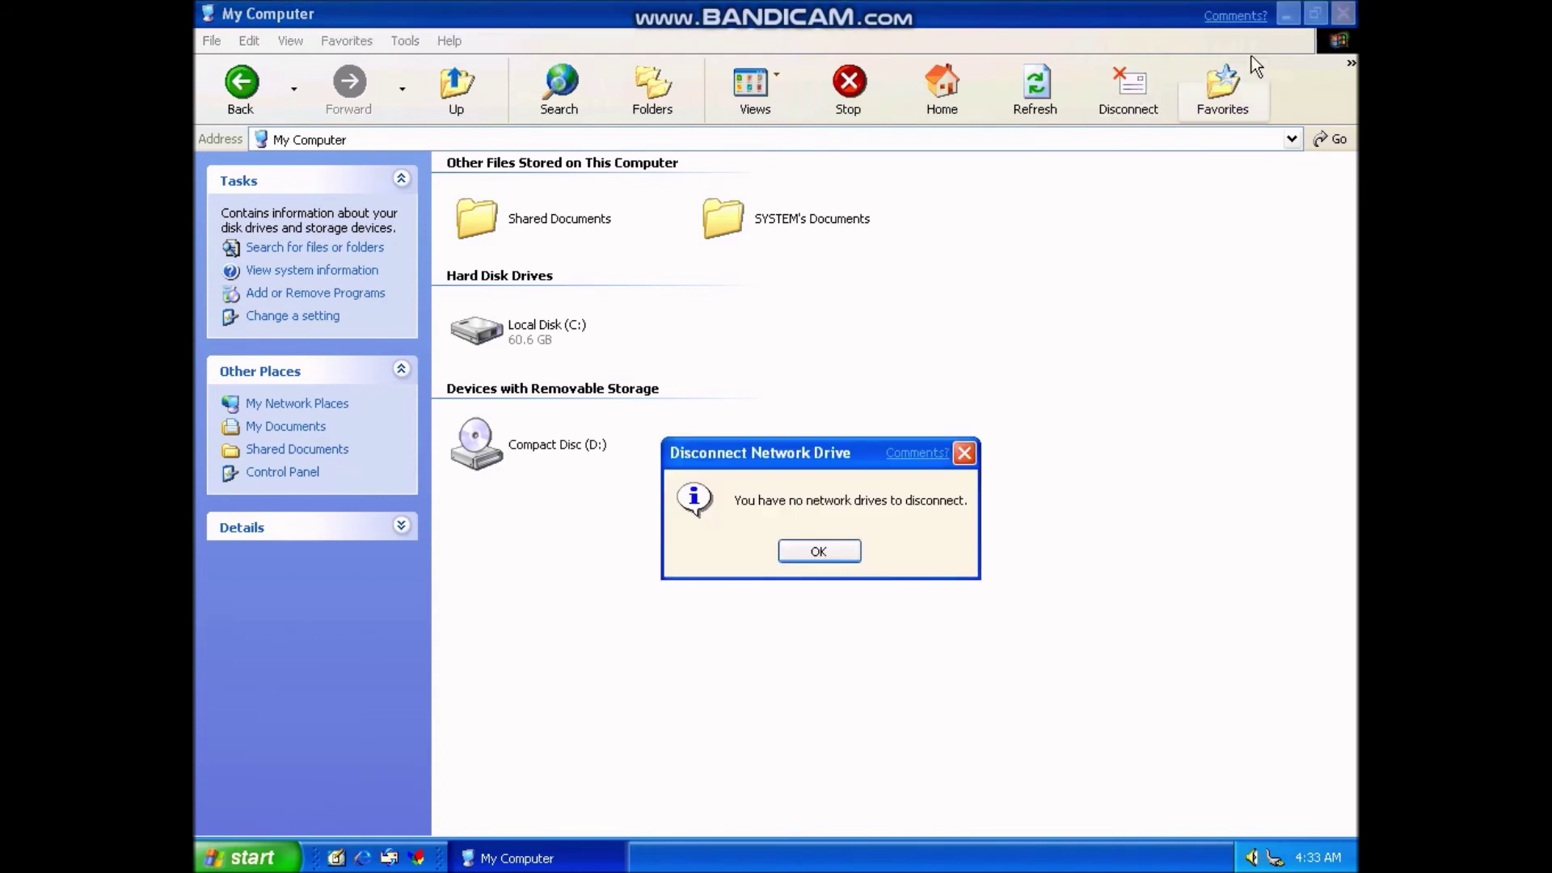
pyautogui.click(1288, 14)
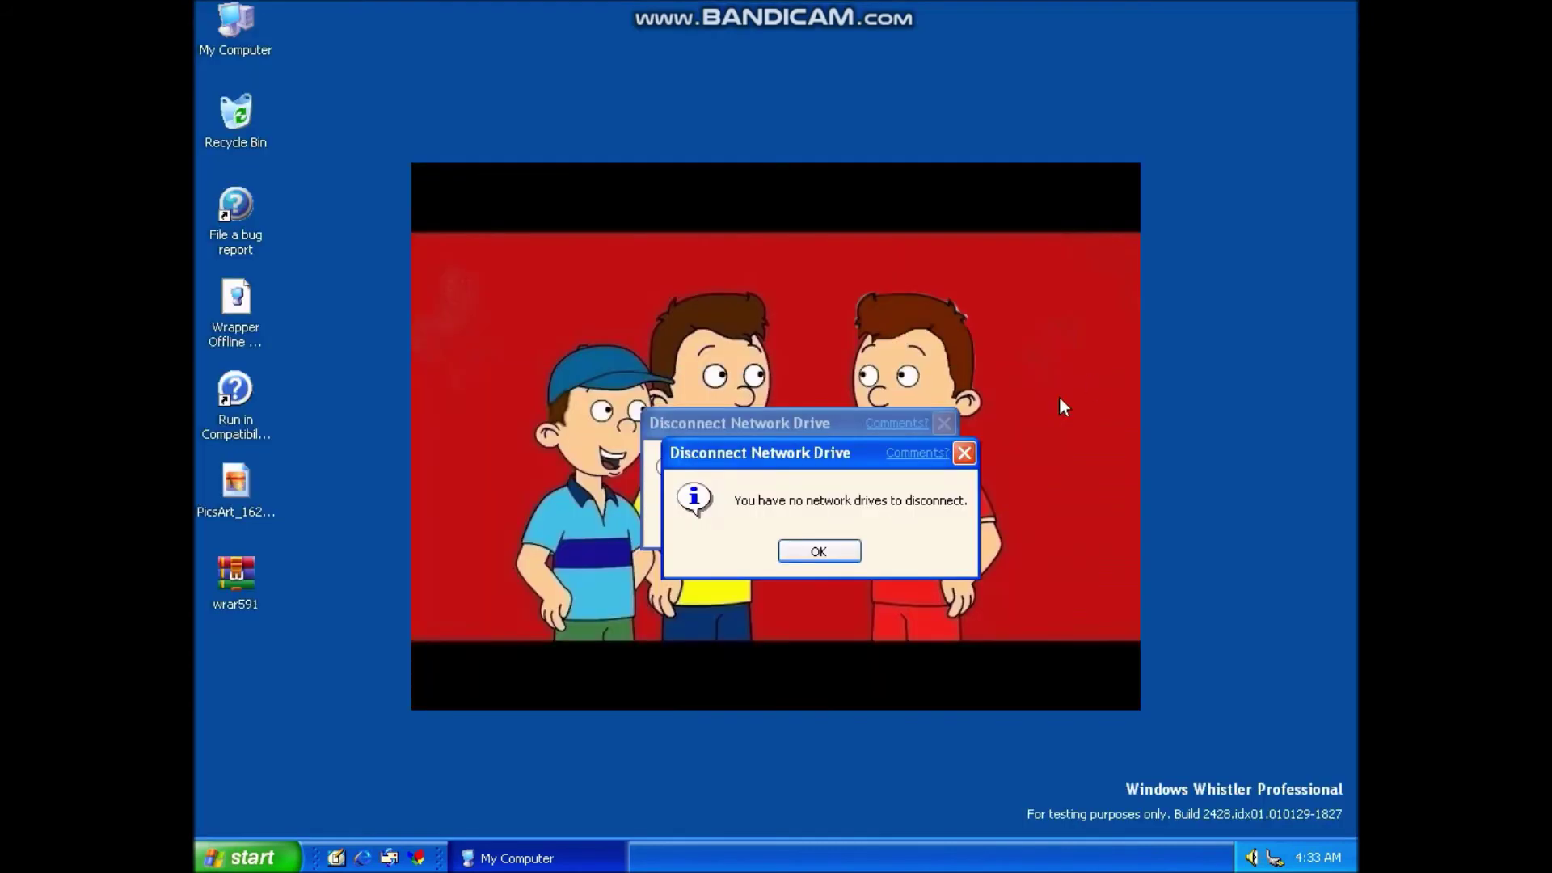
pyautogui.click(824, 551)
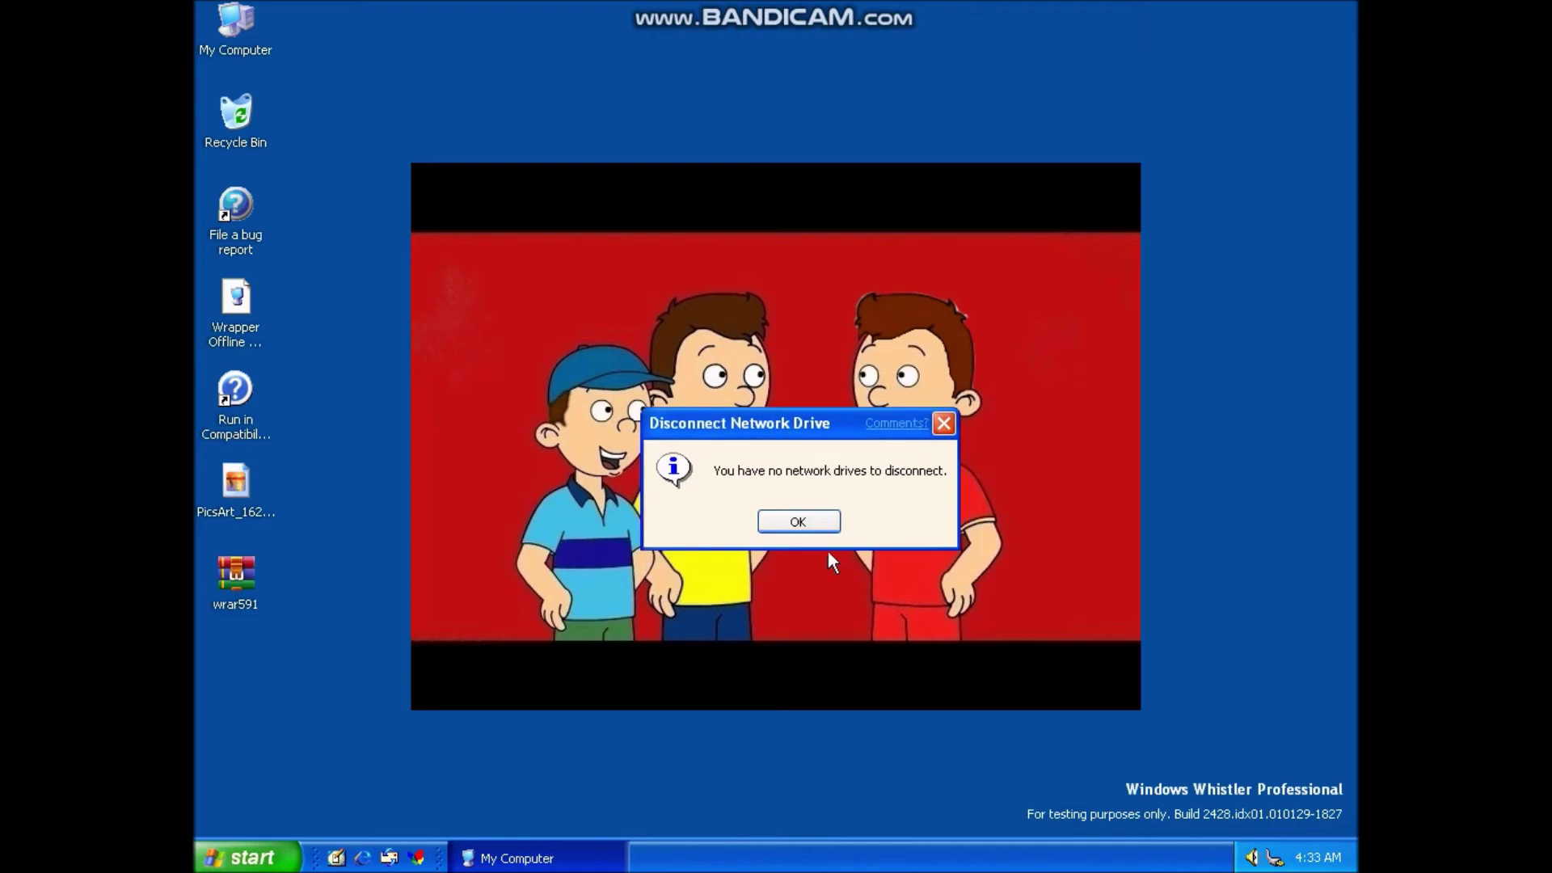
pyautogui.click(802, 517)
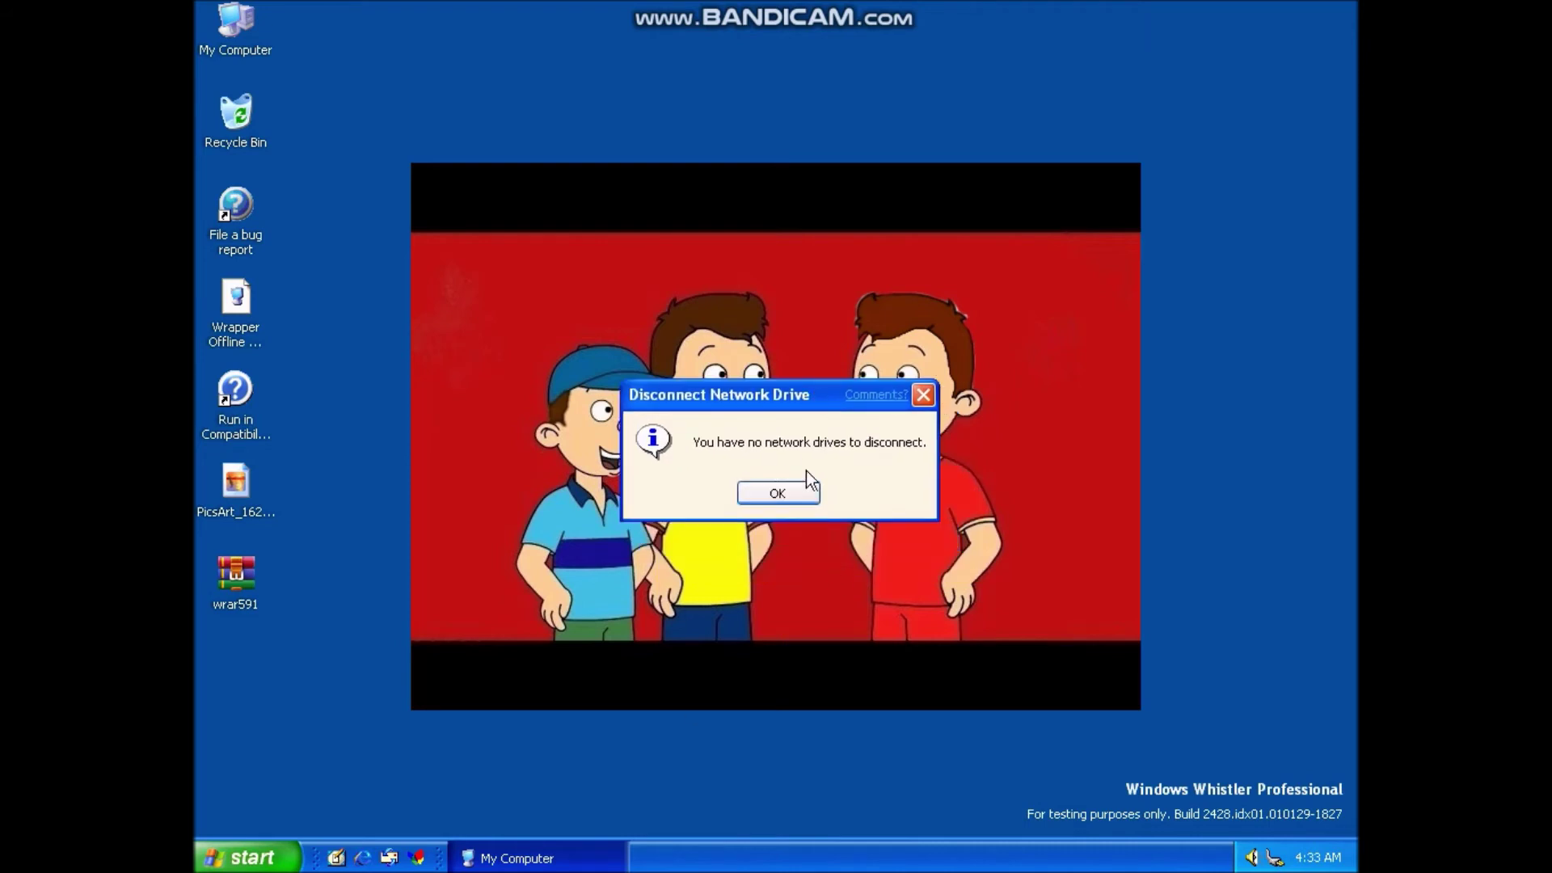
pyautogui.click(747, 492)
# - Close My Computer from its taskbar button menu and open the Start menu
pyautogui.rightClick(606, 855)
pyautogui.click(606, 844)
pyautogui.click(246, 857)
# - Launch Paint, scribble a pencil line, close without saving, and move the taskbar to the top
pyautogui.click(324, 588)
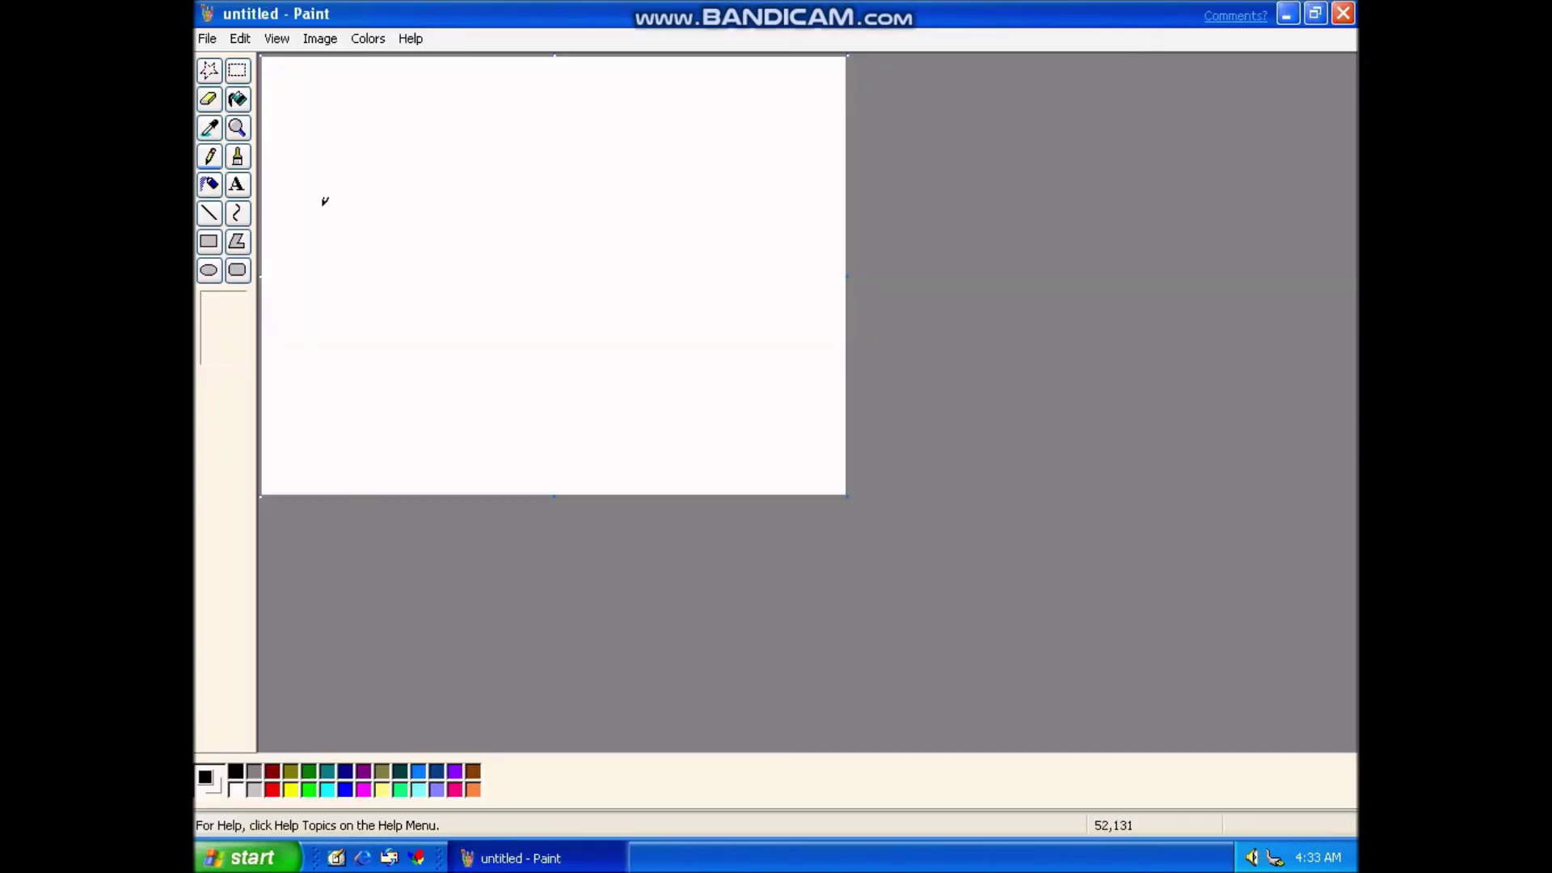
pyautogui.moveTo(360, 149)
pyautogui.mouseDown()
pyautogui.moveTo(438, 255)
pyautogui.moveTo(461, 206)
pyautogui.moveTo(469, 255)
pyautogui.moveTo(537, 230)
pyautogui.moveTo(624, 244)
pyautogui.mouseUp()
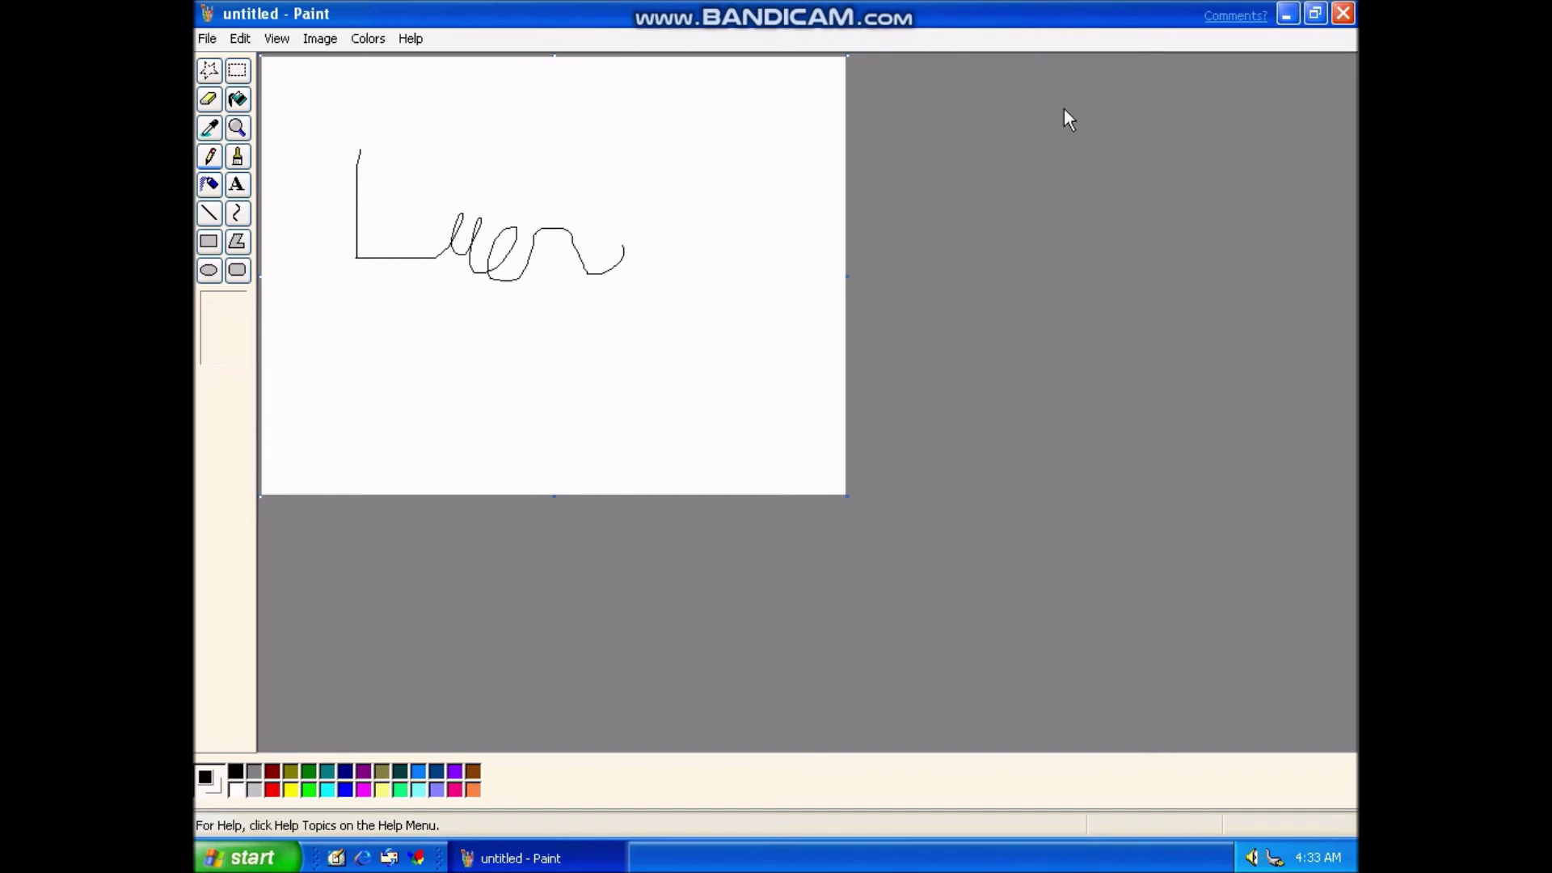
pyautogui.click(1343, 19)
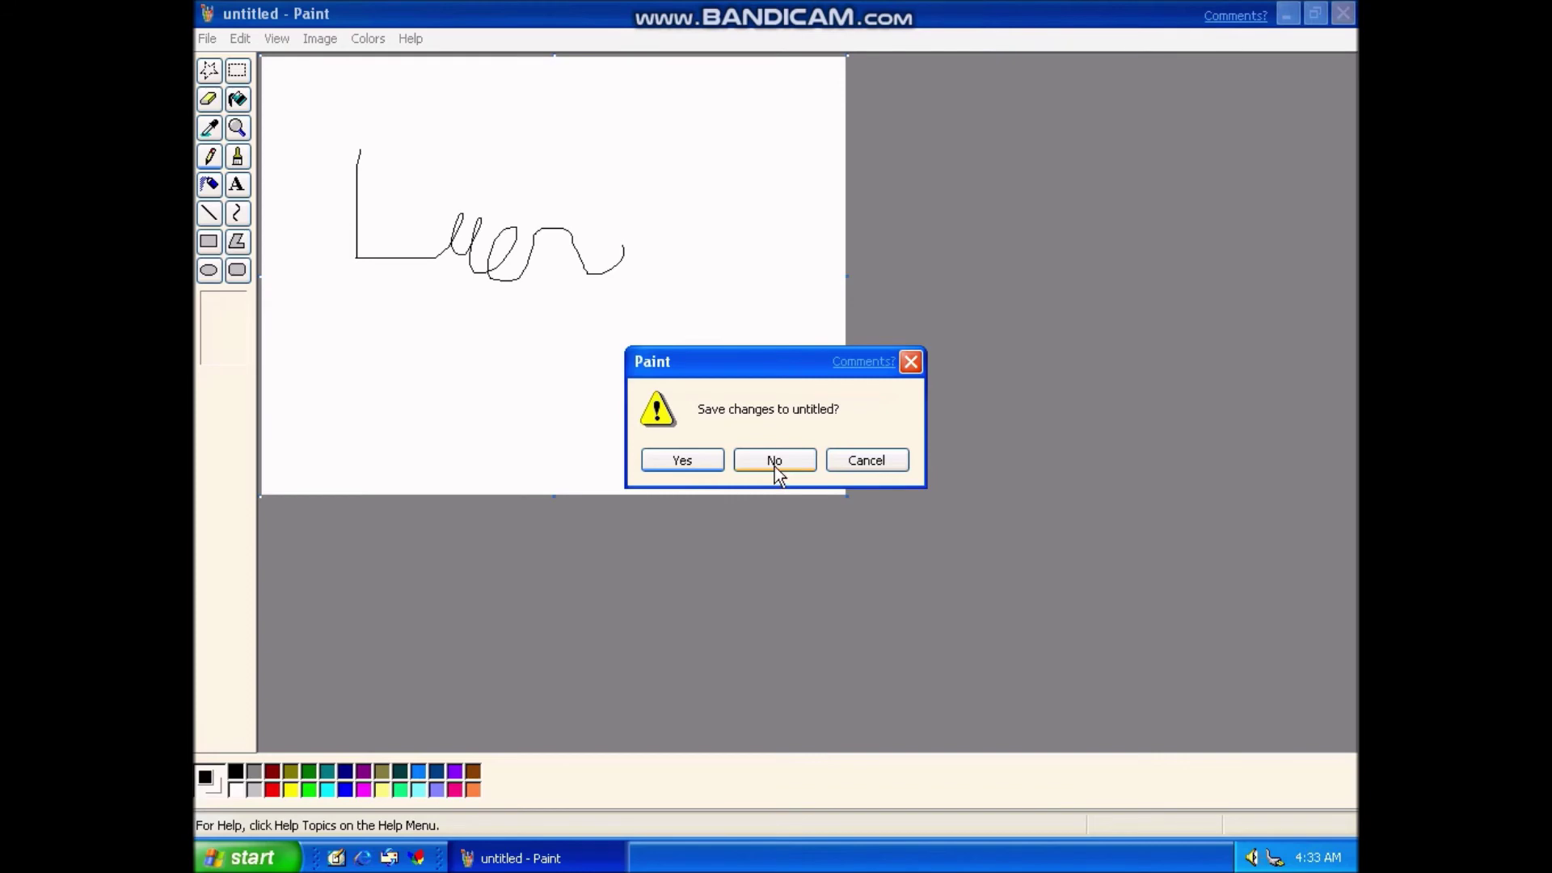
pyautogui.click(775, 462)
pyautogui.moveTo(811, 857); pyautogui.dragTo(798, 41)
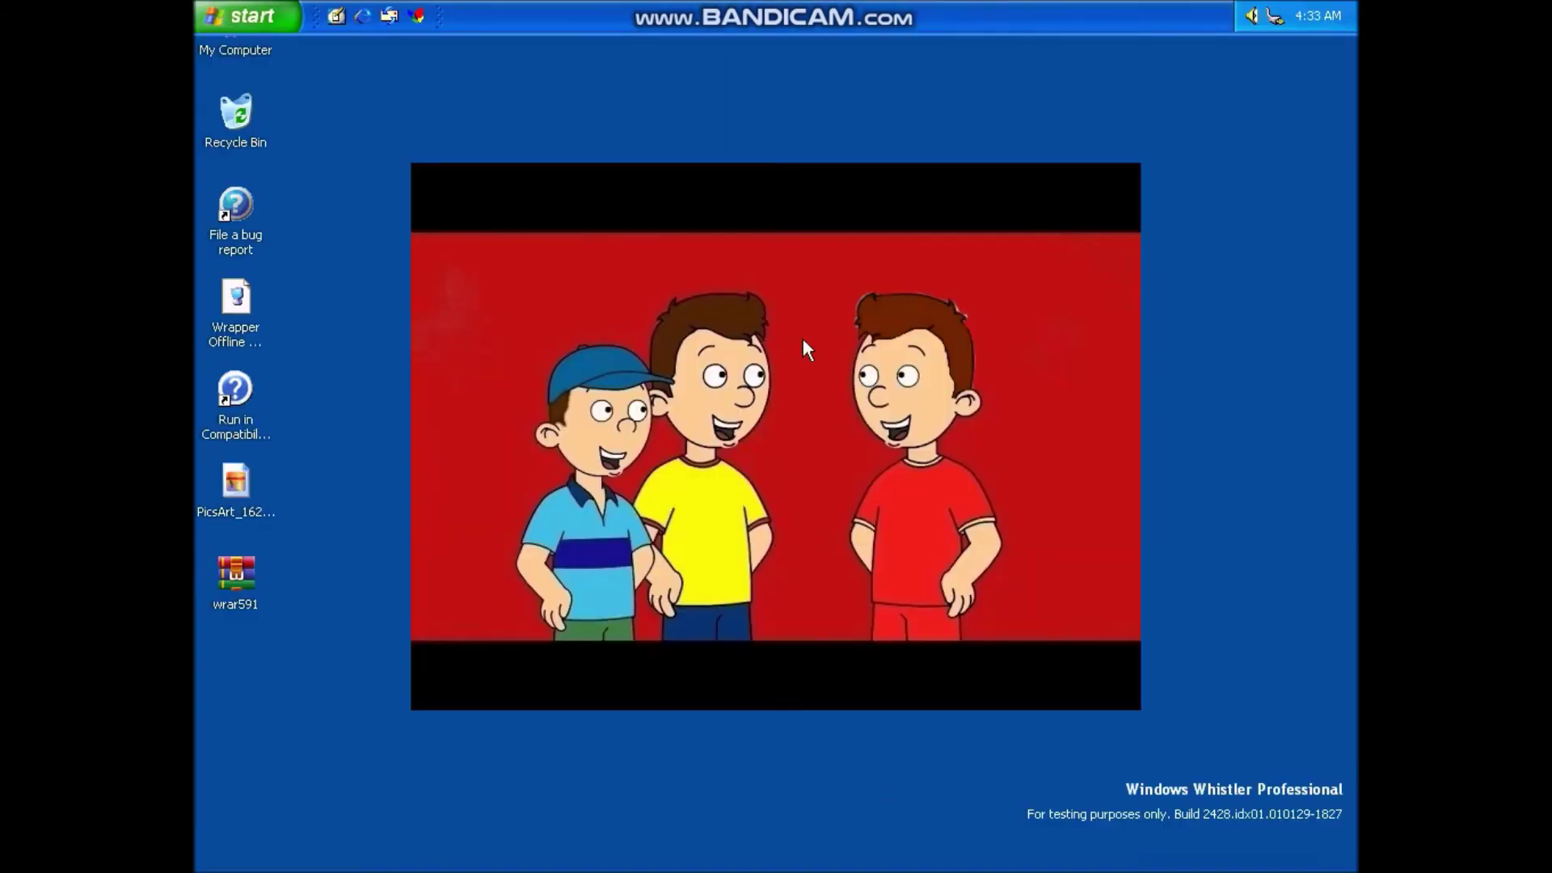
# - Open the Start menu and browse Accessories' Accessibility submenu
pyautogui.click(279, 16)
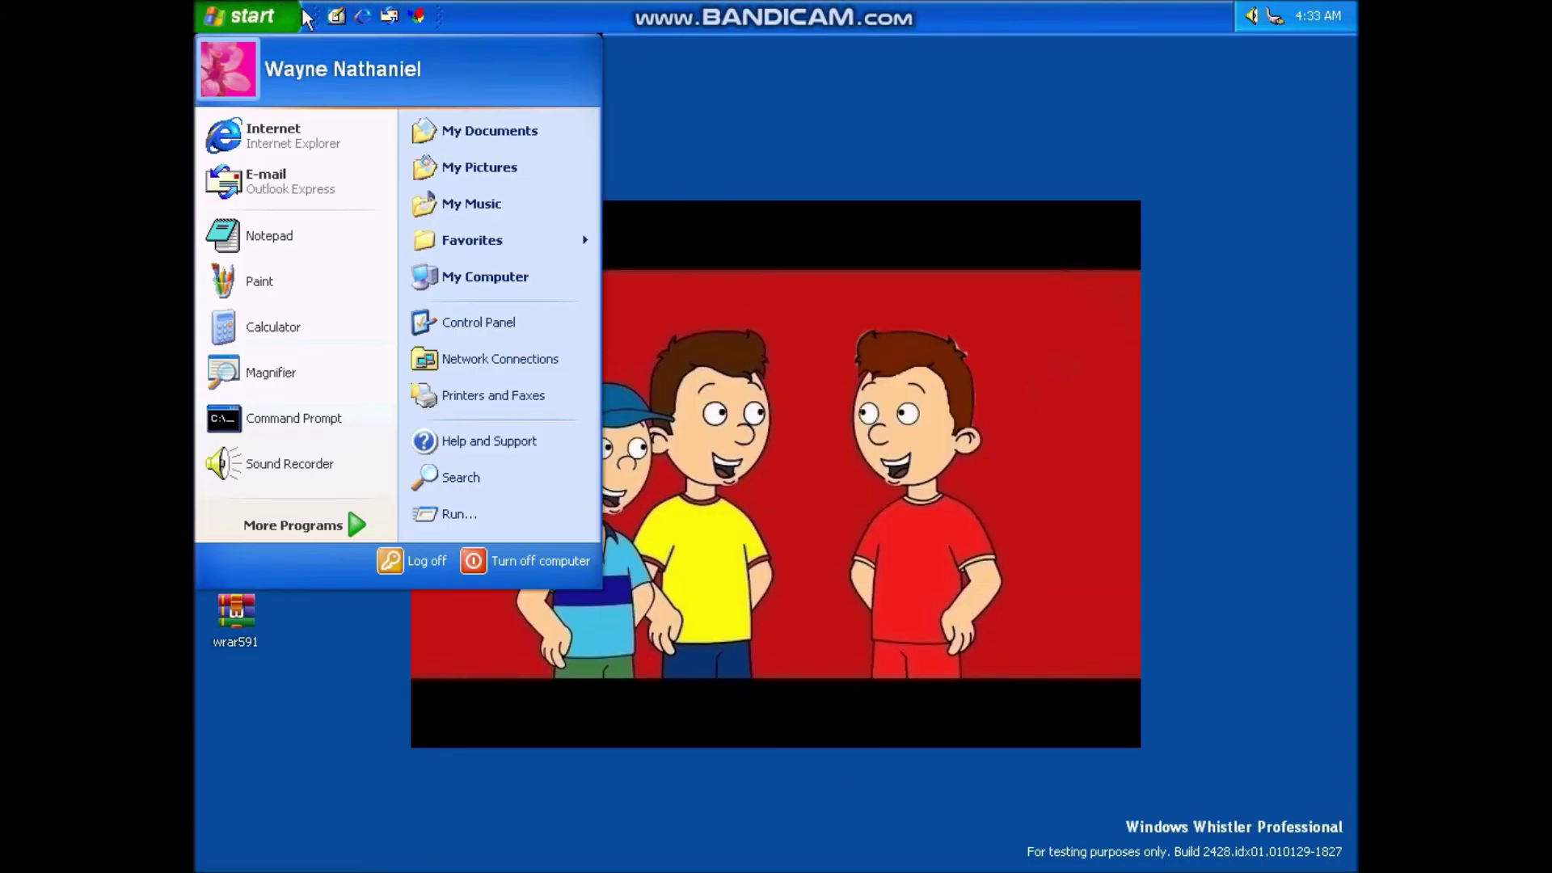
pyautogui.click(279, 18)
pyautogui.click(278, 17)
pyautogui.moveTo(338, 523)
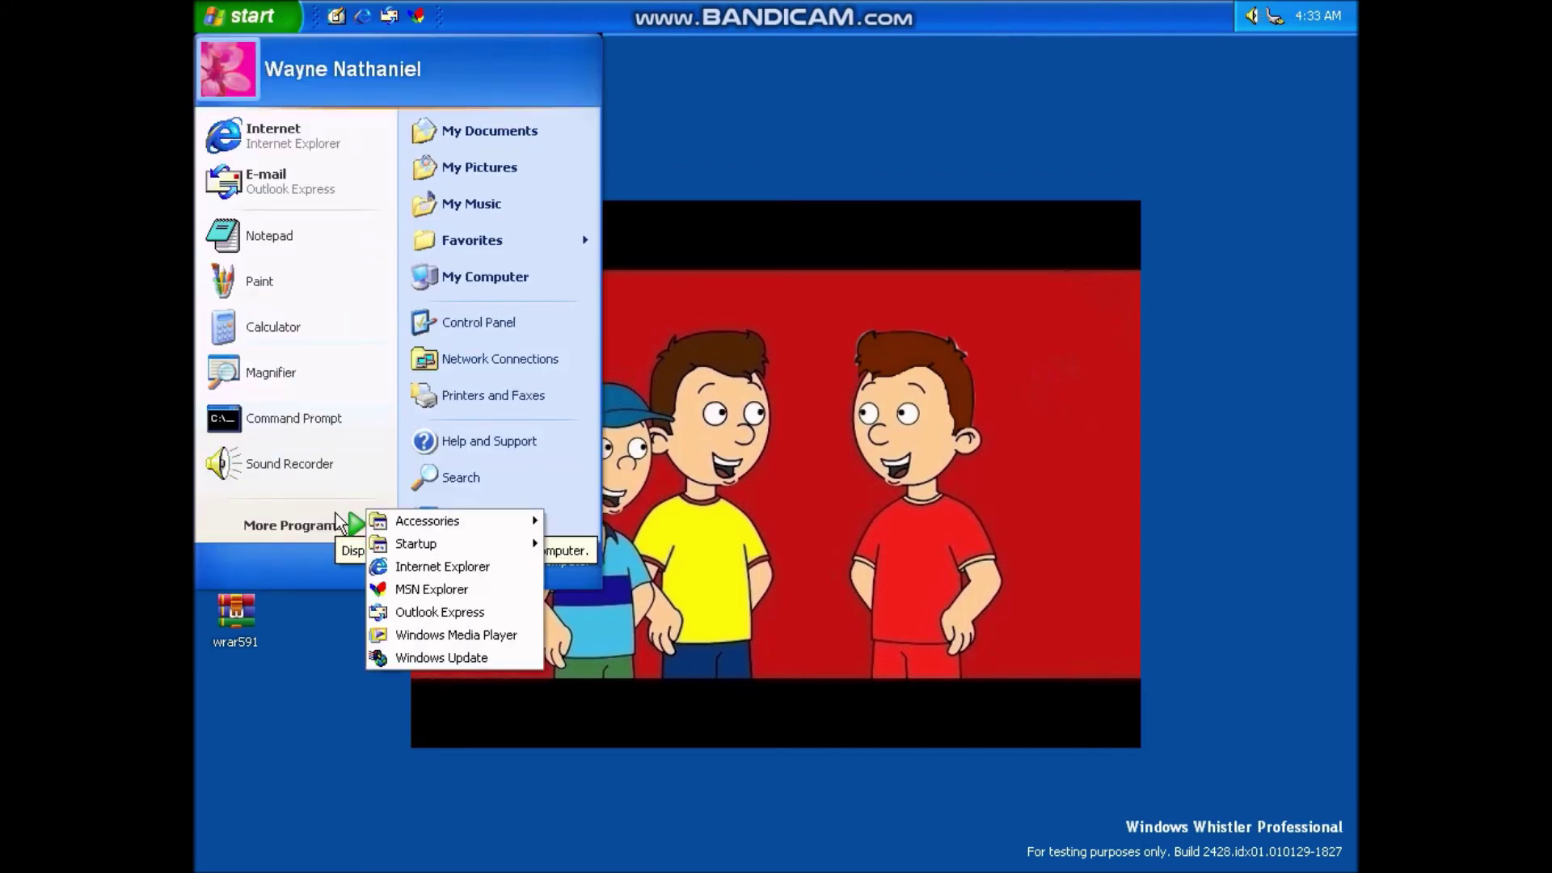
pyautogui.press('Down')
pyautogui.press('Right')
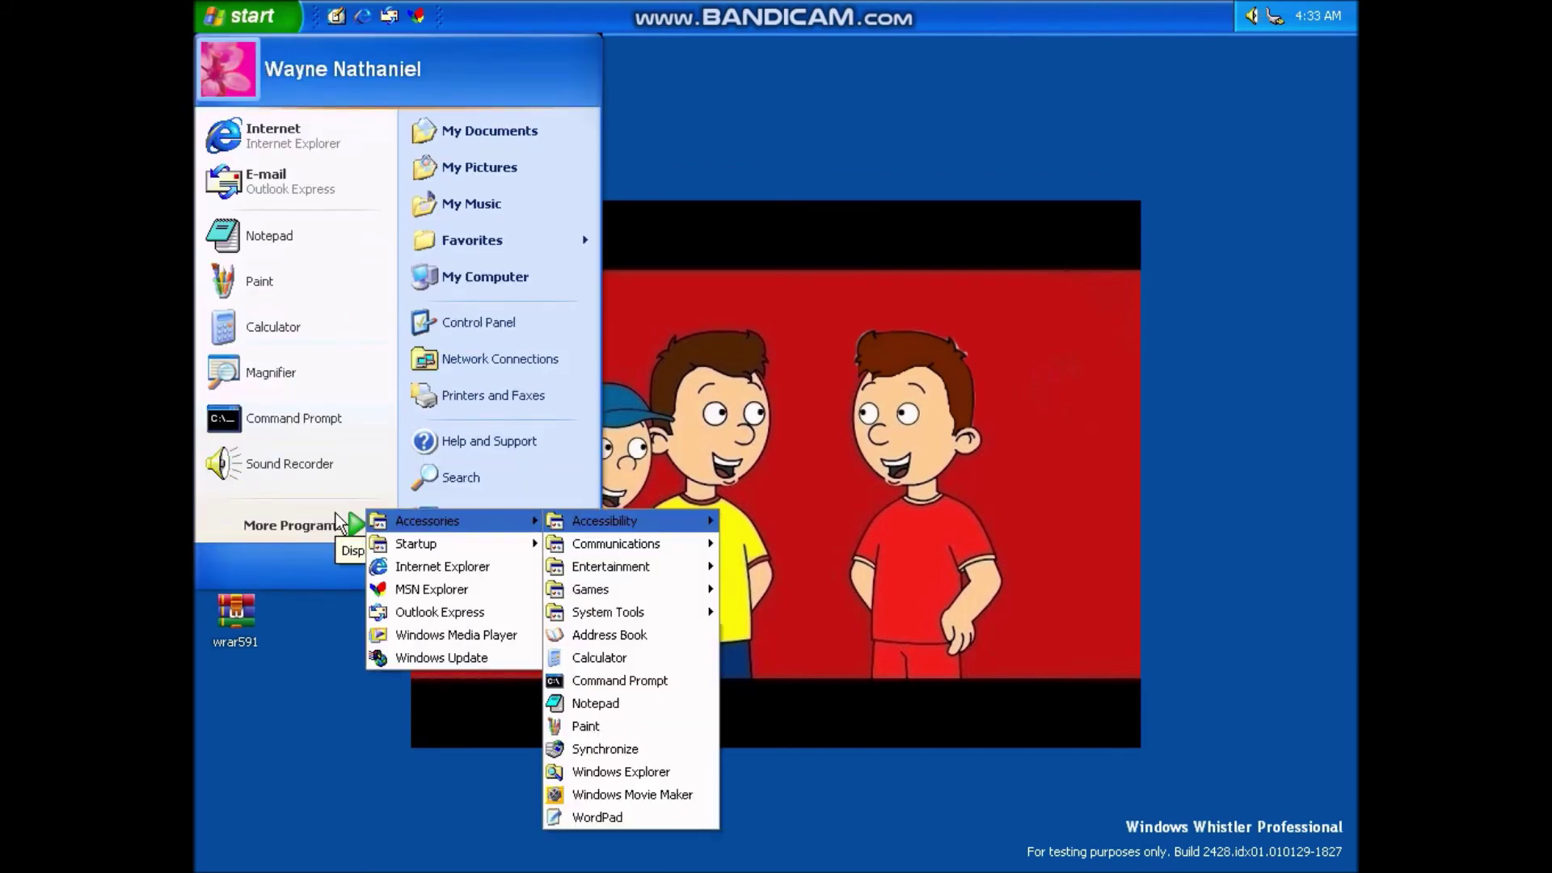
pyautogui.press('Right')
pyautogui.press('Down')
pyautogui.press('Left')
# - Browse the Communications, Entertainment and Games submenus under Accessories
pyautogui.press('Down')
pyautogui.press('Right')
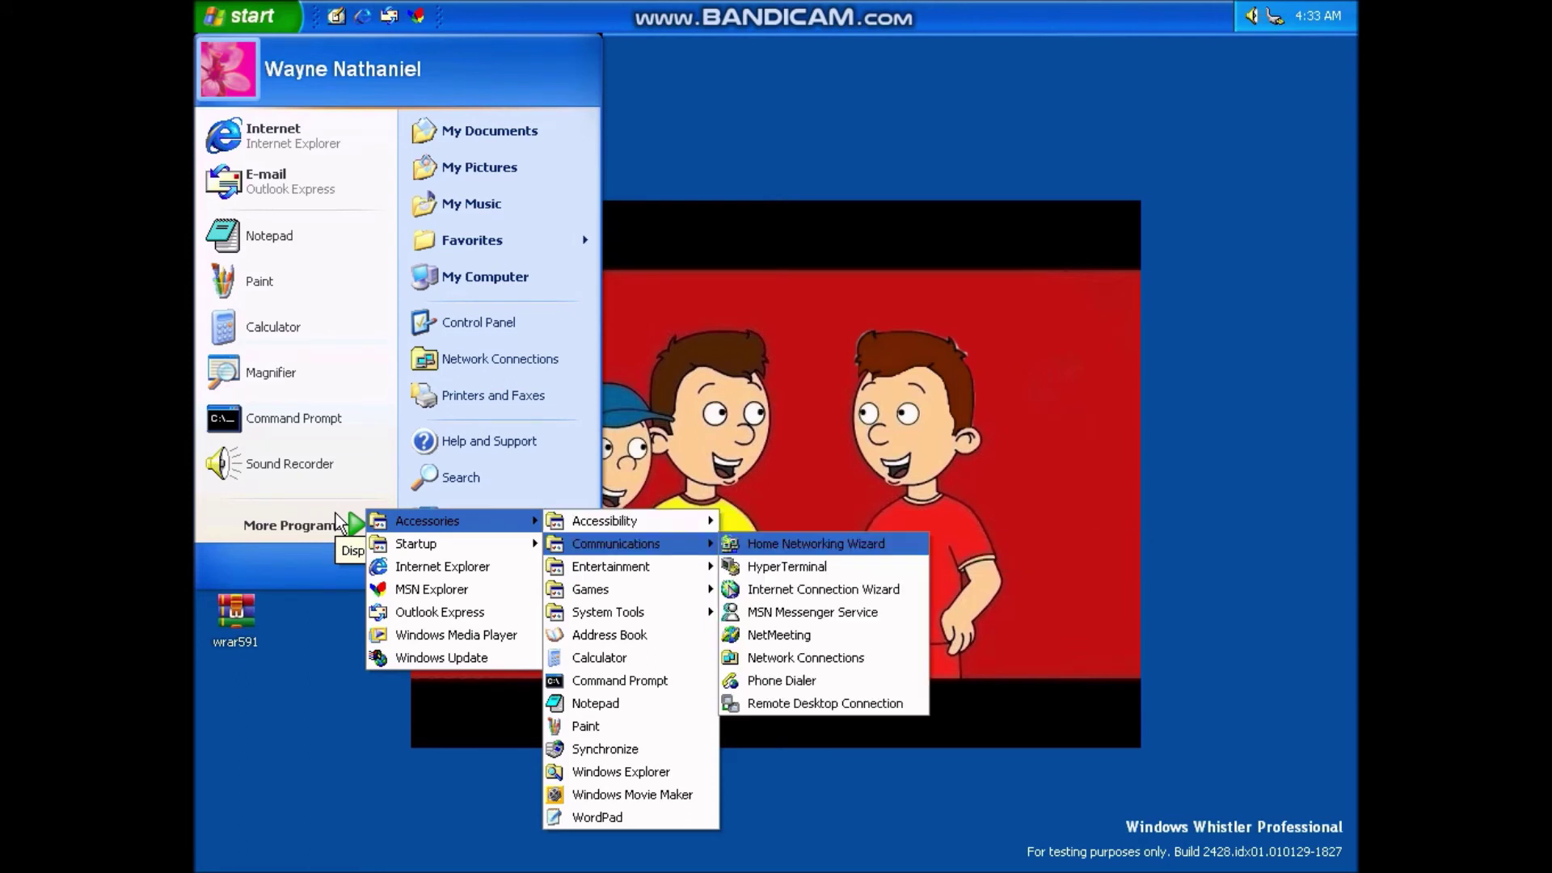
pyautogui.press('Left')
pyautogui.press('Down')
pyautogui.press('Right')
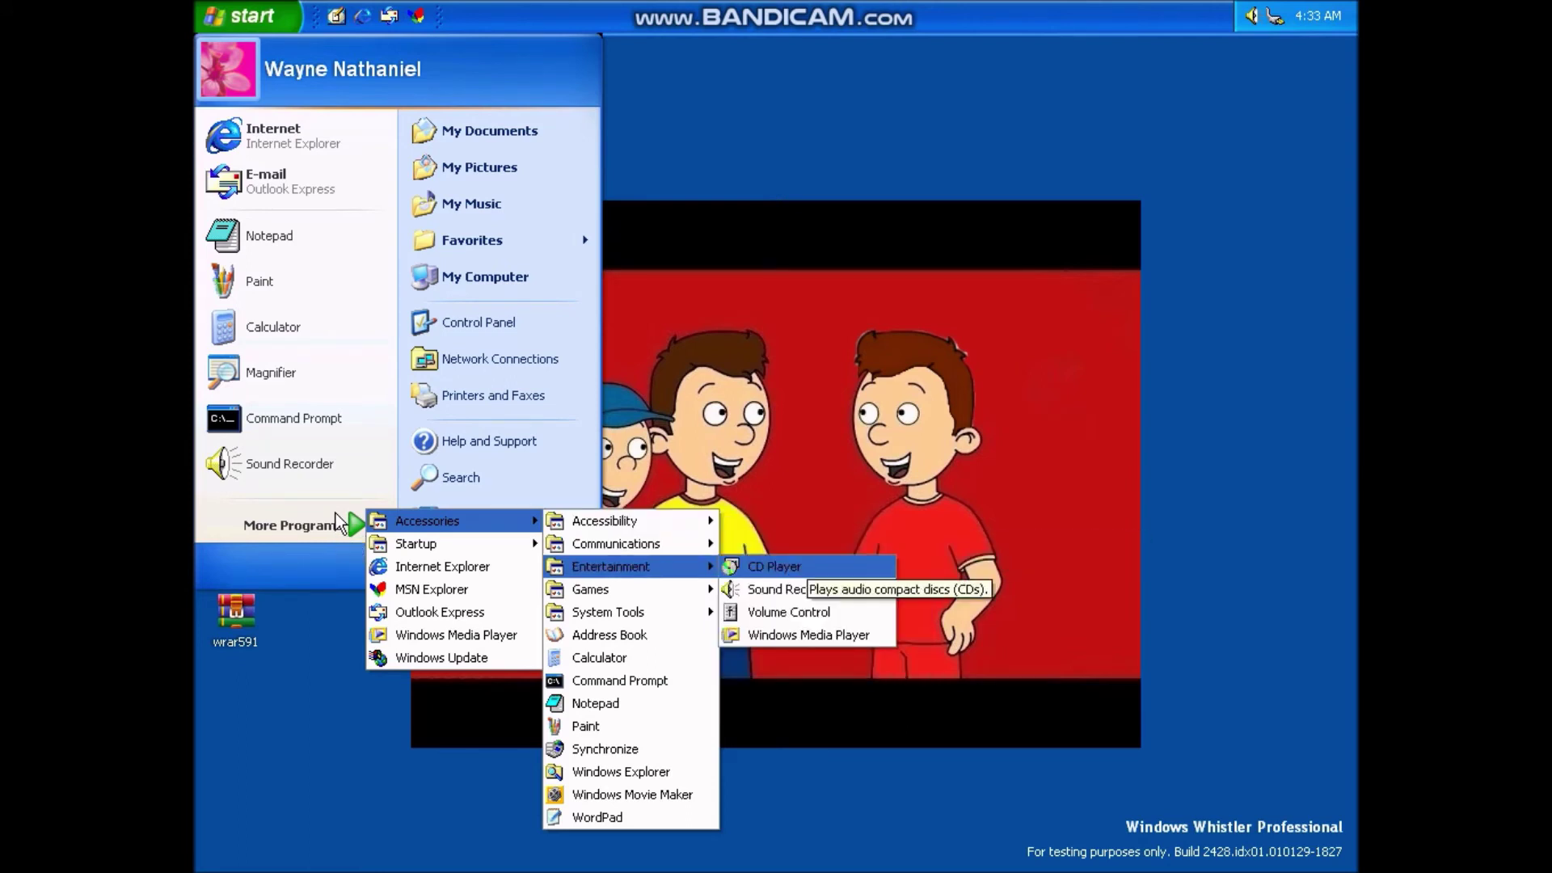
pyautogui.press('Left')
pyautogui.press('Down')
pyautogui.press('Right')
pyautogui.press('Left')
# - Look through the Games list again, then open System Tools with Activate Windows highlighted
pyautogui.press('Down')
pyautogui.press('Up')
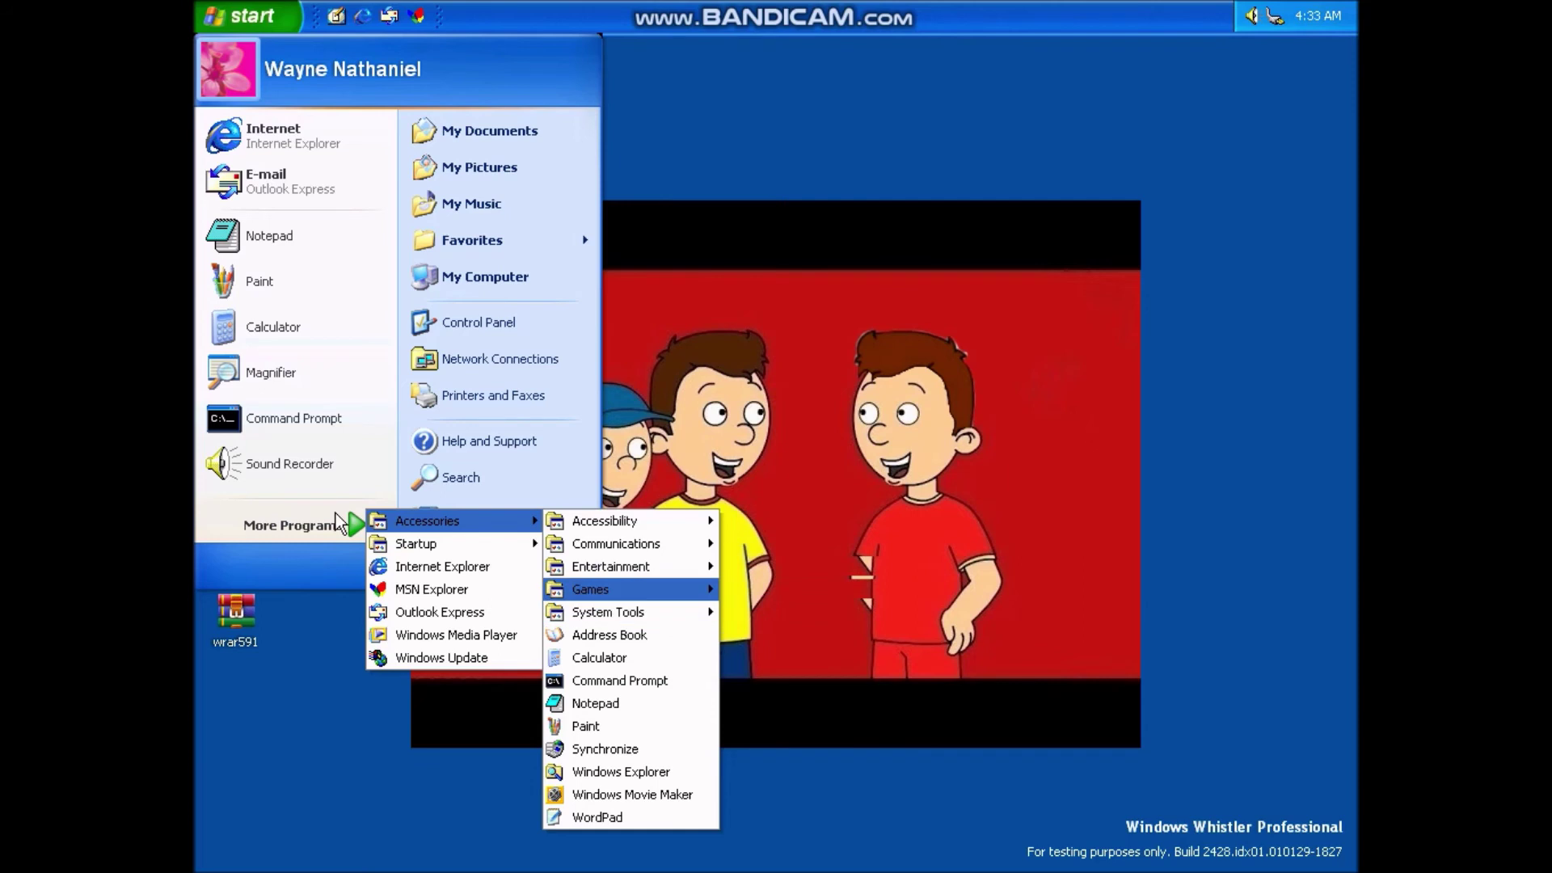
pyautogui.press('Right')
pyautogui.press('Down')
pyautogui.press('Down')
pyautogui.press('Left')
pyautogui.press('Right')
pyautogui.press('Left')
pyautogui.press('Down')
pyautogui.press('Right')
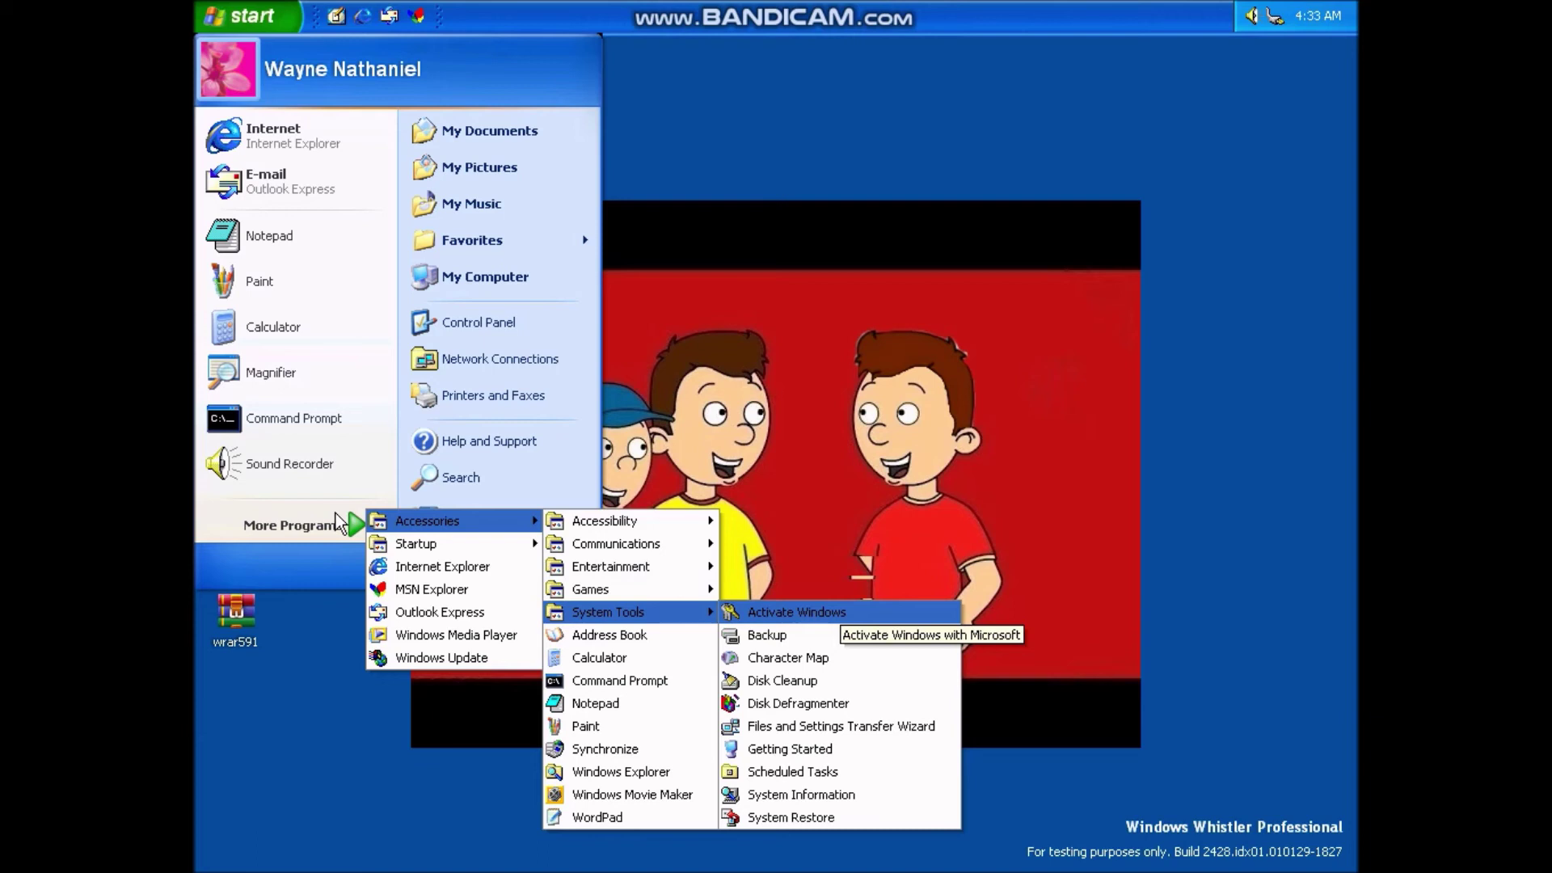
pyautogui.press('Down')
pyautogui.press('Up')
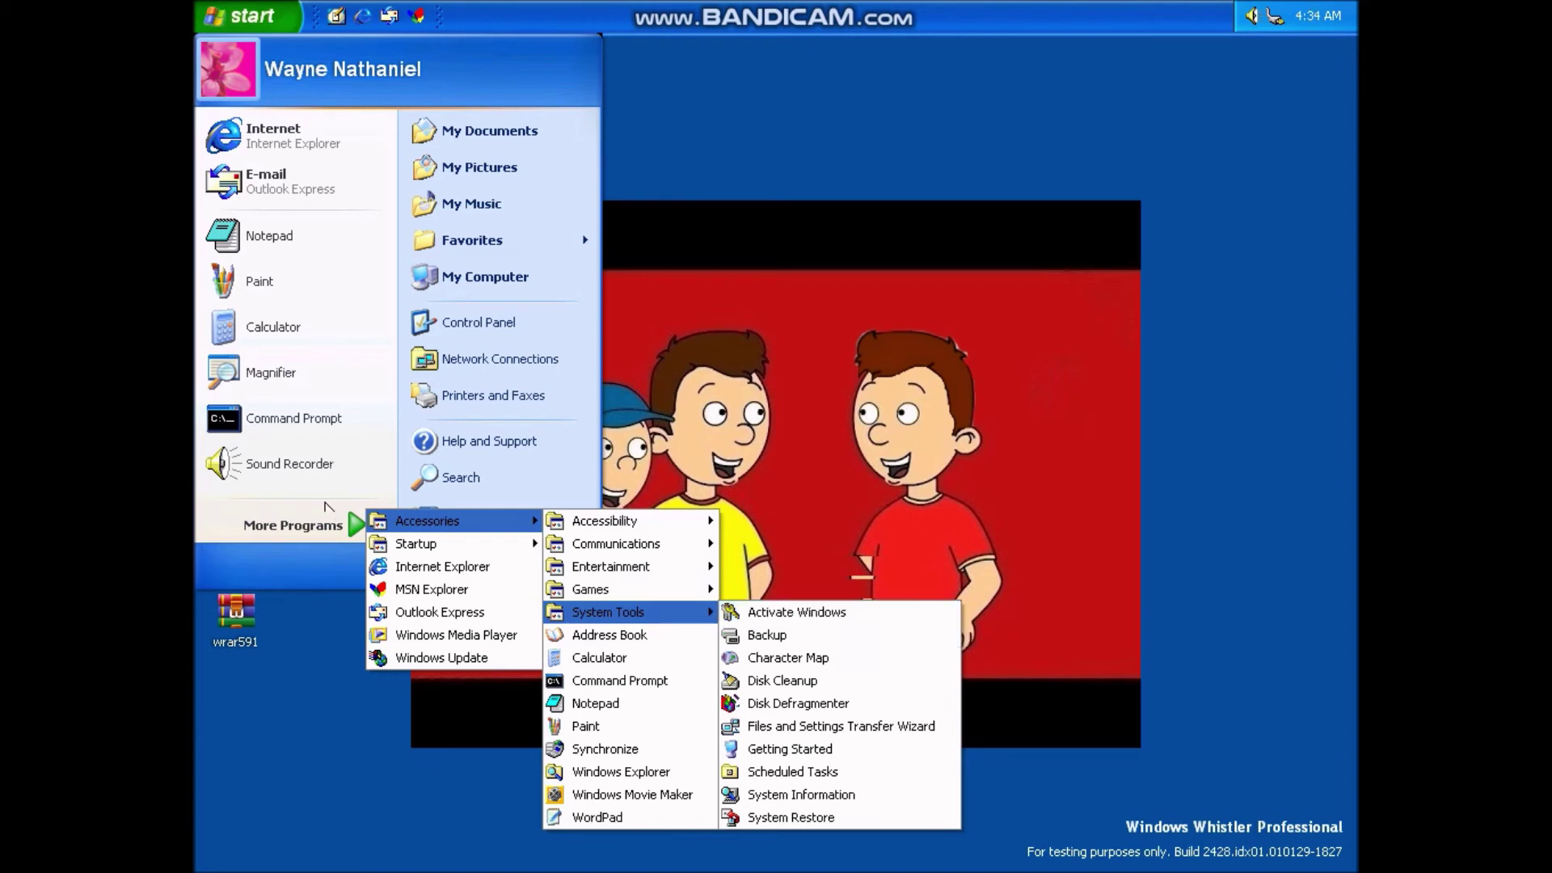
# - Delete the Activate Windows shortcut to the Recycle Bin, confirming with Yes
pyautogui.rightClick(752, 612)
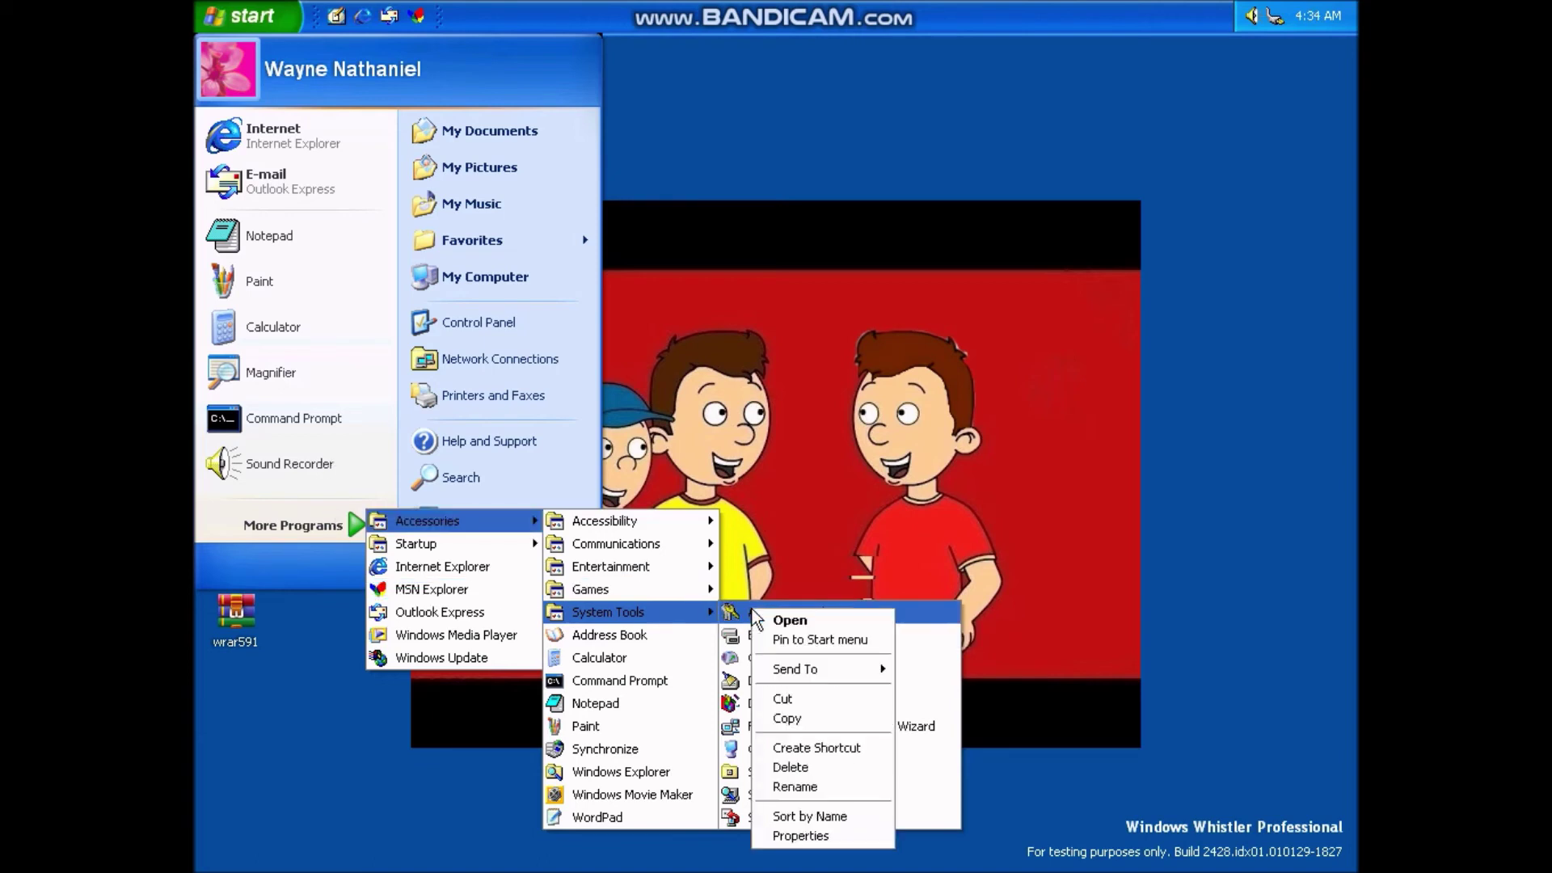
pyautogui.click(880, 784)
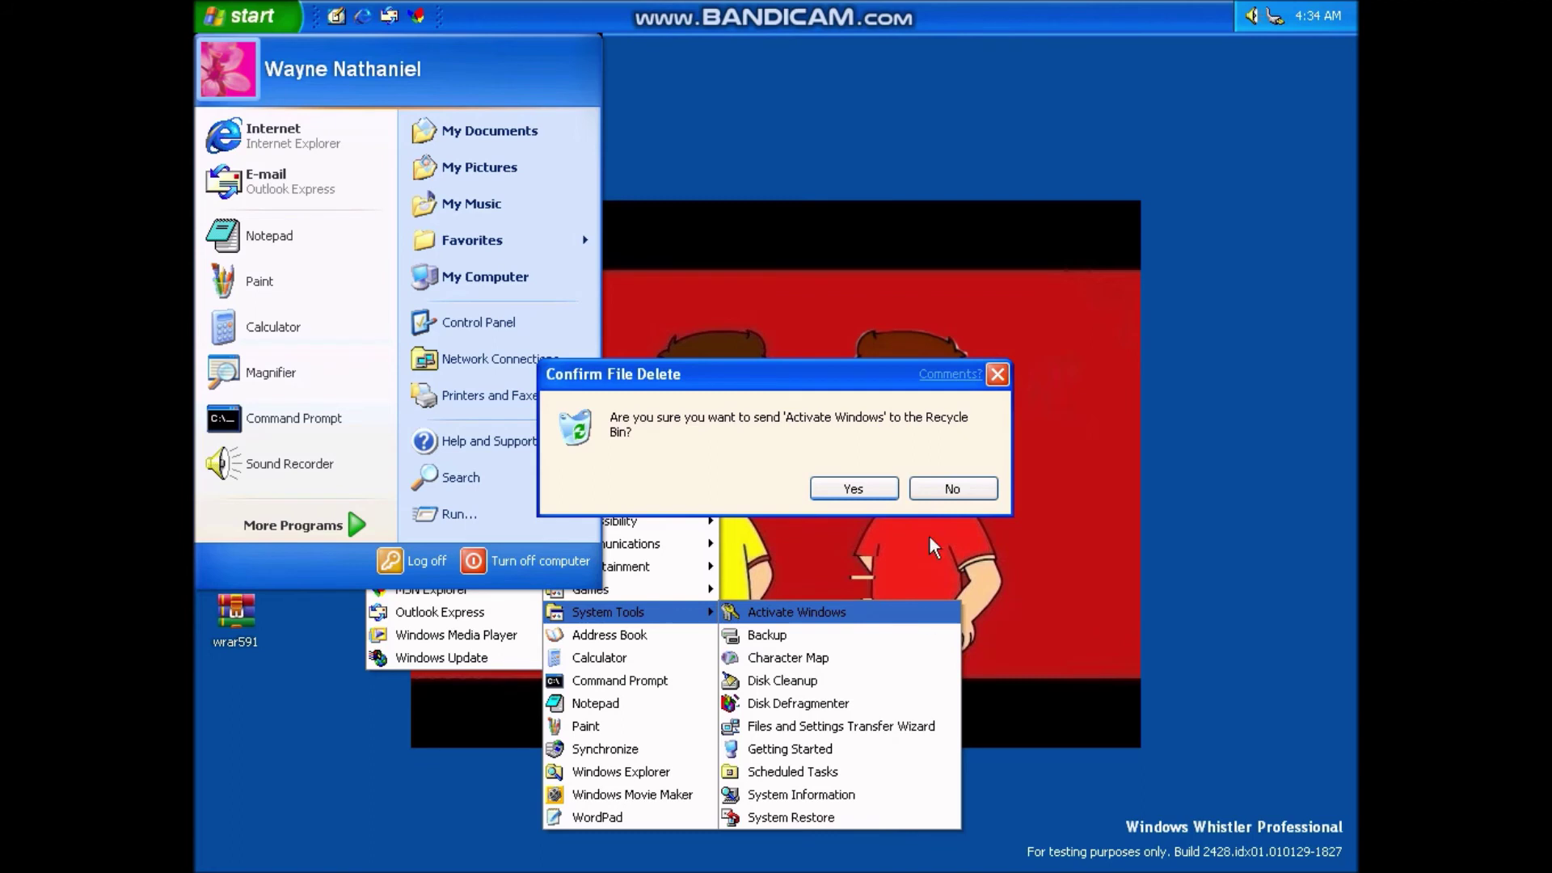
pyautogui.click(858, 487)
# - Drag the taskbar from the top back to the bottom edge of the screen
pyautogui.rightClick(847, 292)
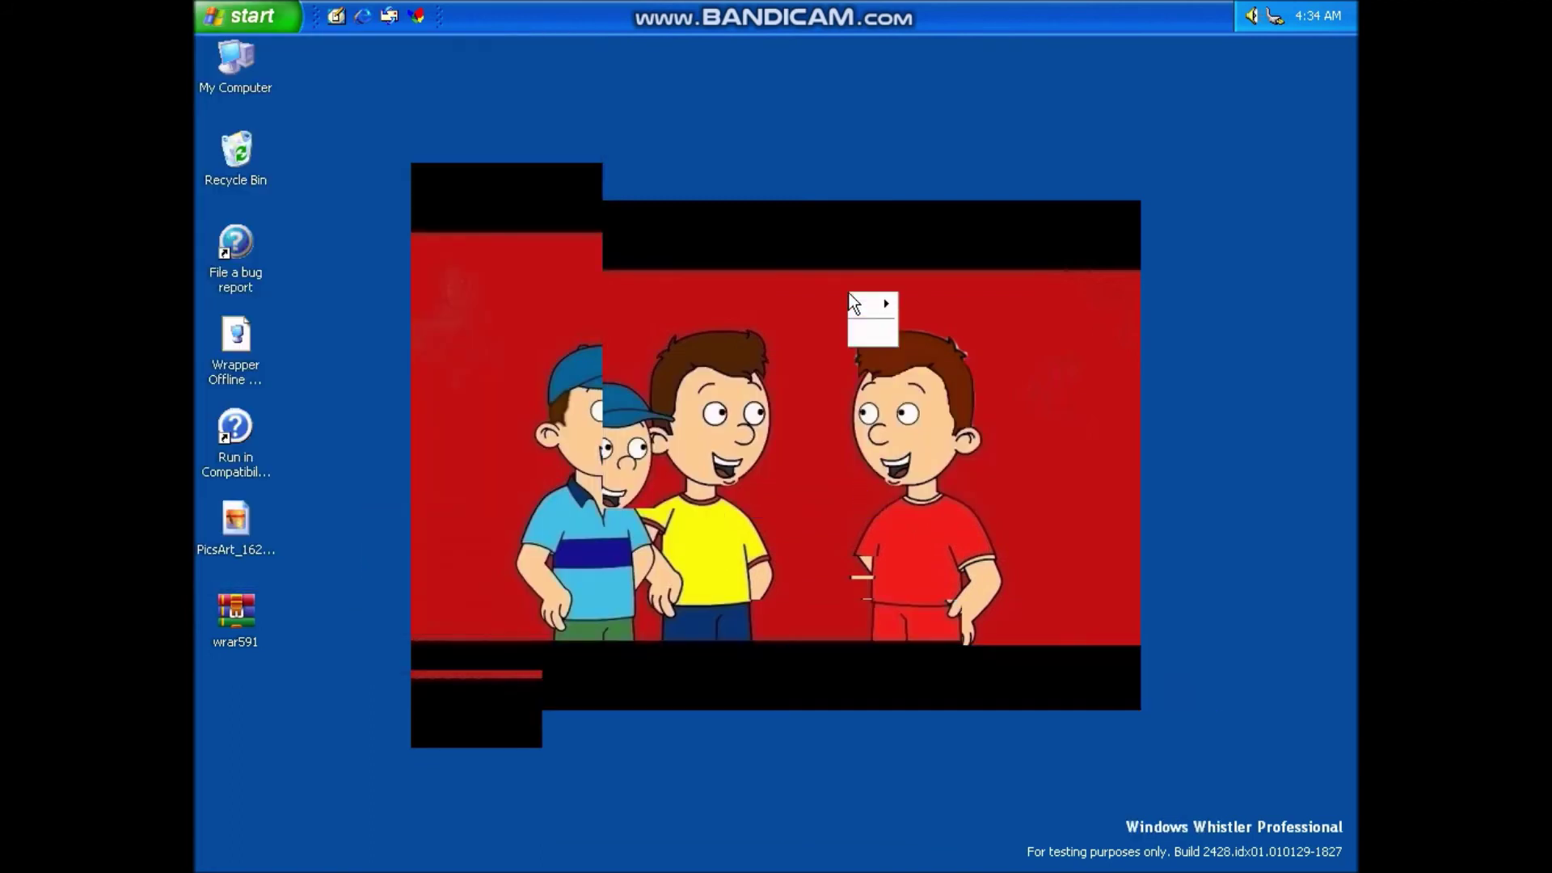
pyautogui.rightClick(811, 88)
pyautogui.rightClick(746, 4)
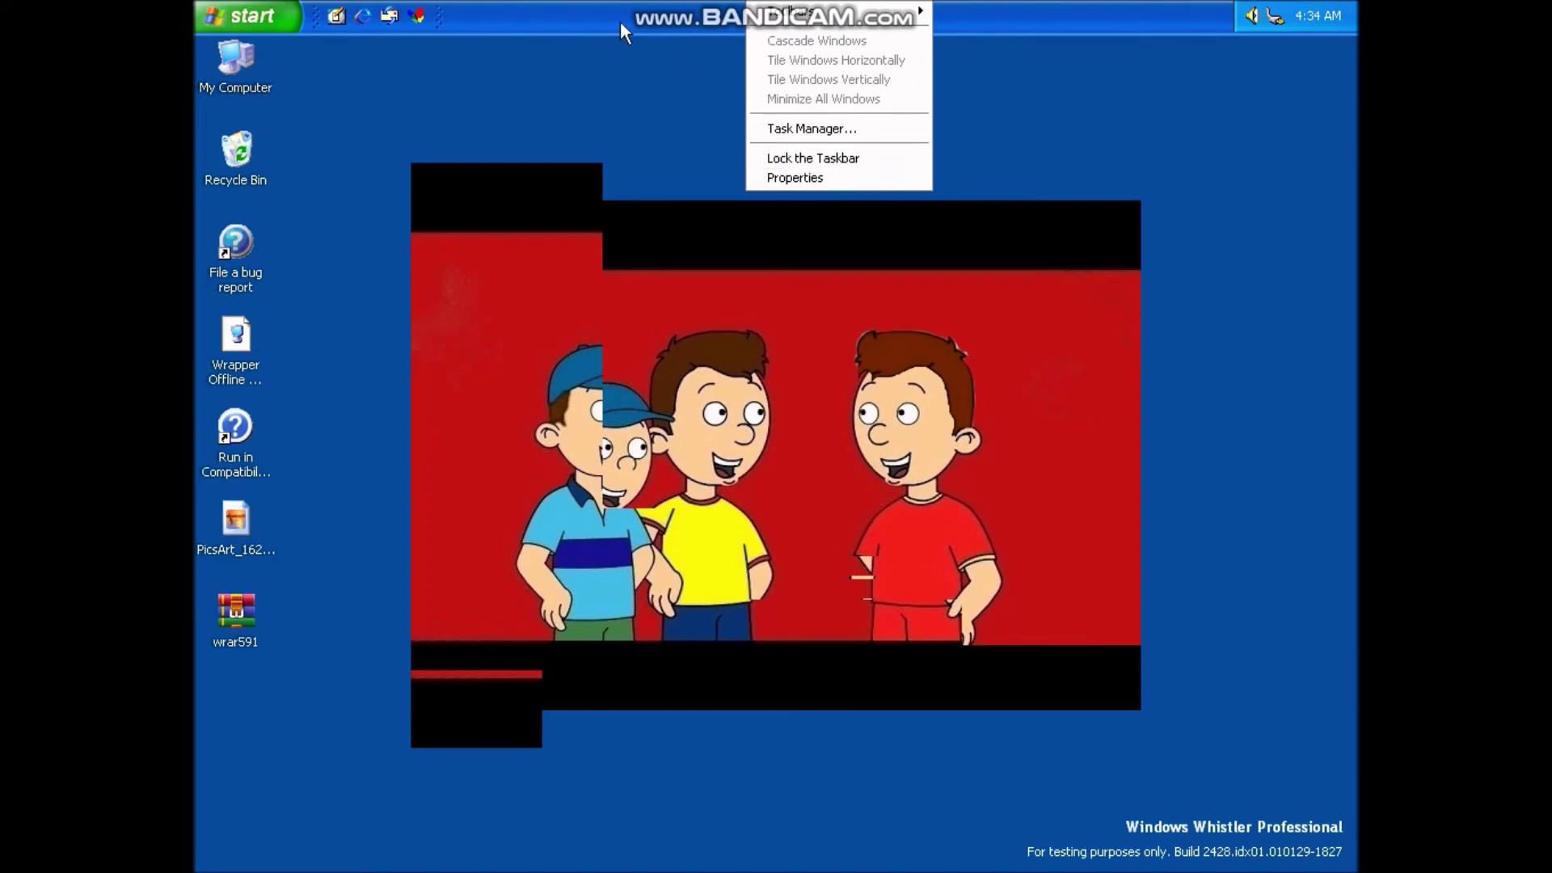
pyautogui.moveTo(622, 26); pyautogui.dragTo(622, 855)
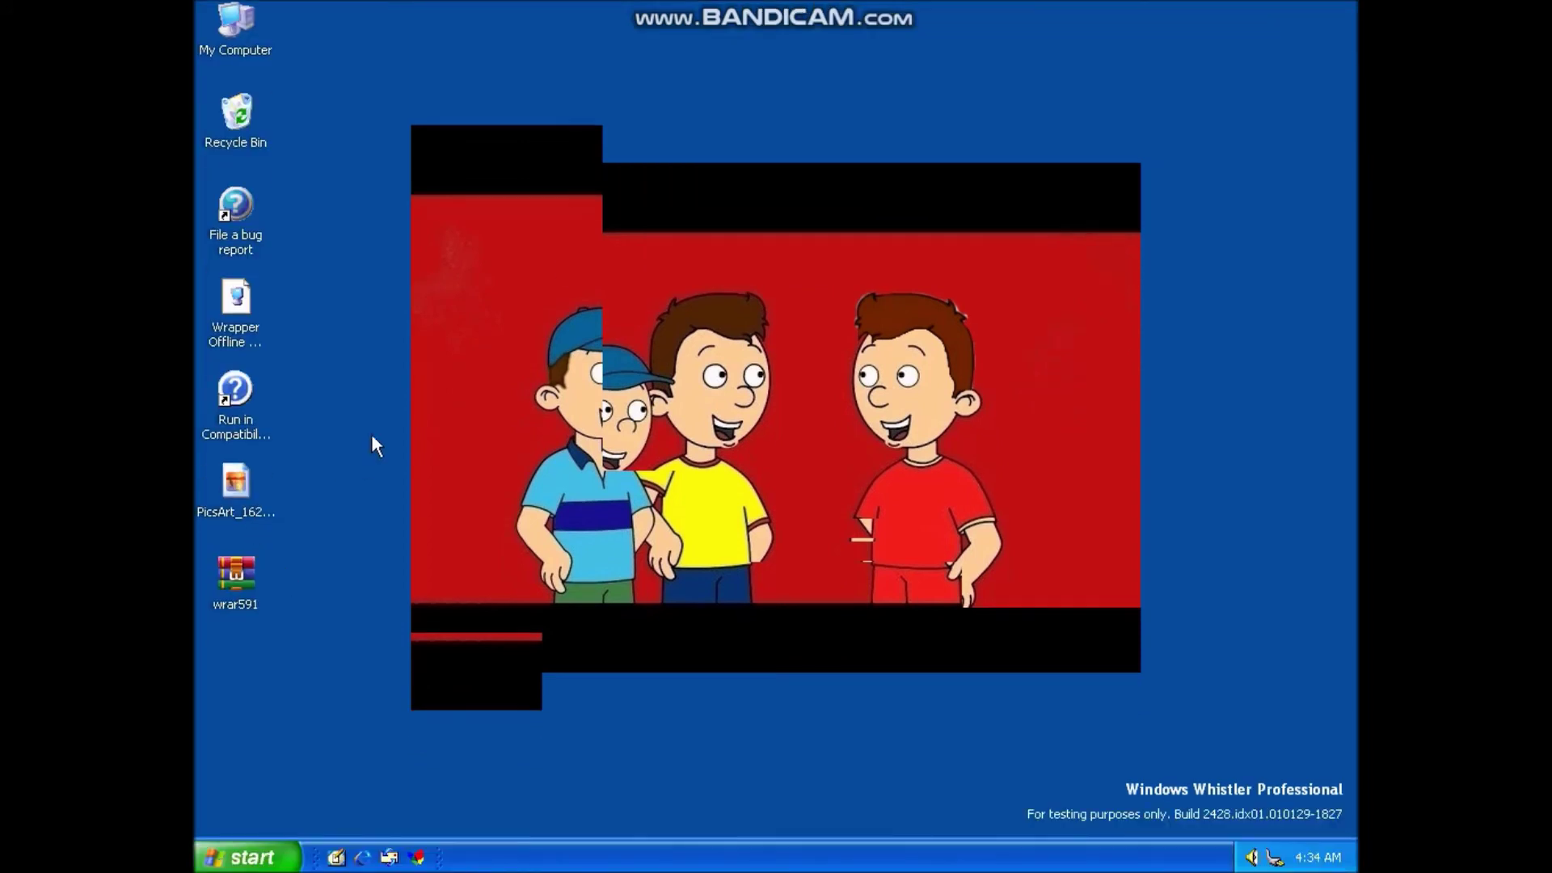
# - Launch Notepad from the Start menu, move its window lower, then close it via its system menu
pyautogui.click(246, 857)
pyautogui.click(325, 494)
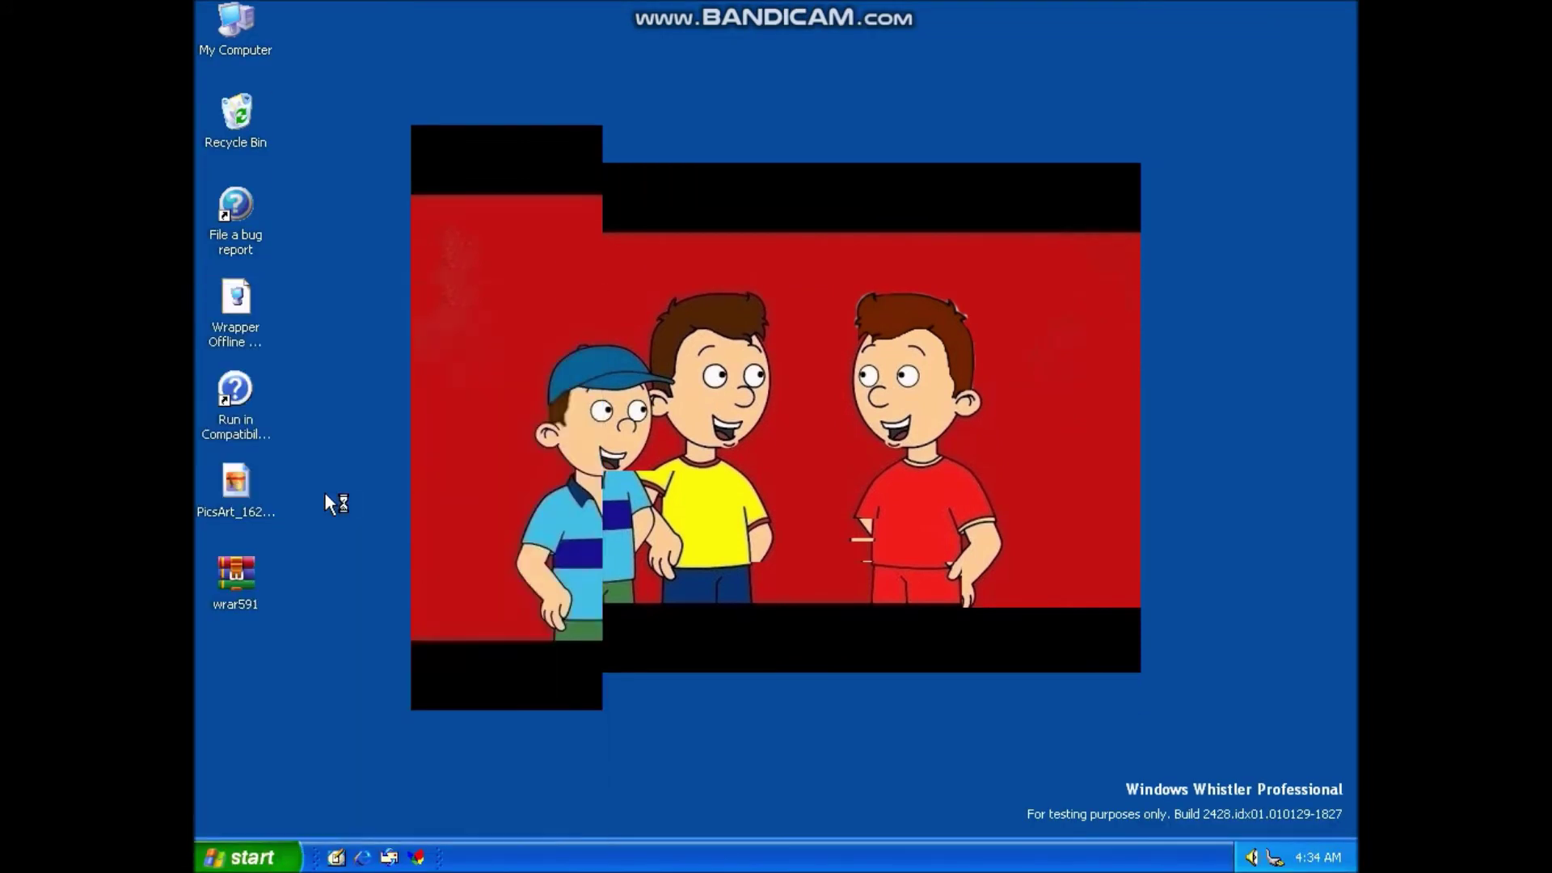
pyautogui.moveTo(787, 143)
pyautogui.mouseDown()
pyautogui.moveTo(688, 459)
pyautogui.moveTo(811, 612)
pyautogui.moveTo(825, 242)
pyautogui.moveTo(789, 173)
pyautogui.mouseUp()
pyautogui.rightClick(789, 173)
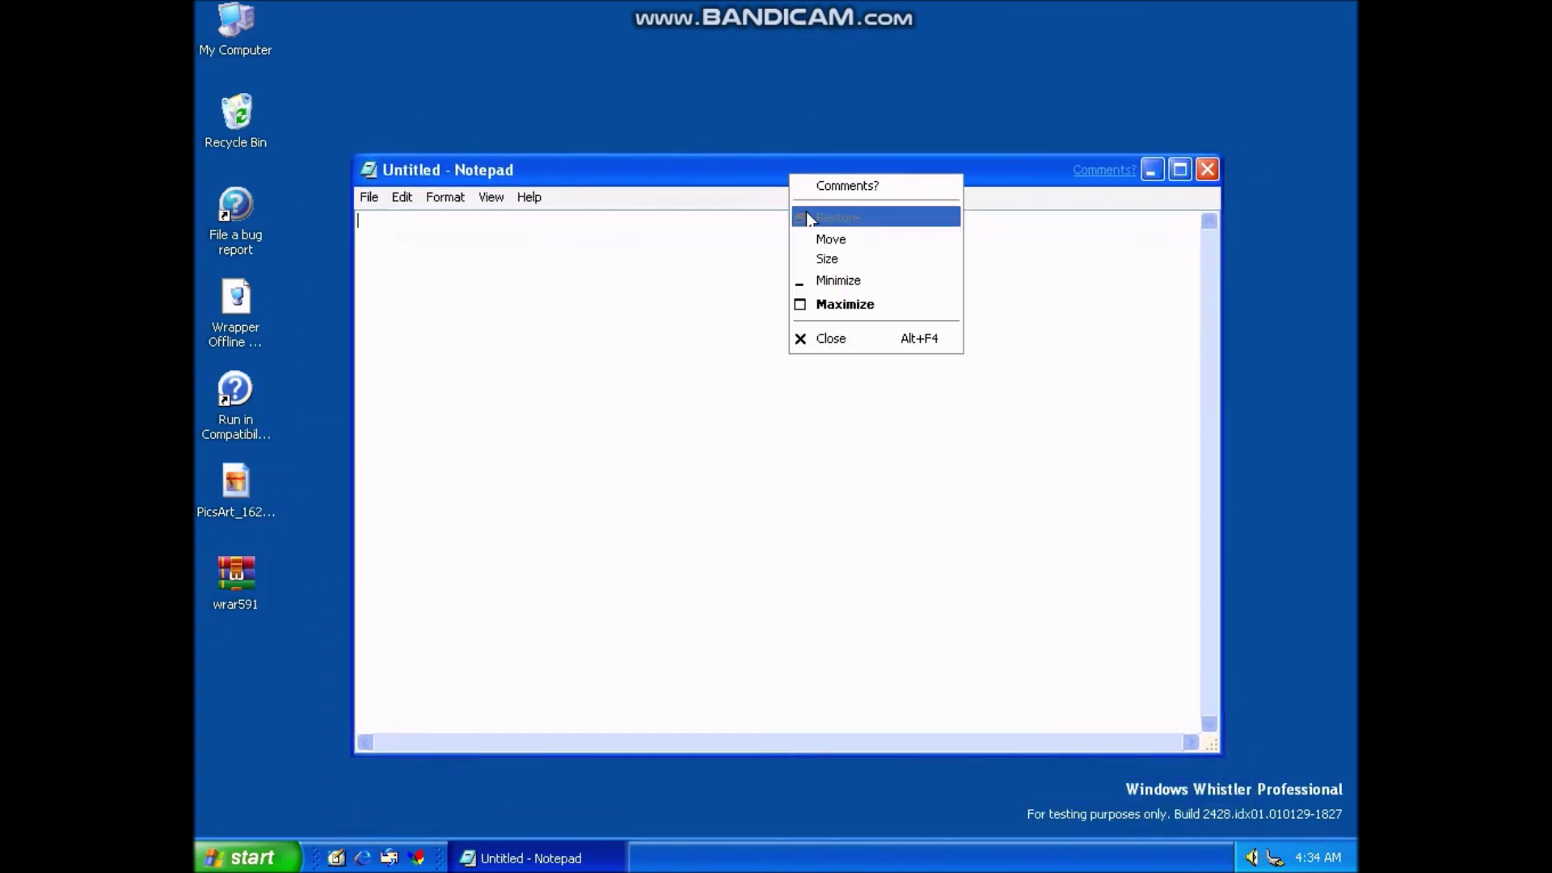
pyautogui.click(862, 340)
# - Open the Recycle Bin, check the Activate Windows shortcut's properties, then choose Empty the Recycle Bin
pyautogui.click(224, 108)
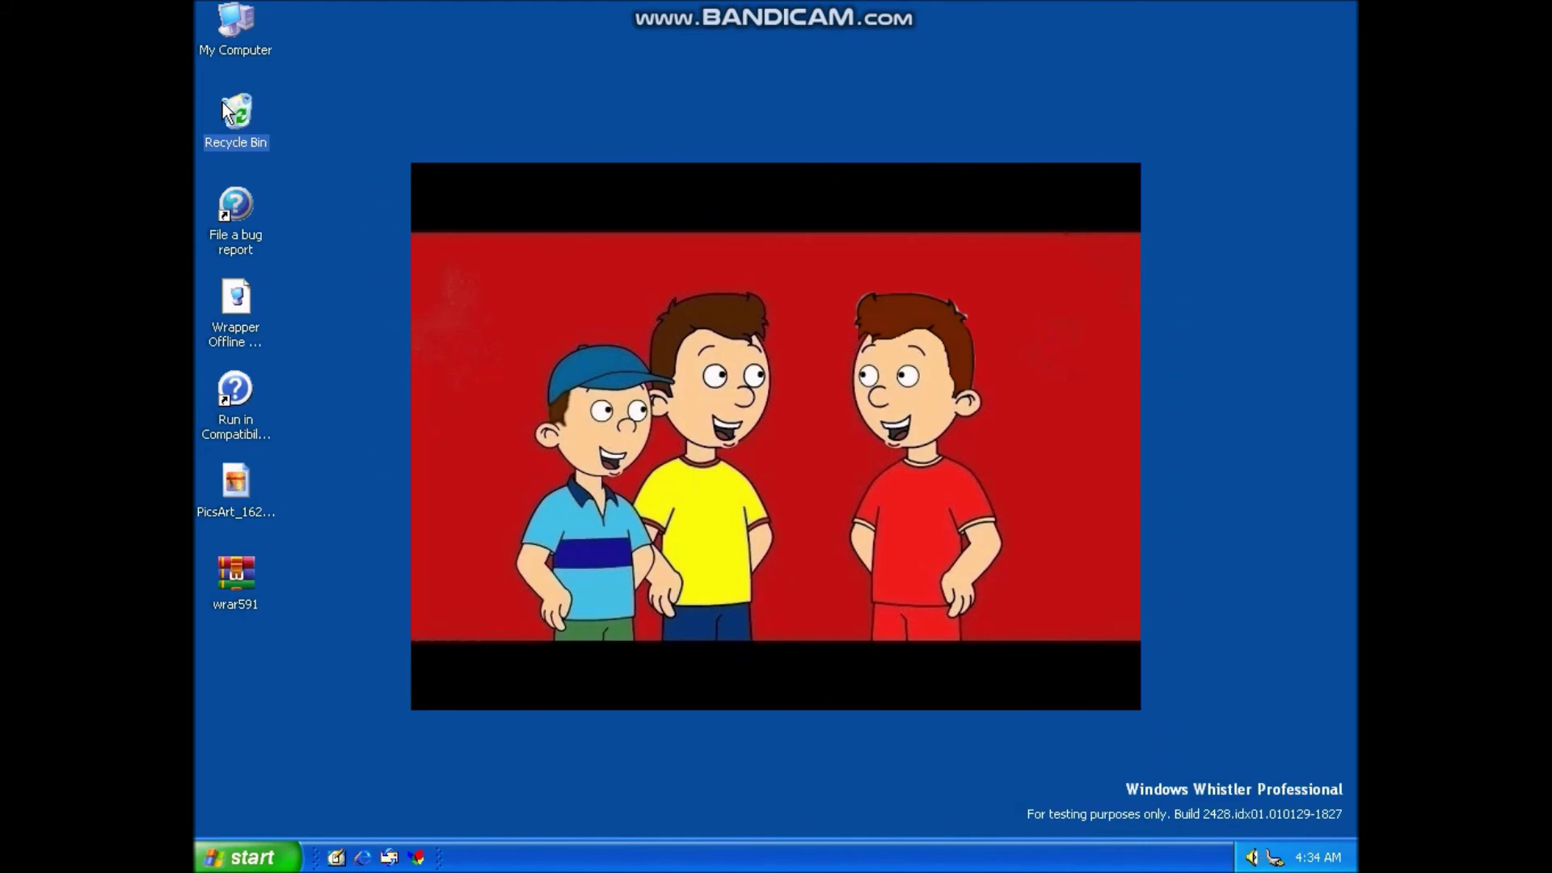
pyautogui.doubleClick(223, 105)
pyautogui.click(617, 189)
pyautogui.rightClick(622, 191)
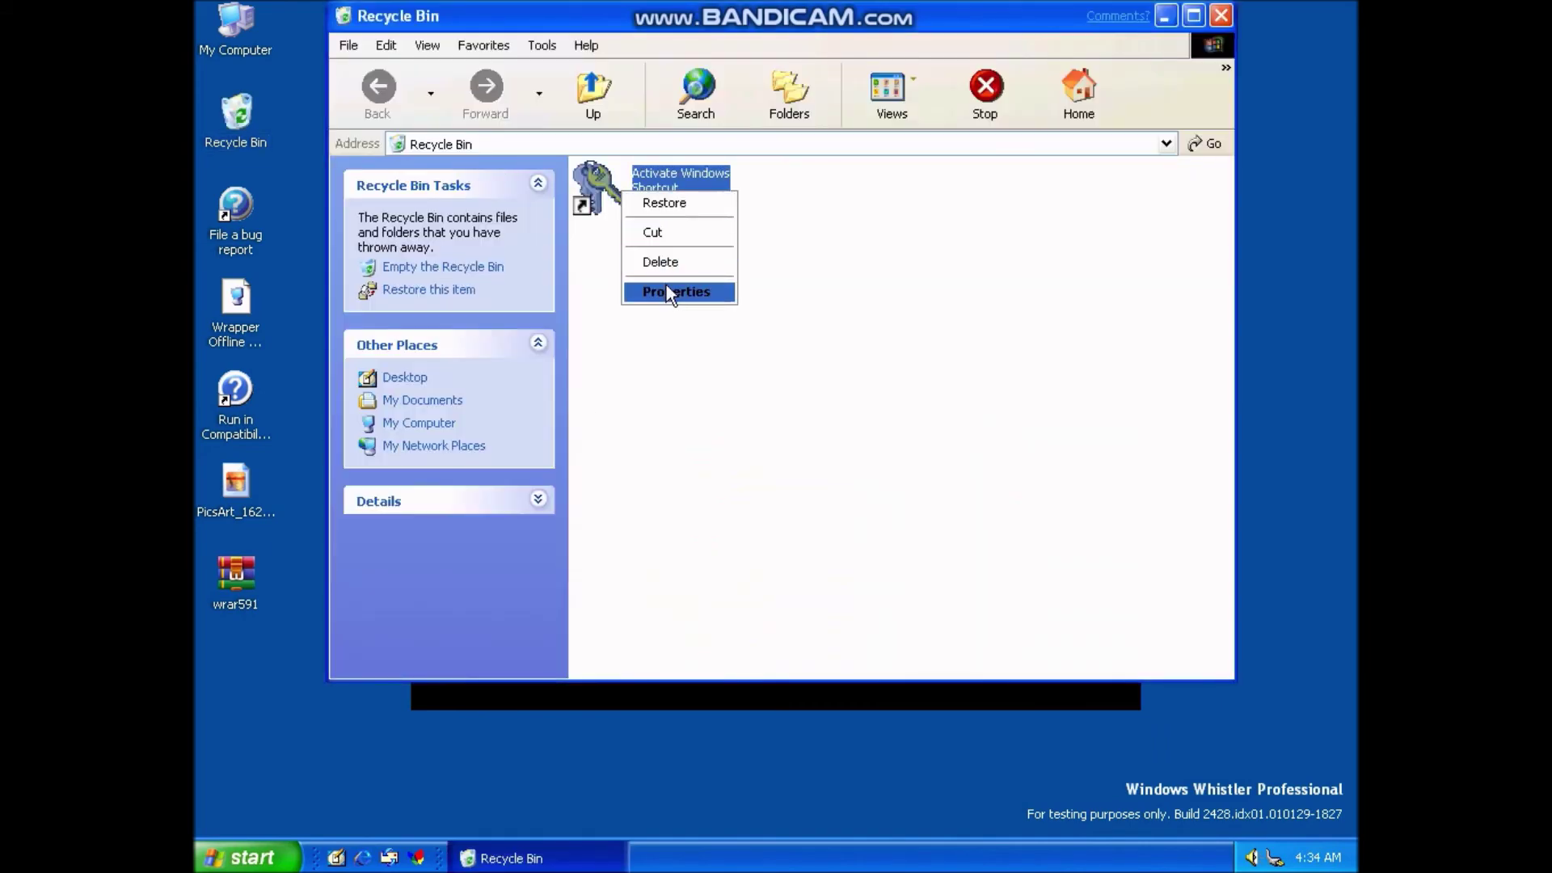
pyautogui.click(667, 292)
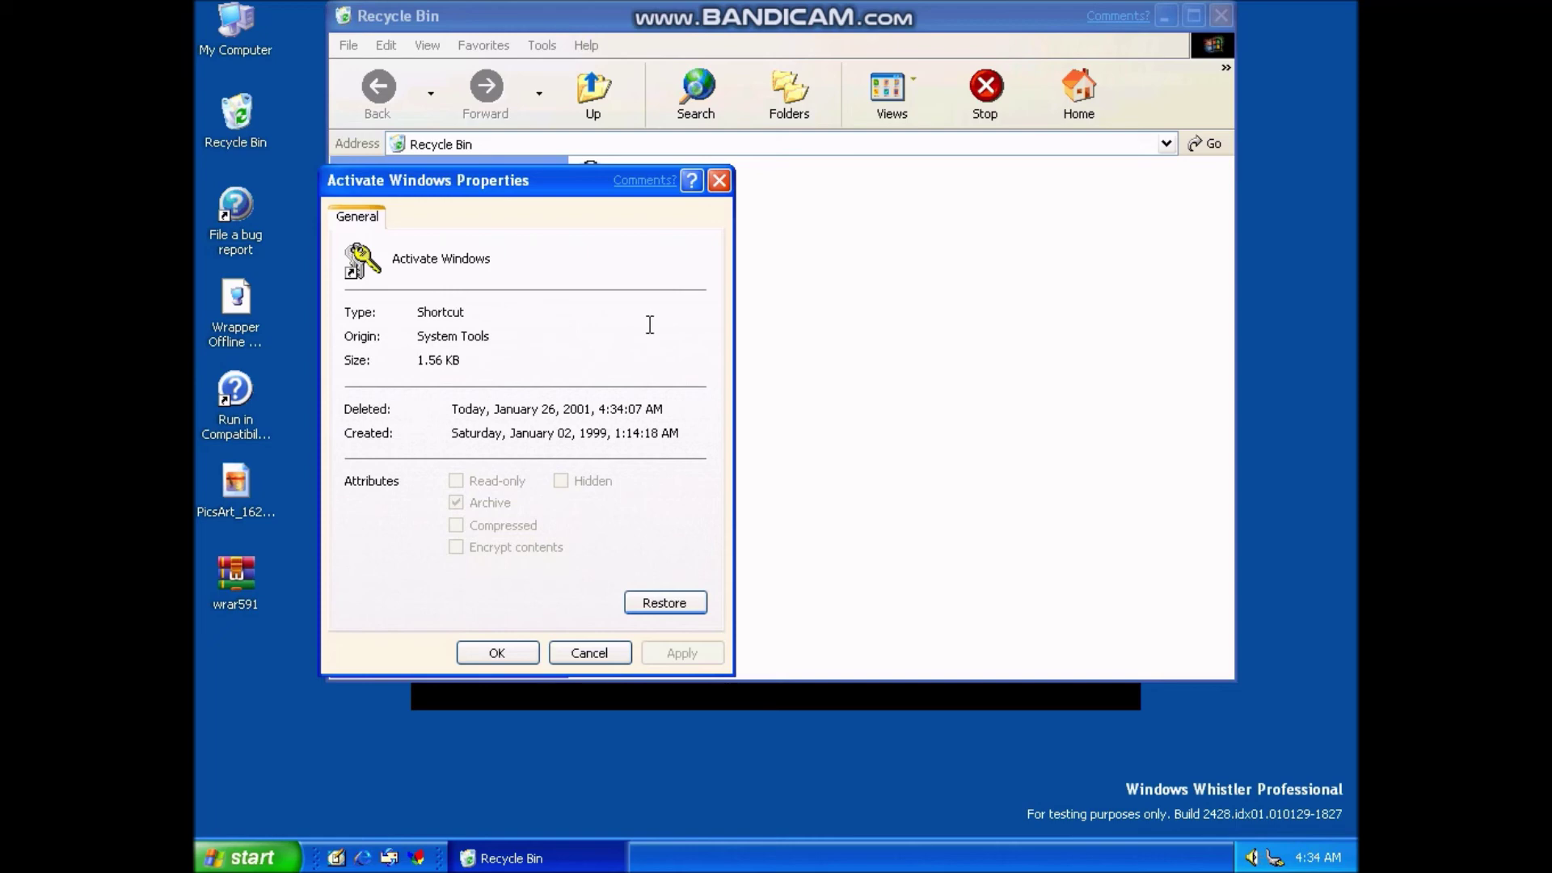
pyautogui.click(614, 651)
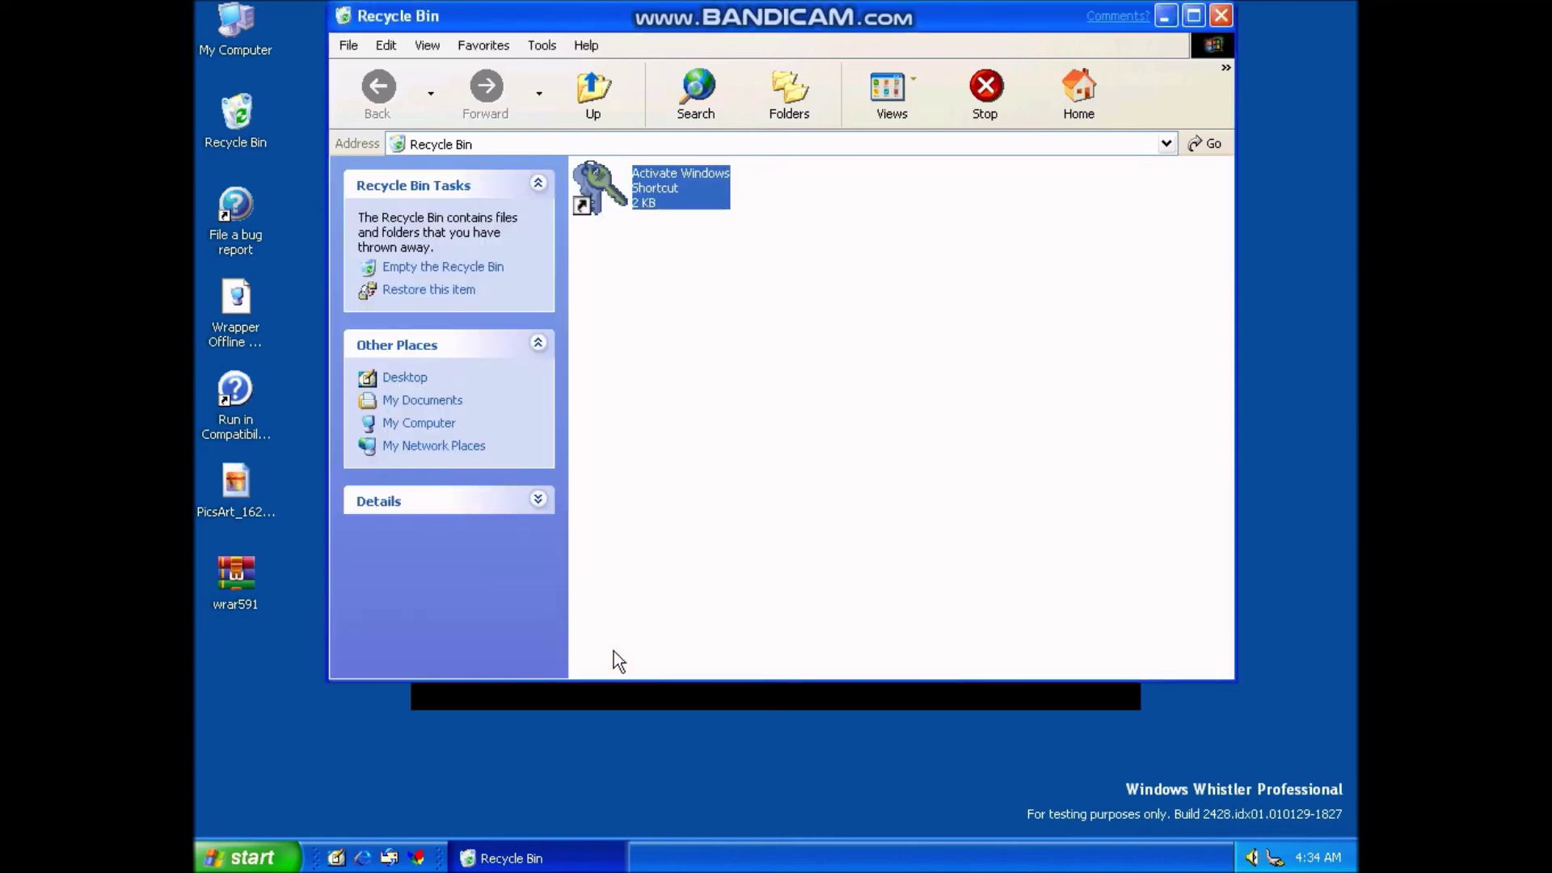
pyautogui.click(431, 269)
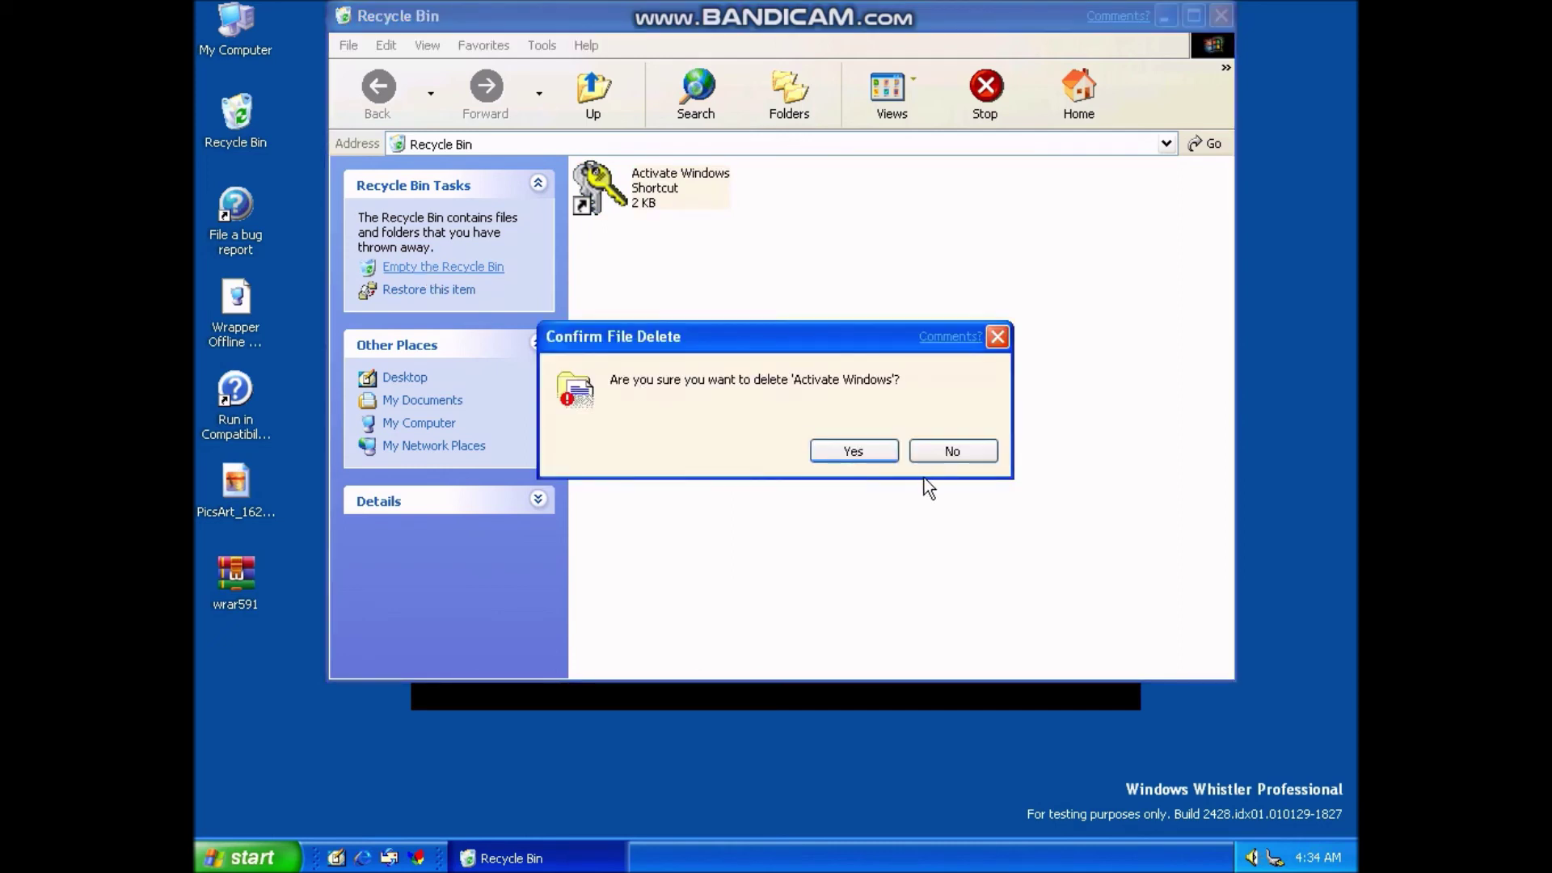